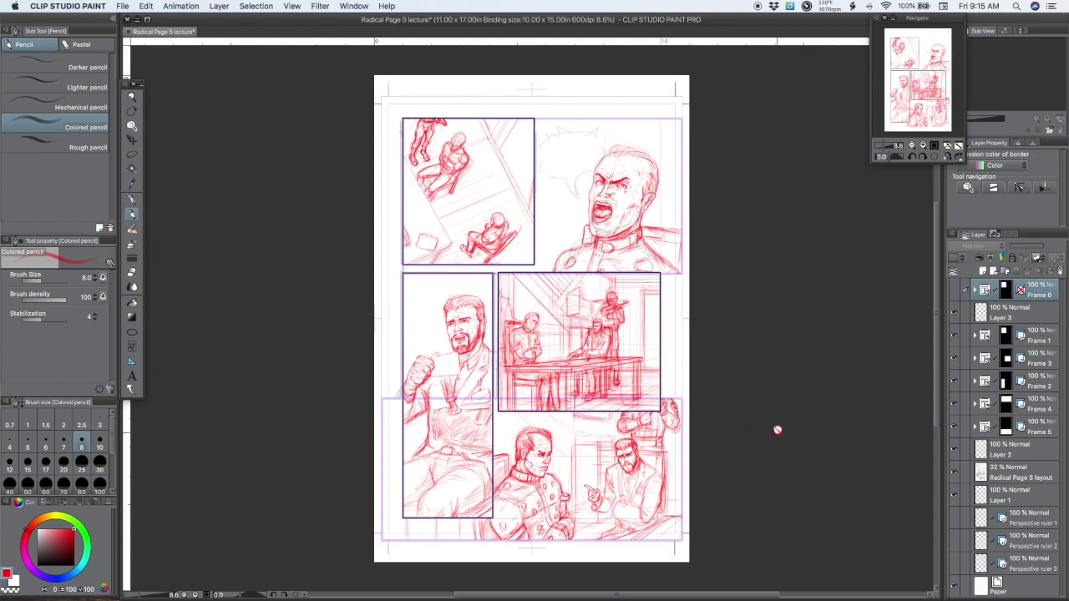
- Toggle the visibility of the Frame 6 folder and hide the Radical Page 5 layout layer to view the red pencils alone
click(957, 291)
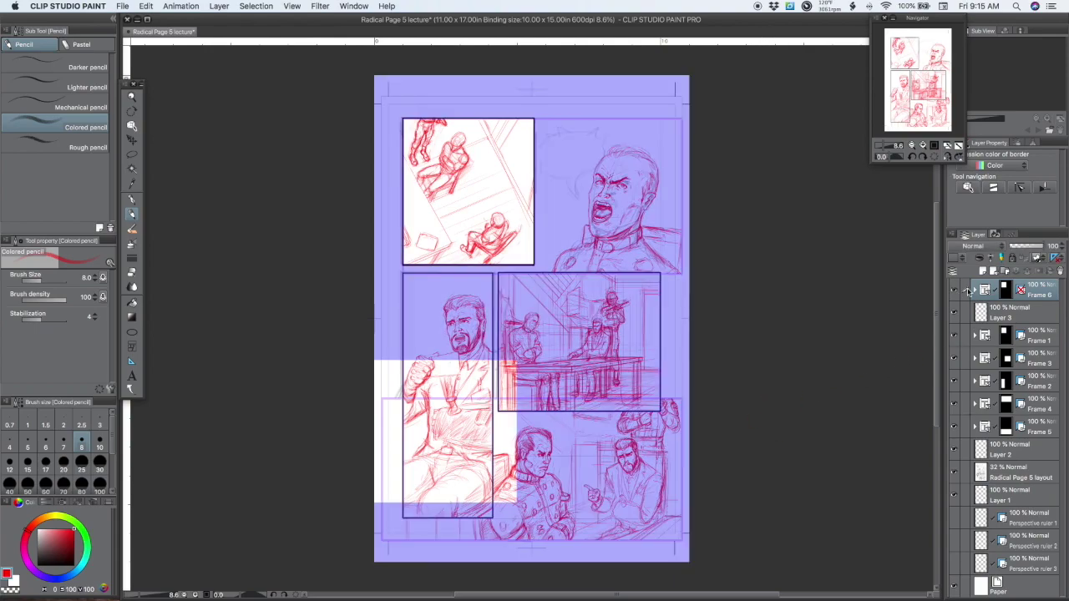
click(954, 291)
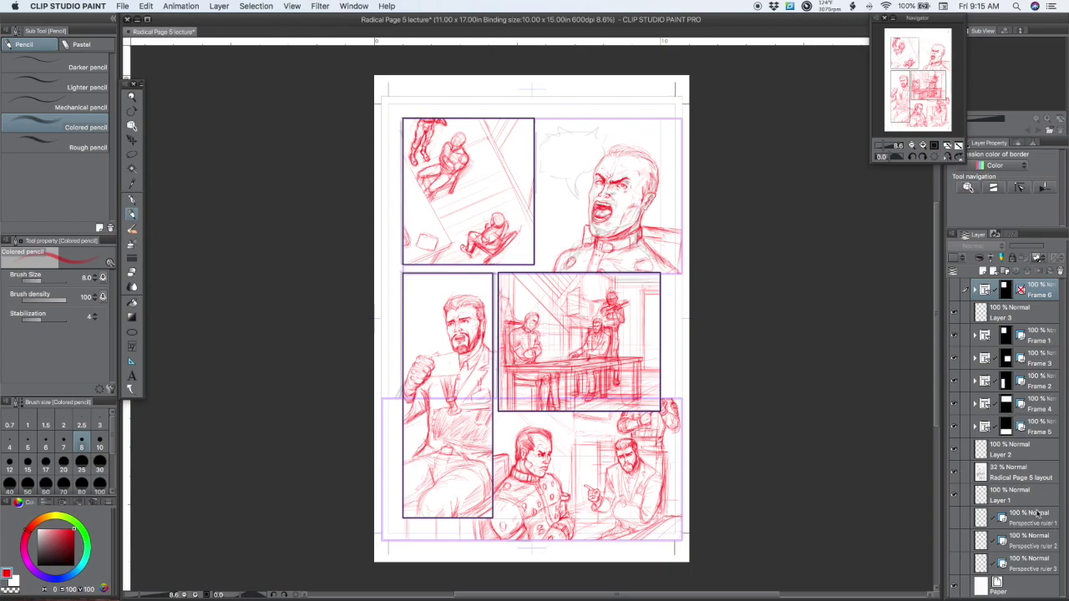
click(955, 476)
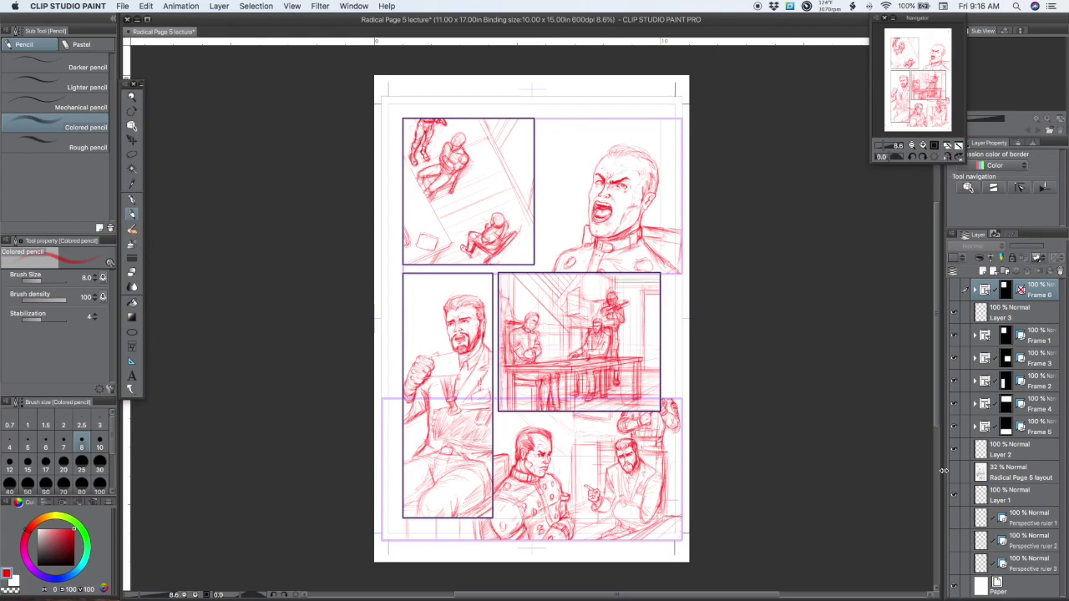
click(956, 294)
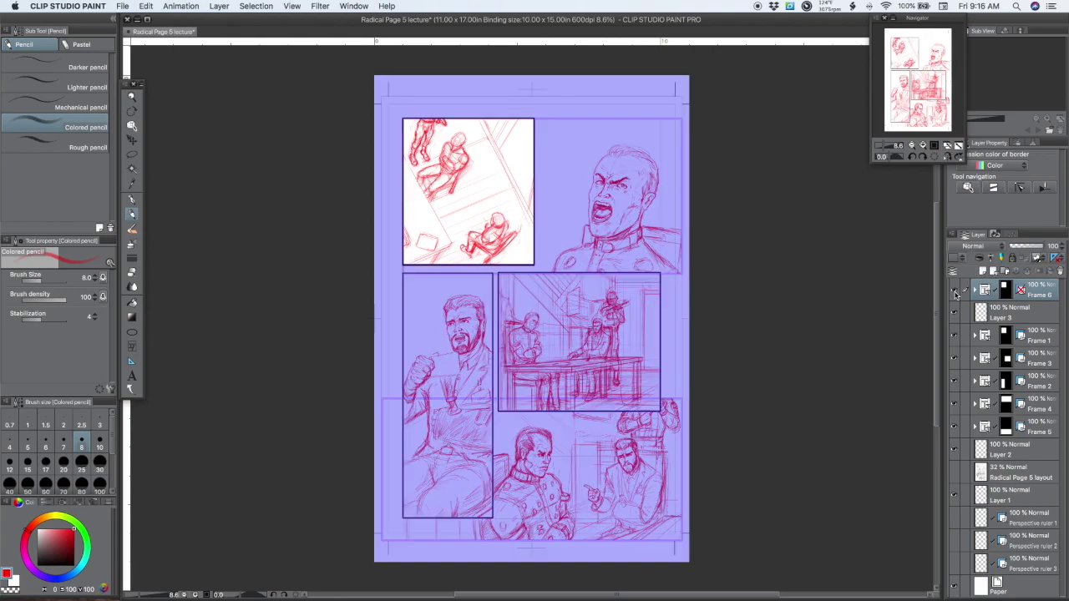
click(957, 294)
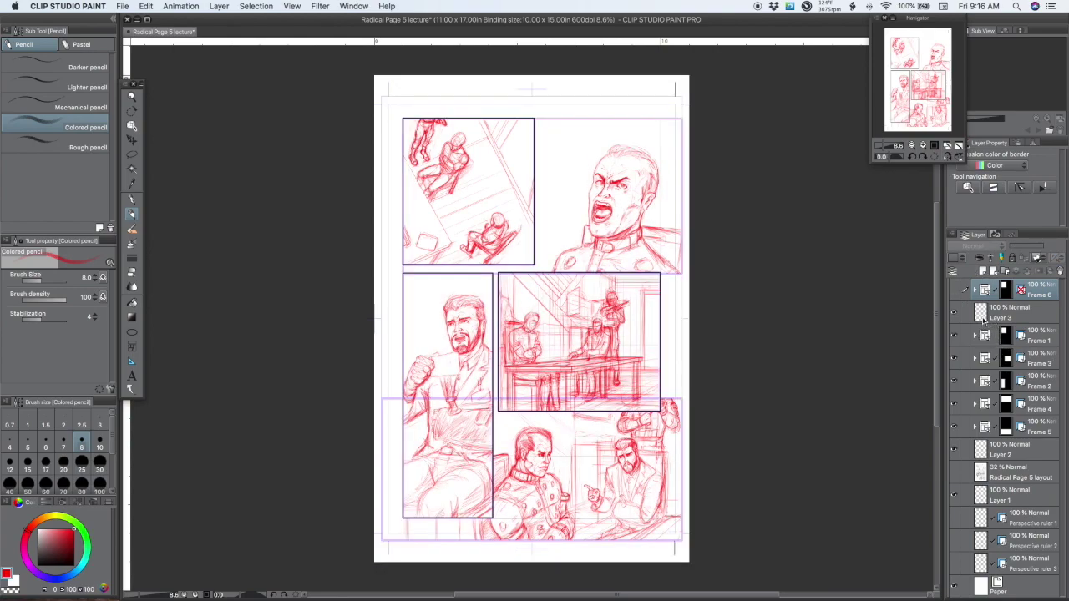
- Select Layer 3 and each frame folder in turn to examine which page panel each one covers
click(987, 318)
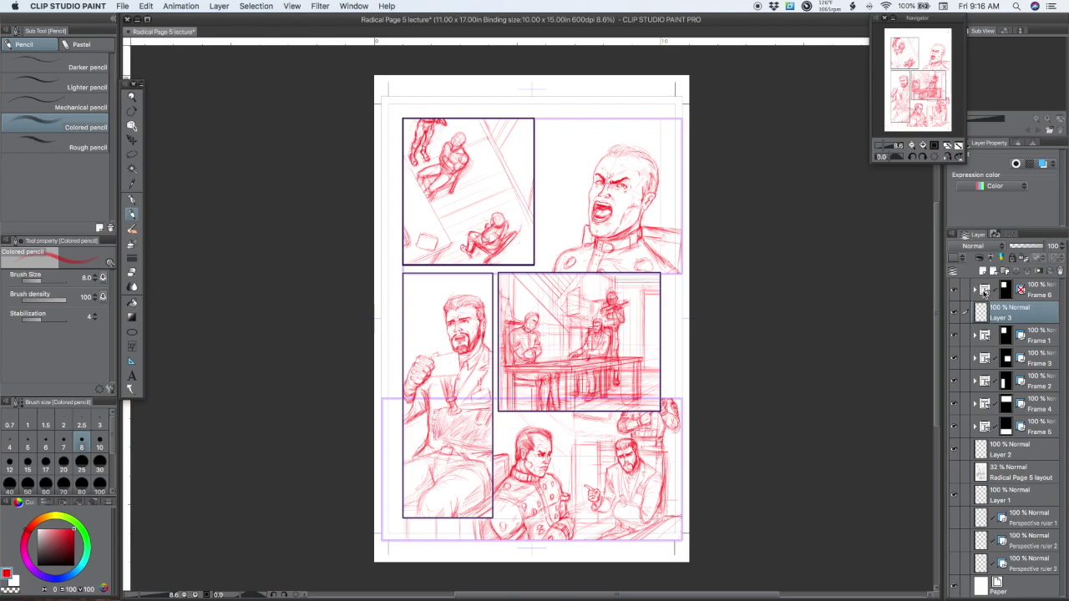
click(988, 295)
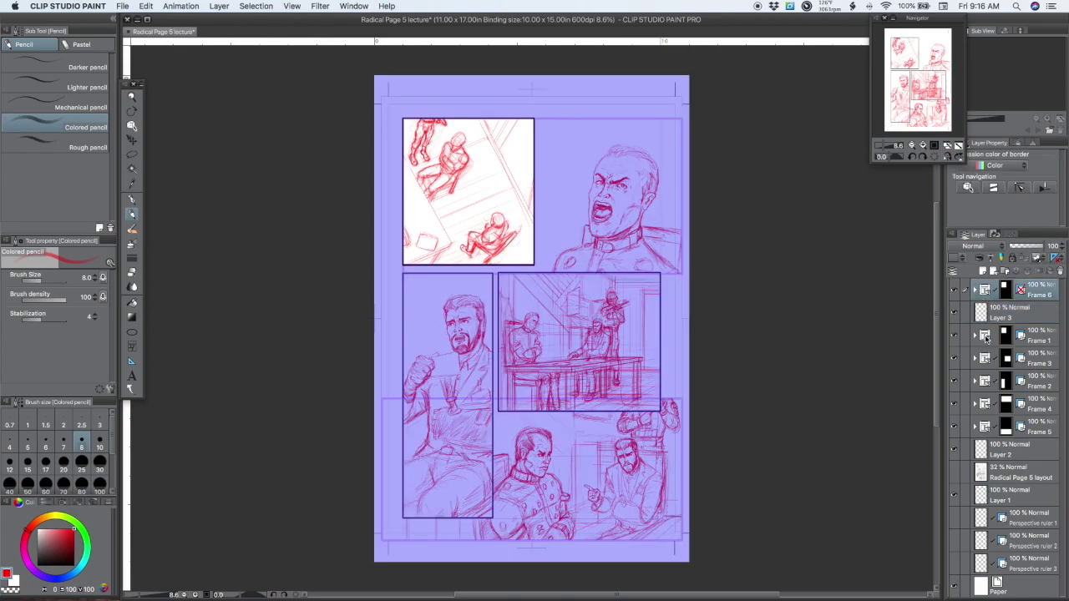
click(987, 338)
click(983, 363)
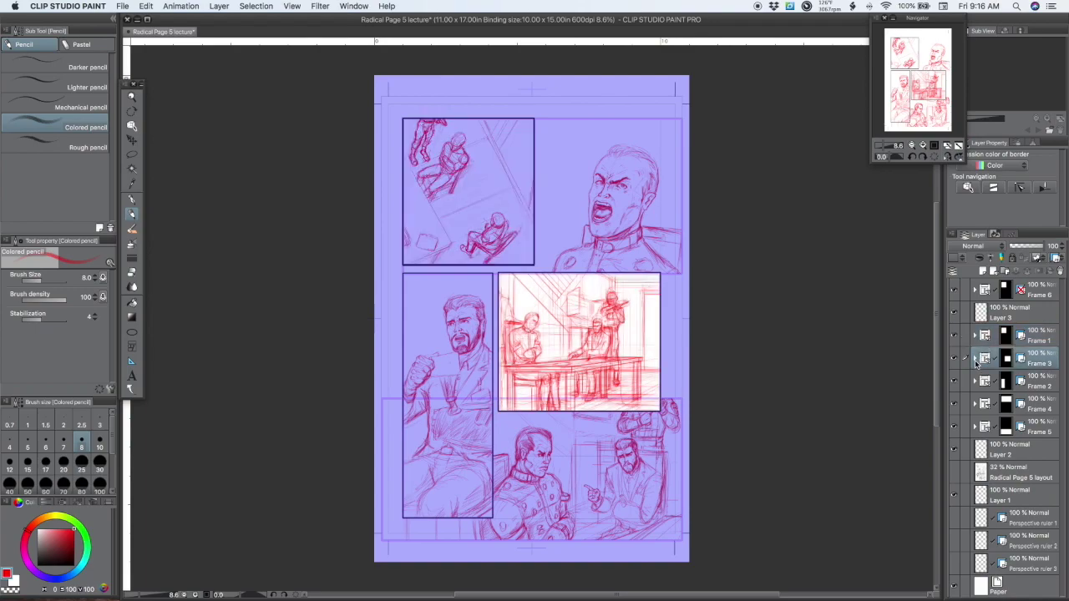
click(984, 386)
click(986, 405)
click(986, 426)
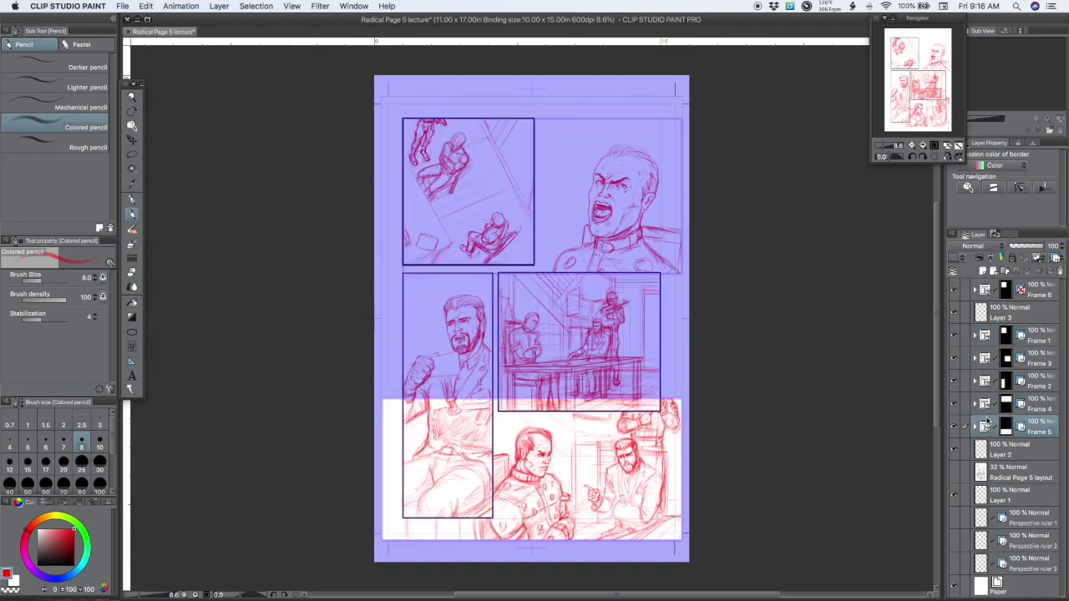
click(986, 292)
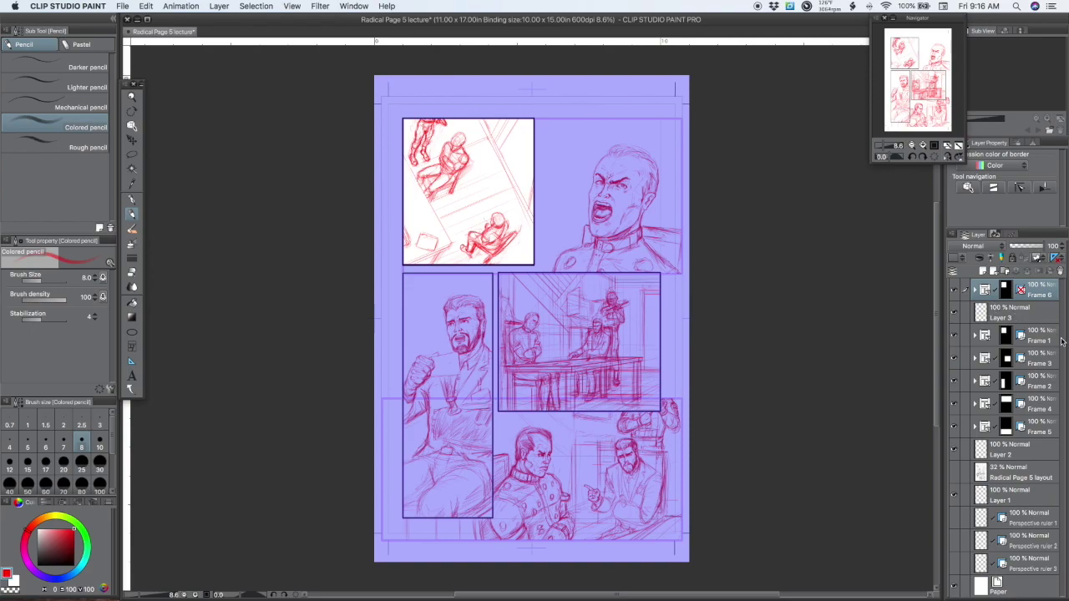
- Hide Layer 3 and all six frame folders, and show the Radical Page 5 layout layer
click(1015, 313)
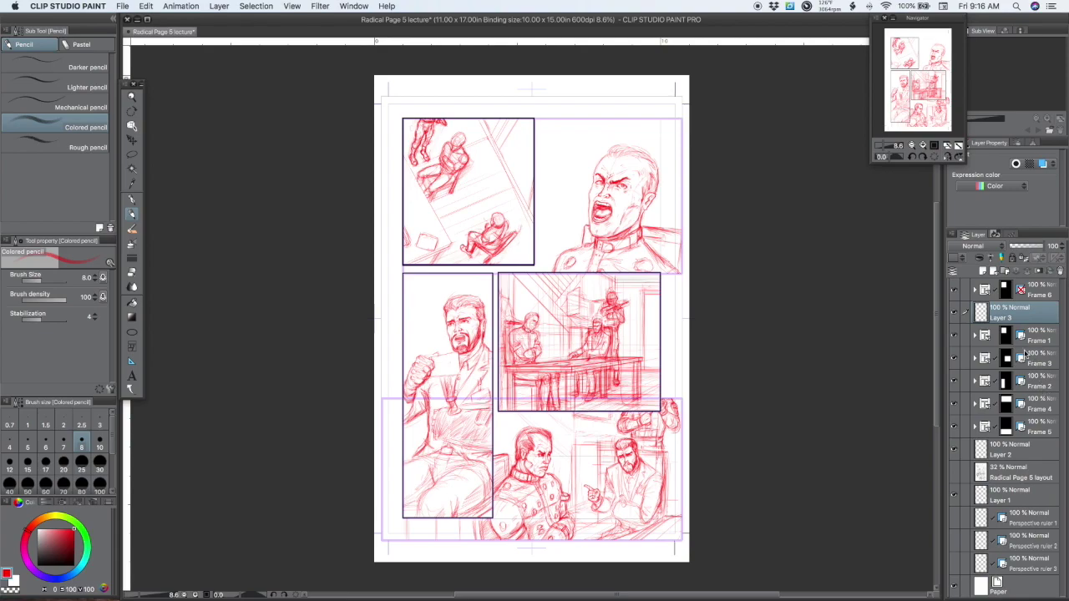
drag(955, 316, 955, 428)
click(955, 292)
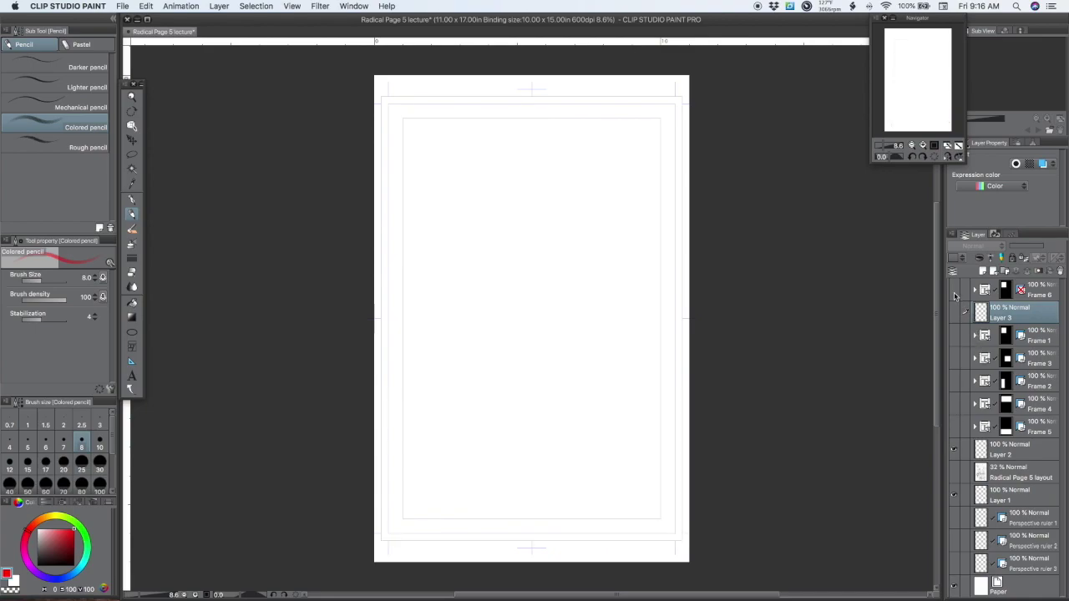
click(955, 472)
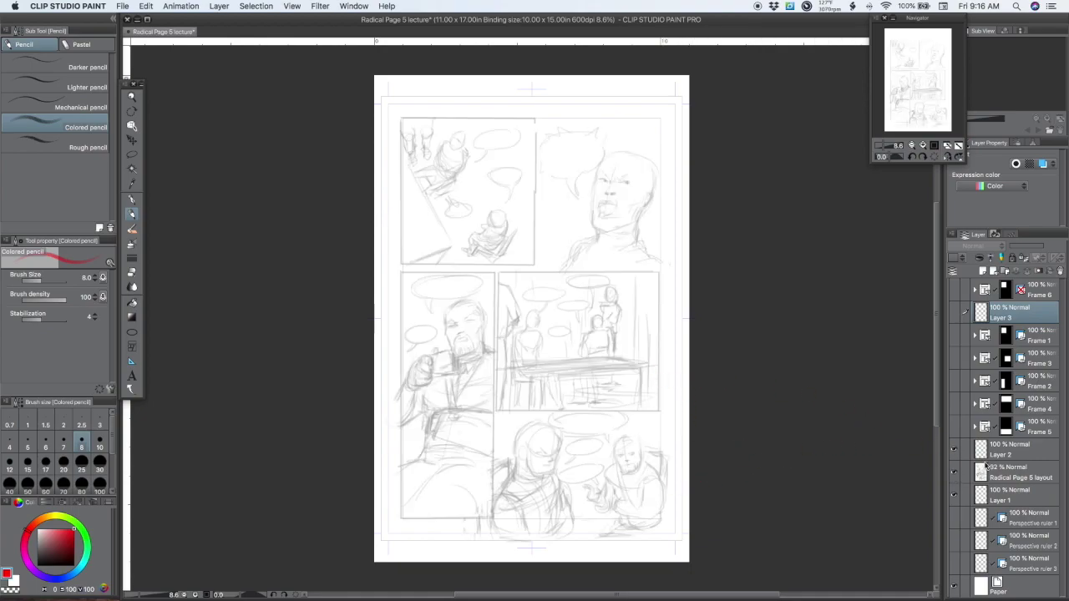
- Show the Frame 6, Frame 1, Frame 3, Frame 2, Frame 4 and Frame 5 folders over the rough layout
click(956, 291)
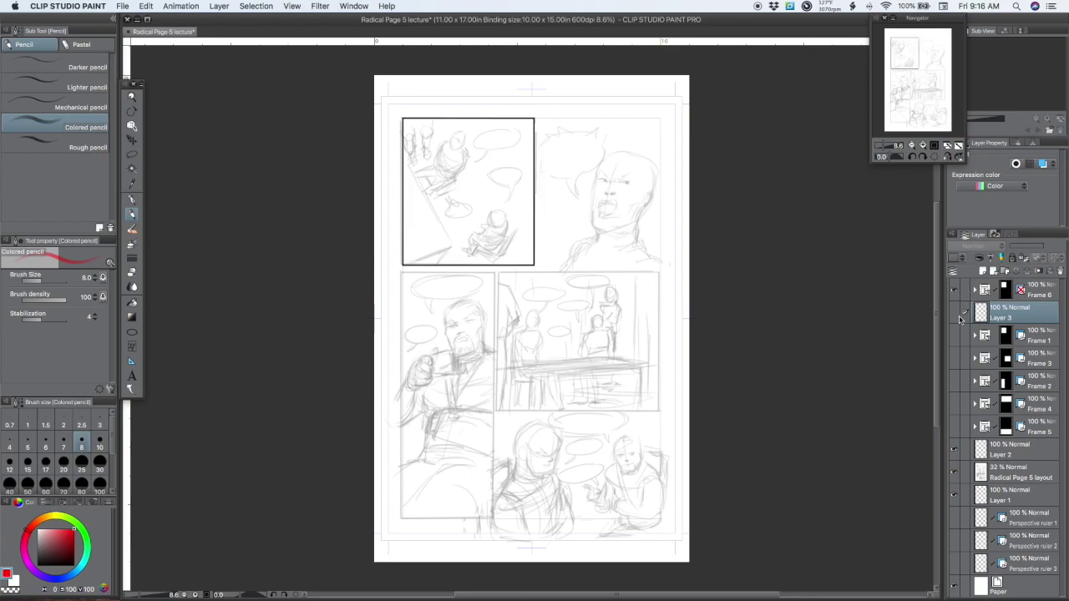
click(955, 335)
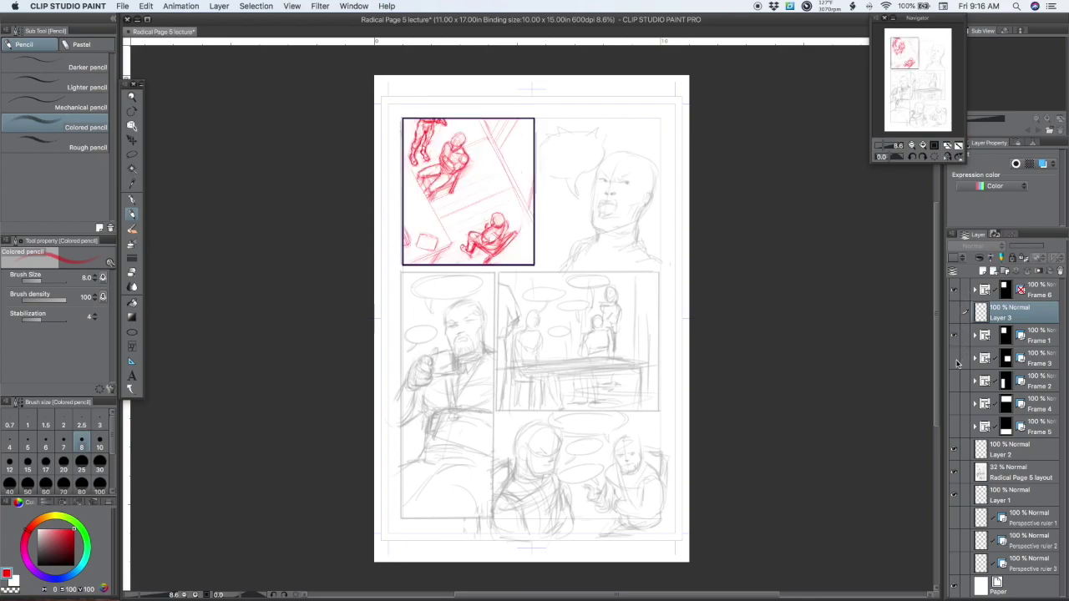
click(956, 358)
click(956, 381)
click(956, 403)
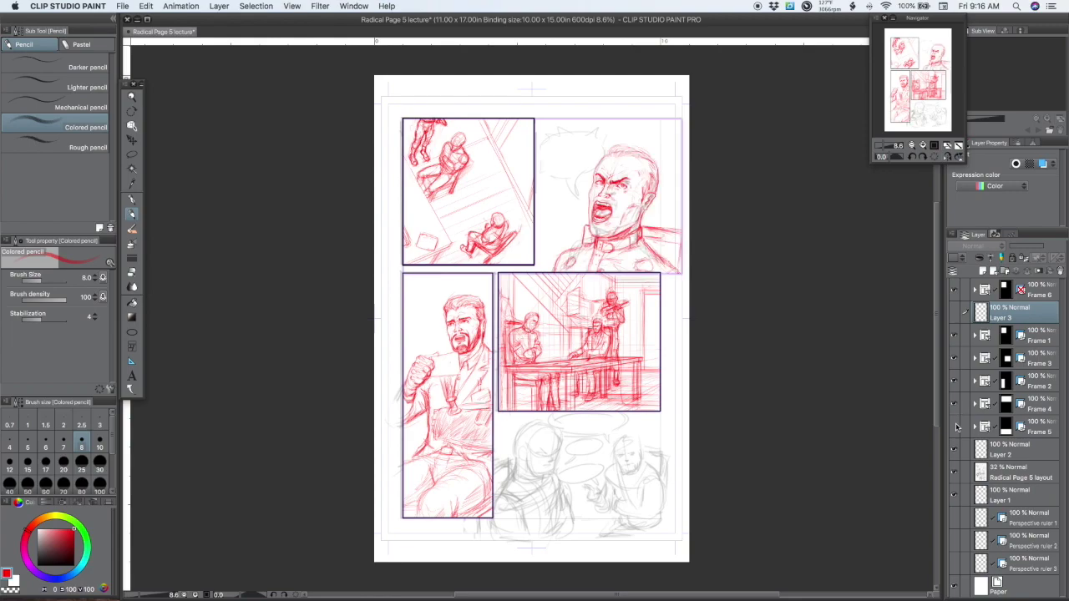
click(955, 426)
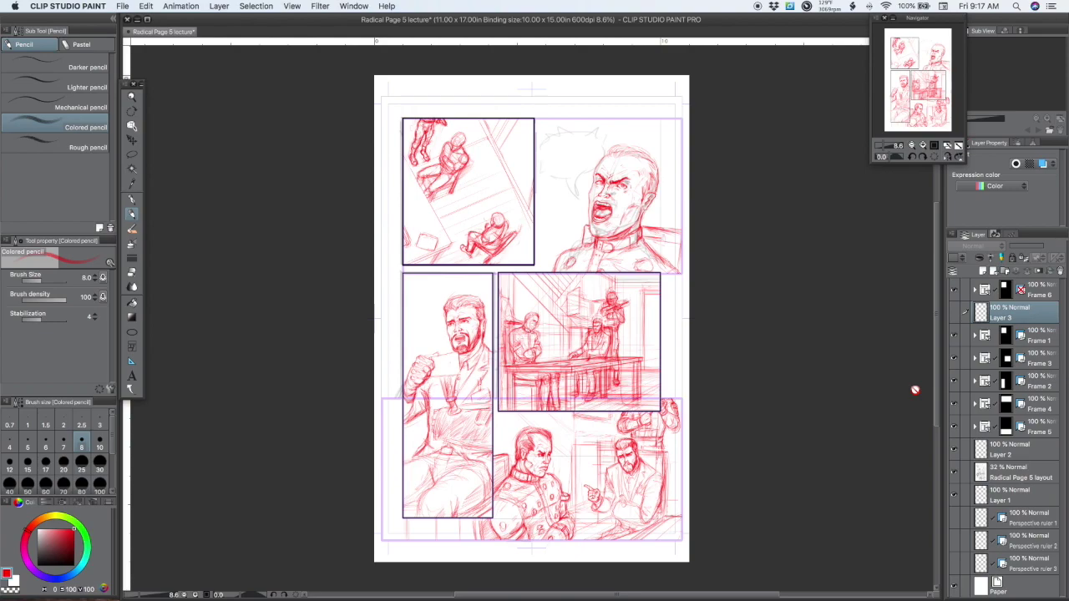
- Select the Frame 1 folder, then expand the Frame 3 folder down to its lowest layers
click(985, 338)
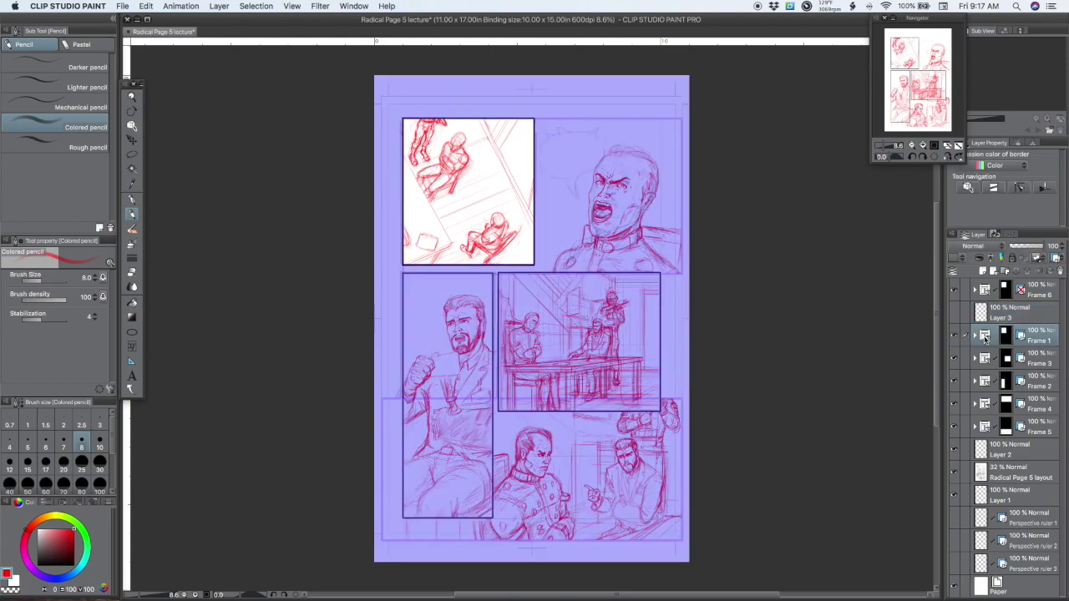
click(985, 359)
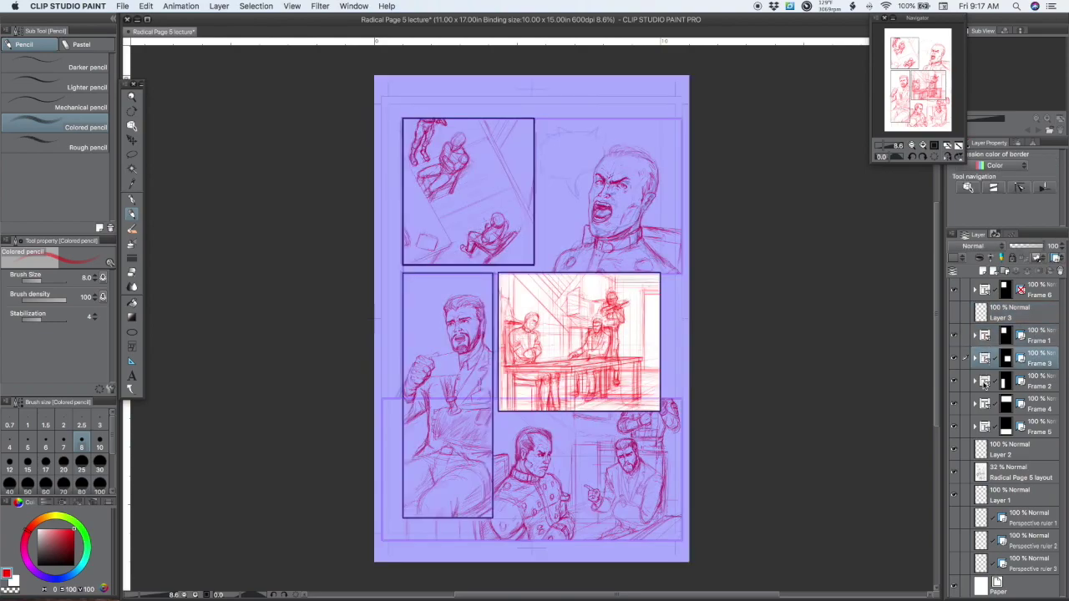
click(975, 358)
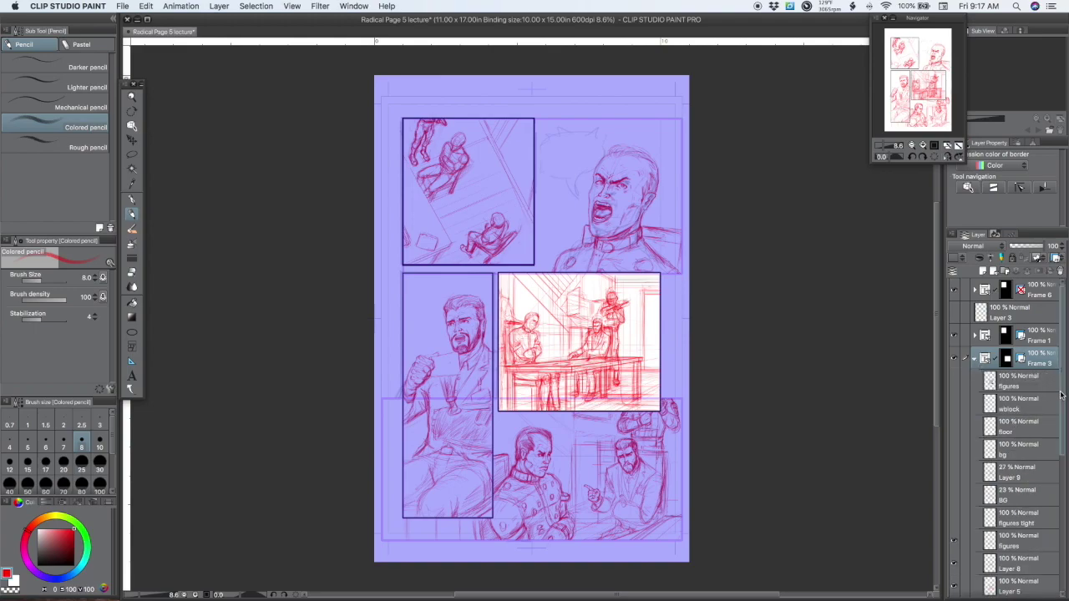
scroll(1066, 452, down, 3)
scroll(1066, 452, down, 2)
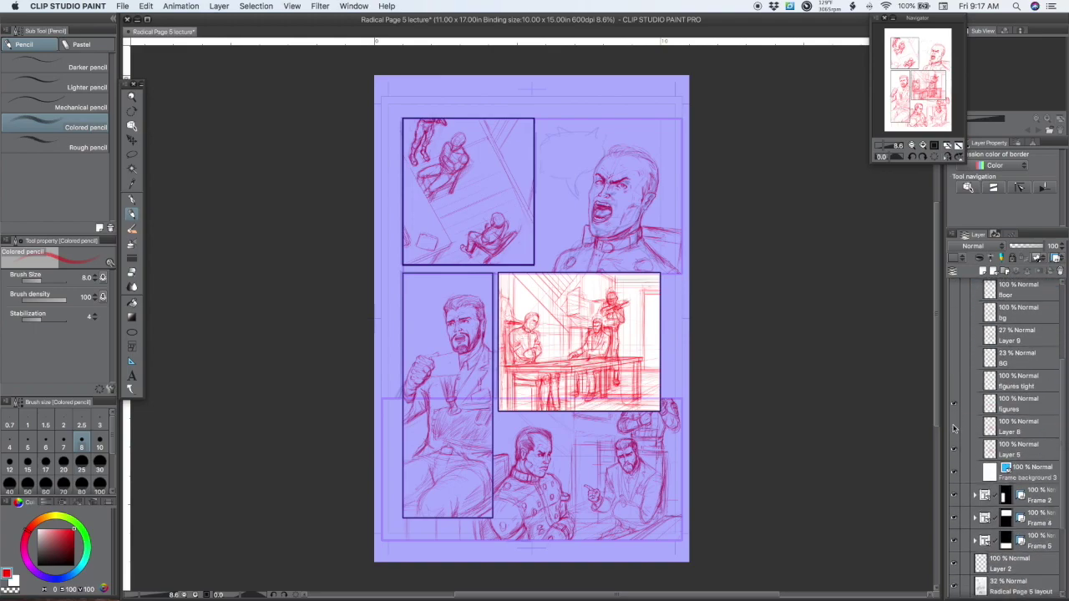
- Compare the sketch layers in Frame 3 by toggling figures, Layer 8 and Layer 5, leaving only Layer 5 of these hidden
click(955, 427)
click(955, 448)
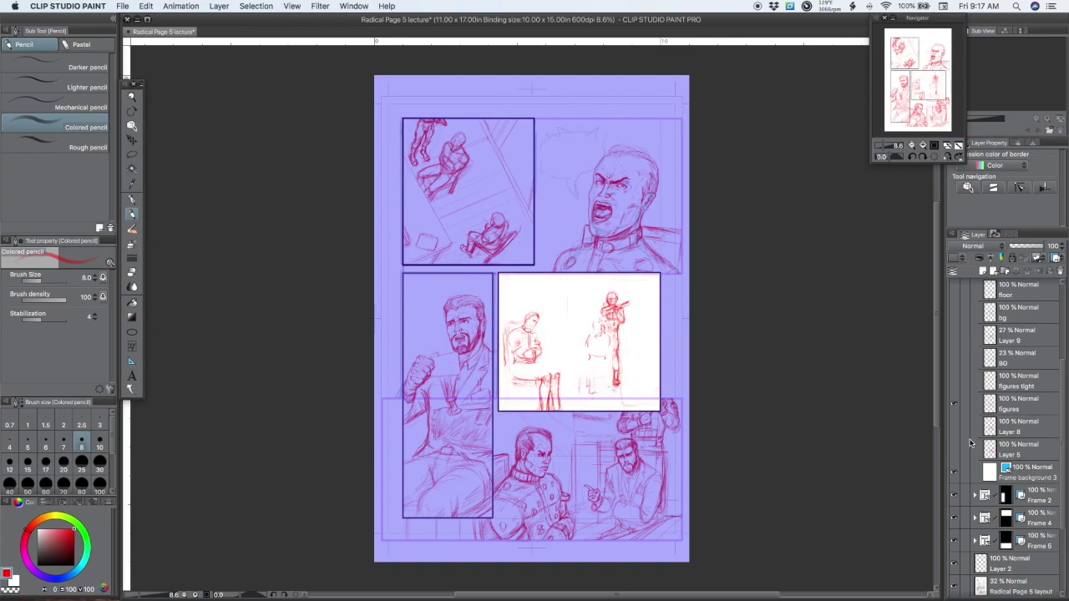
click(957, 404)
click(957, 408)
click(956, 427)
click(955, 449)
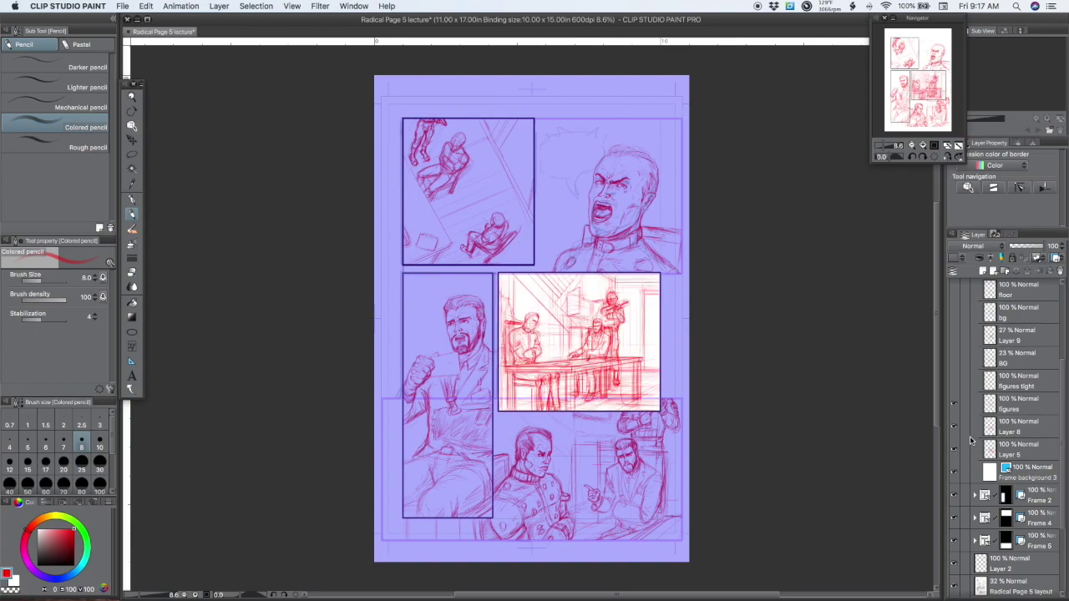
click(956, 451)
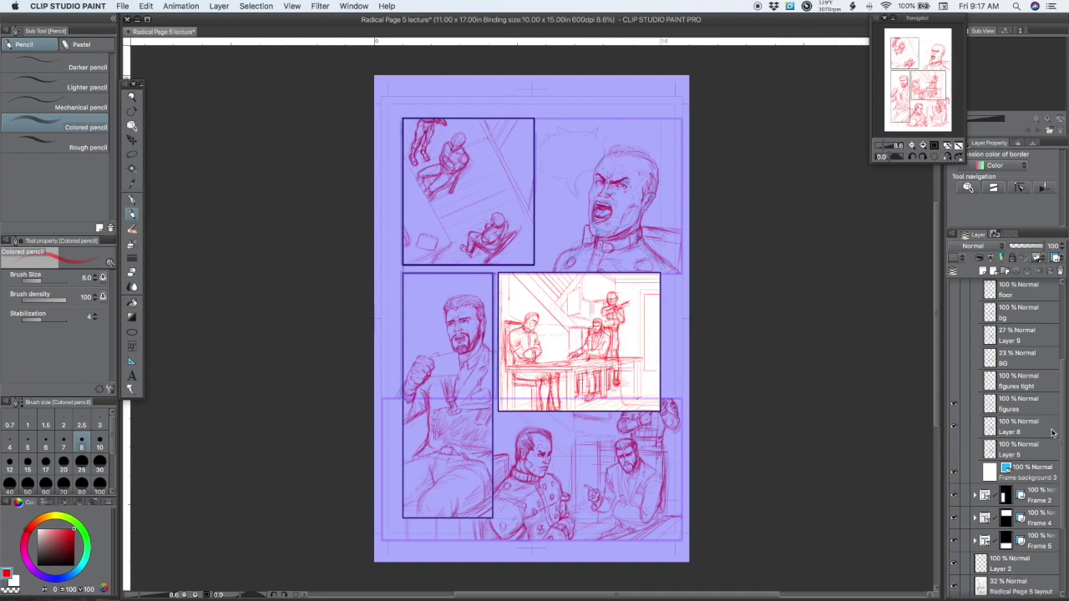
- Expand the Frame 1 folder and select its inks layer
drag(1065, 432, 1066, 357)
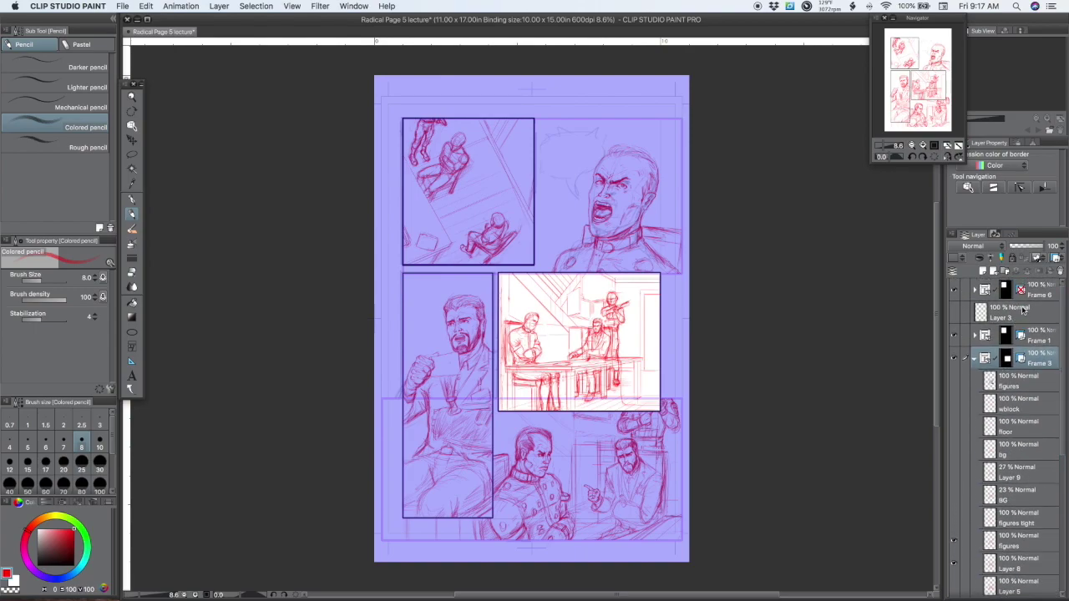
click(1002, 338)
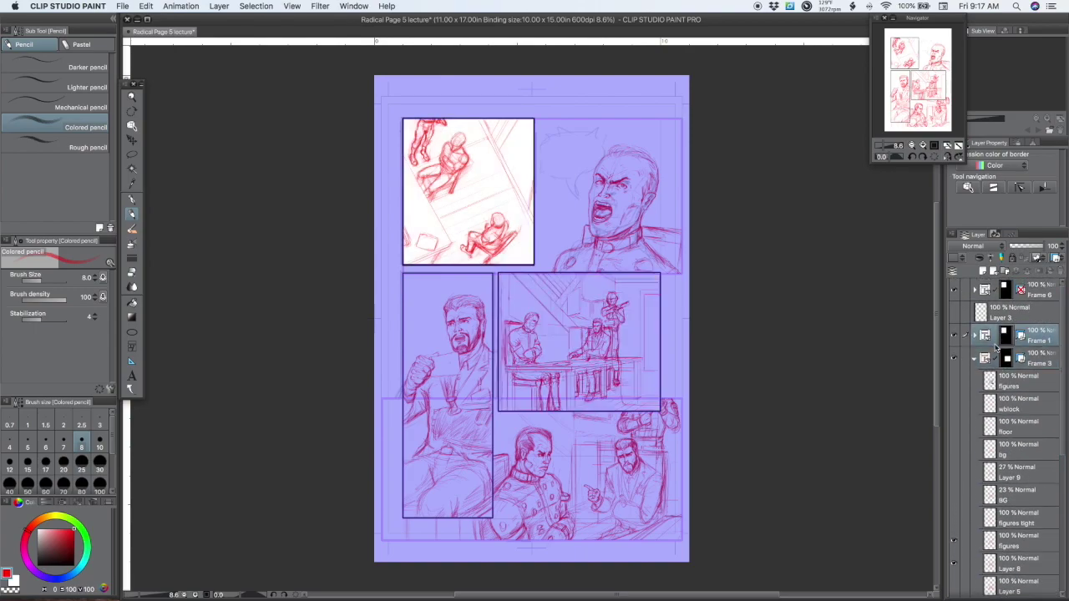
click(974, 336)
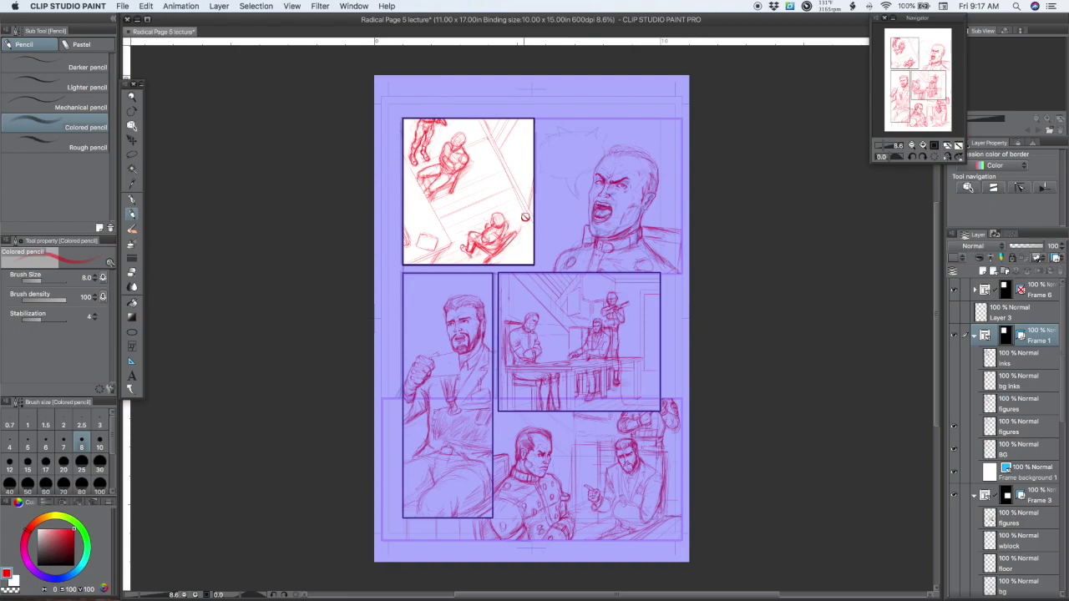
click(1014, 359)
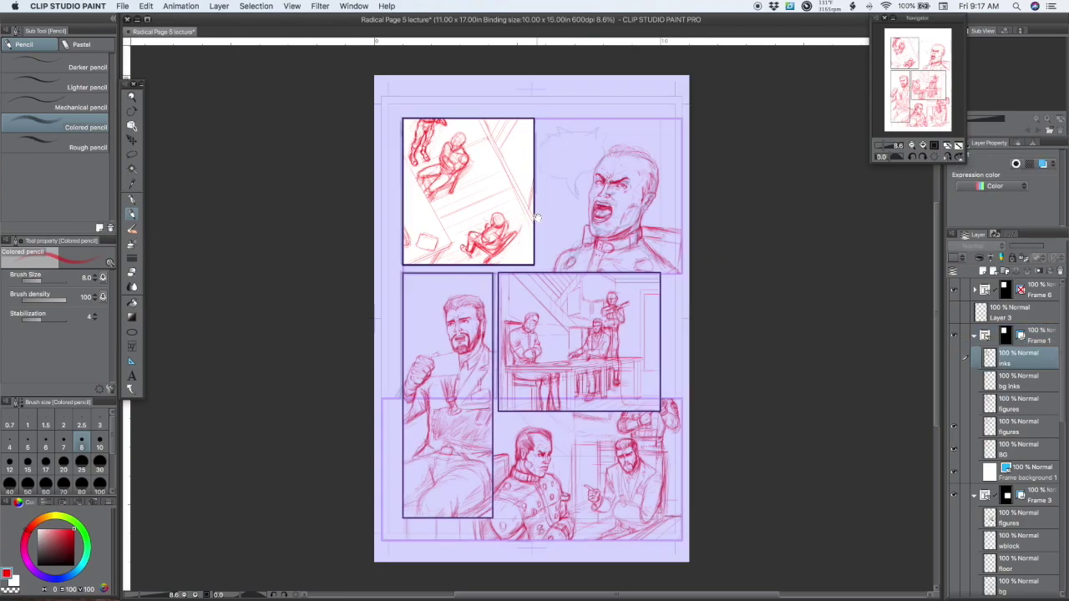
- Preview the tighter pencils in the first panel by showing and hiding the upper figures layer of Frame 1
click(530, 240)
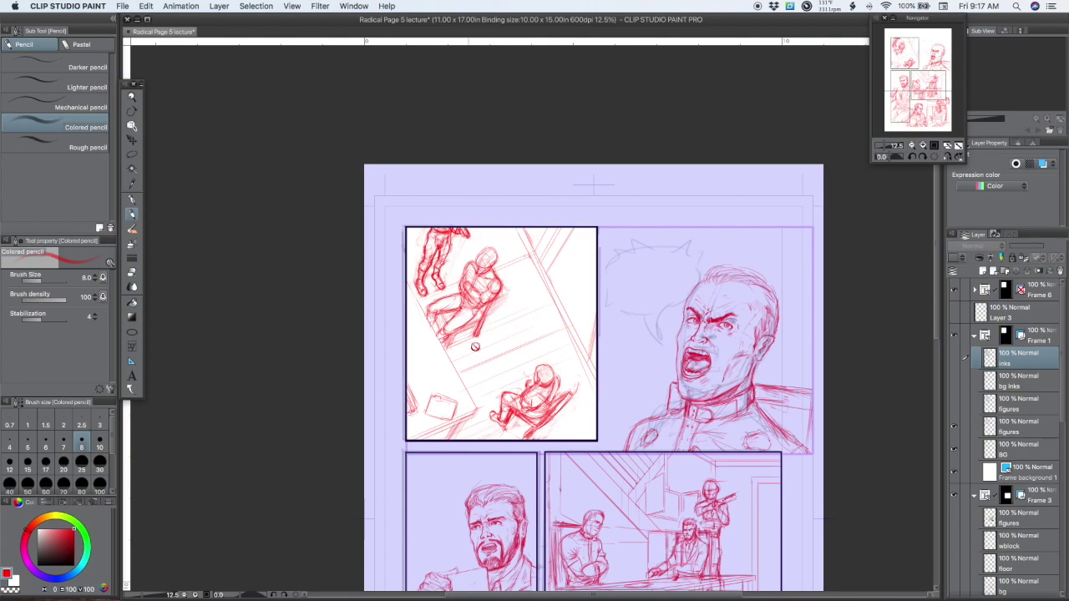
click(955, 407)
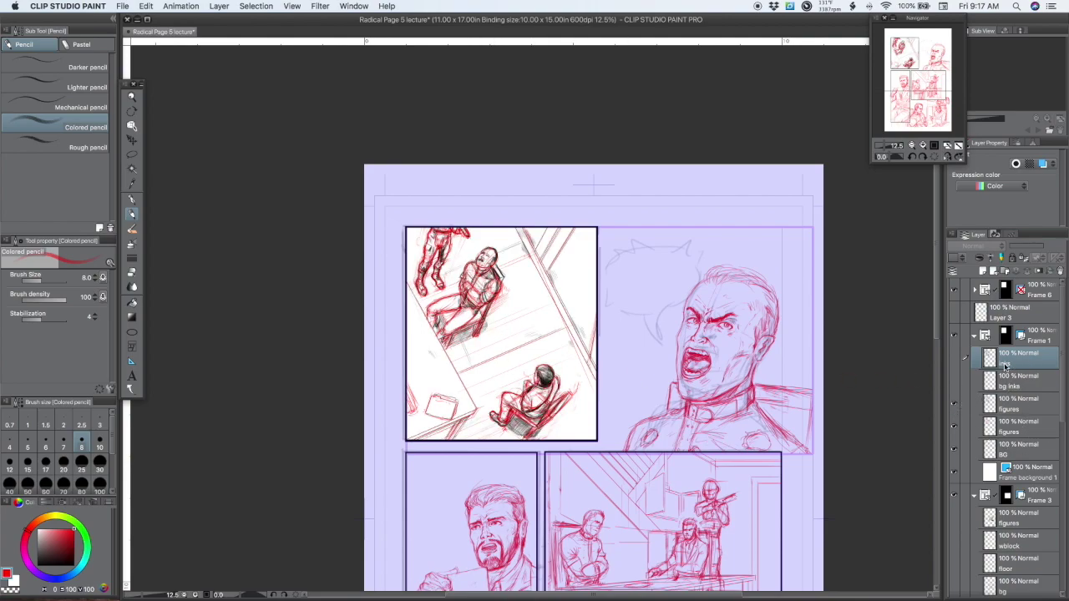
click(955, 405)
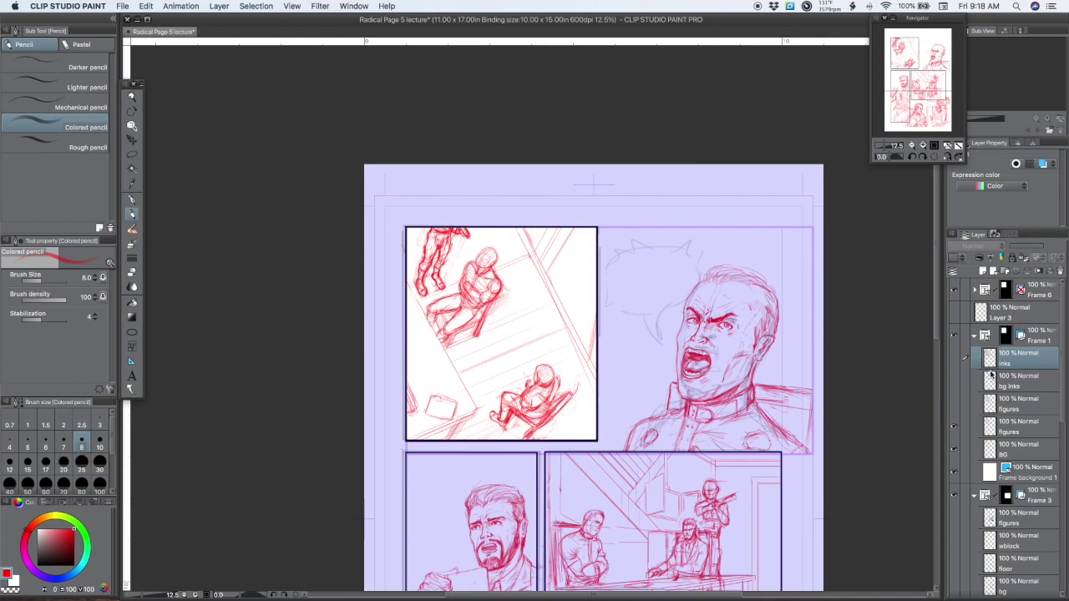
- Lower the opacity of Frame 1's lower figures layer to 53% and its BG layer to 44%
click(987, 431)
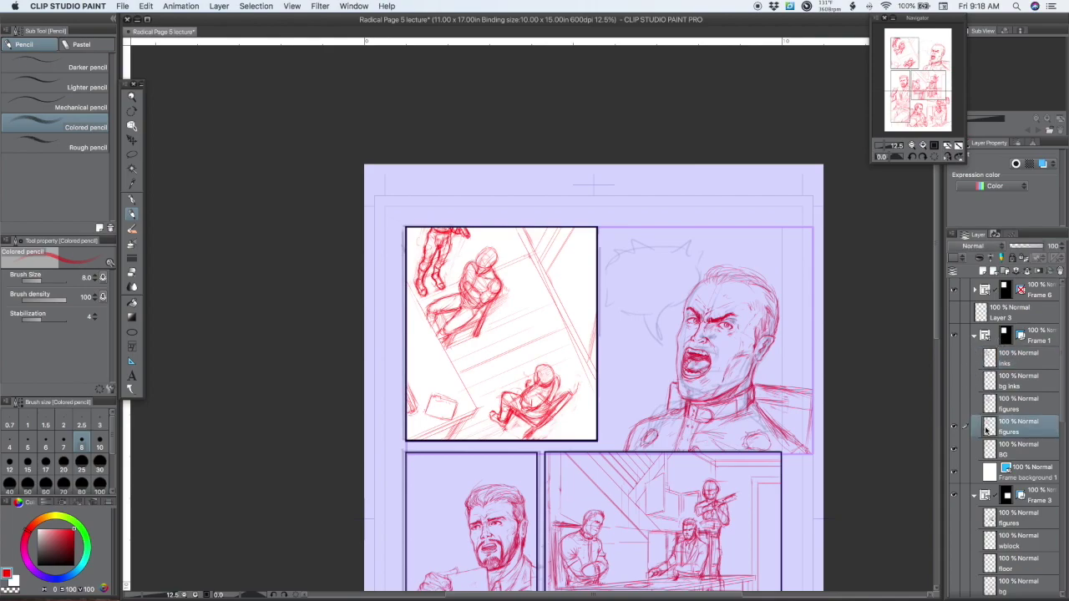
click(1027, 248)
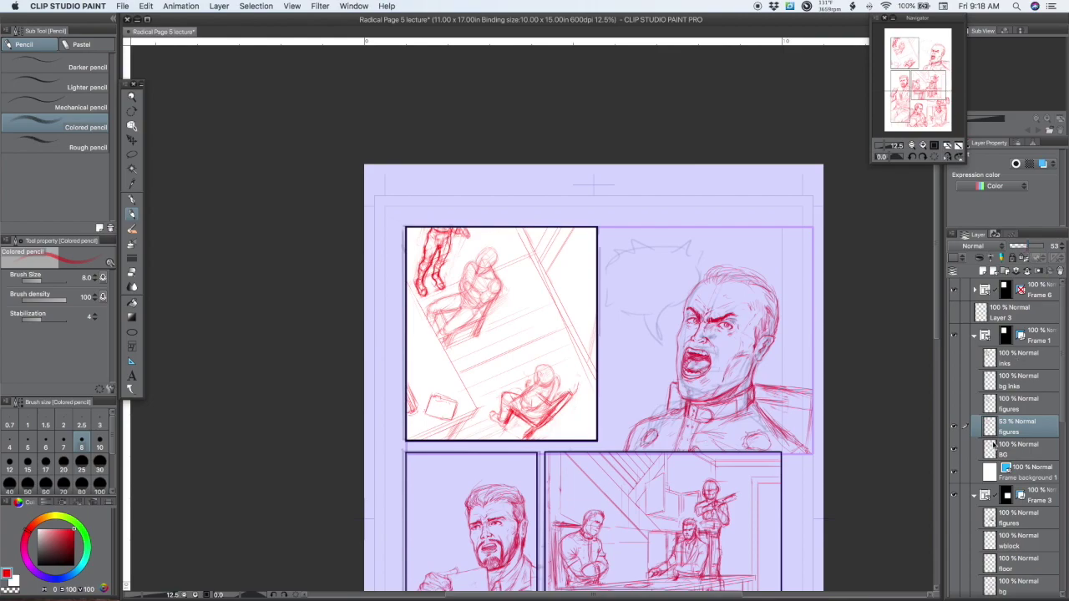
click(994, 449)
click(1030, 249)
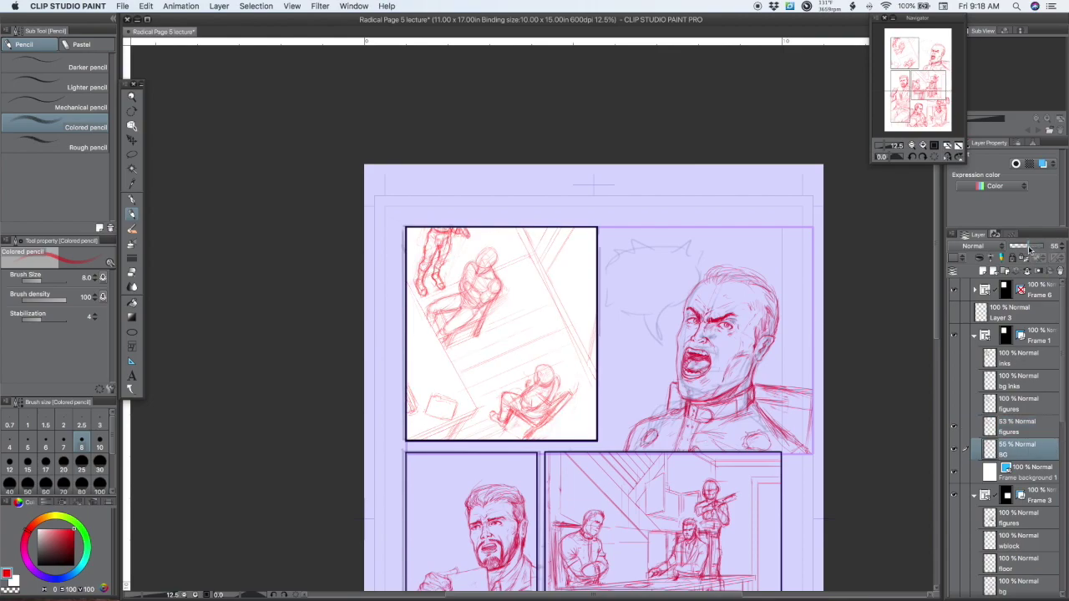
click(1025, 249)
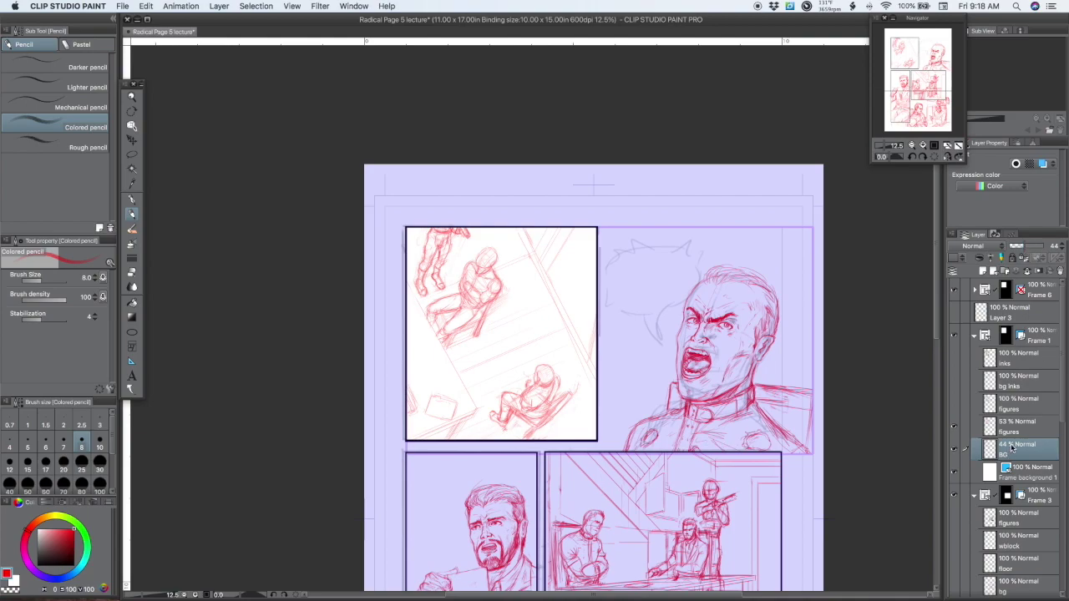
- Show Frame 1's upper figures layer, and lower the opacity of its lower figures layer to 31% and BG layer to 29%
click(1014, 430)
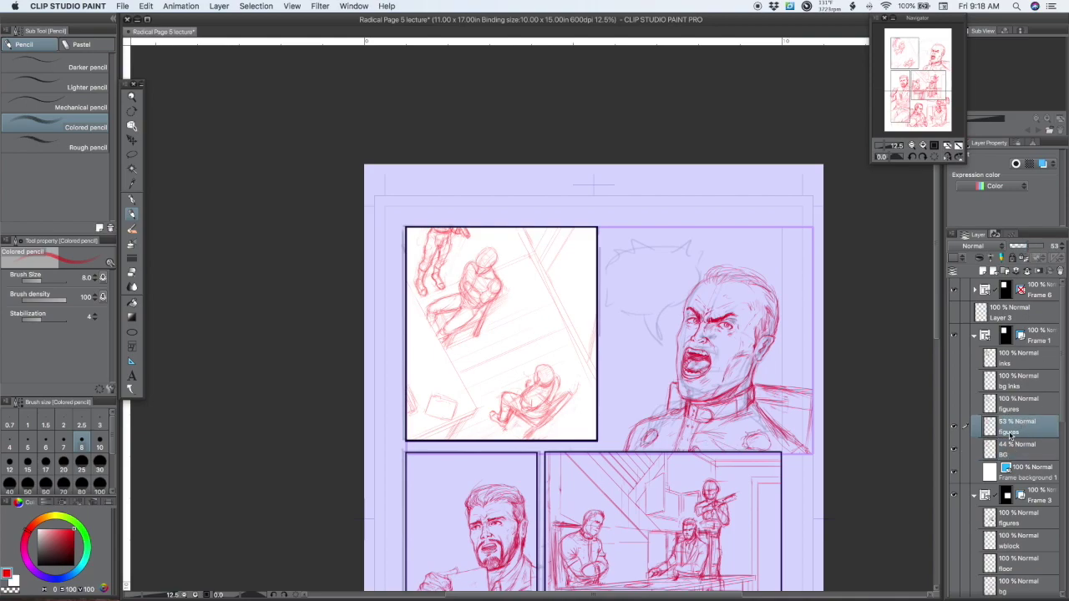
click(955, 406)
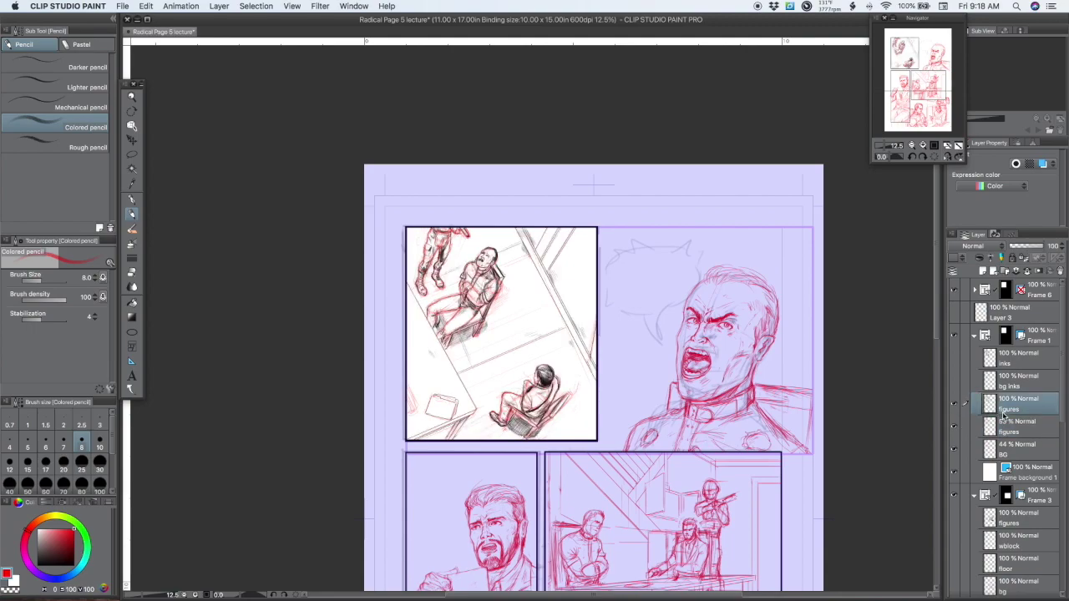
drag(1041, 249, 1016, 249)
click(1013, 451)
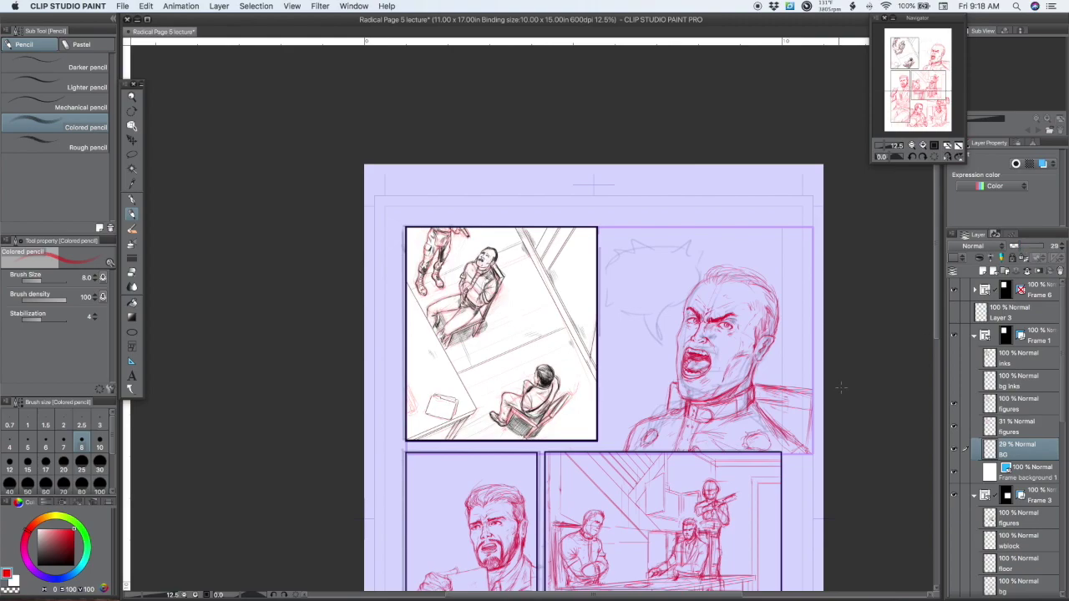
scroll(570, 365, up, 2)
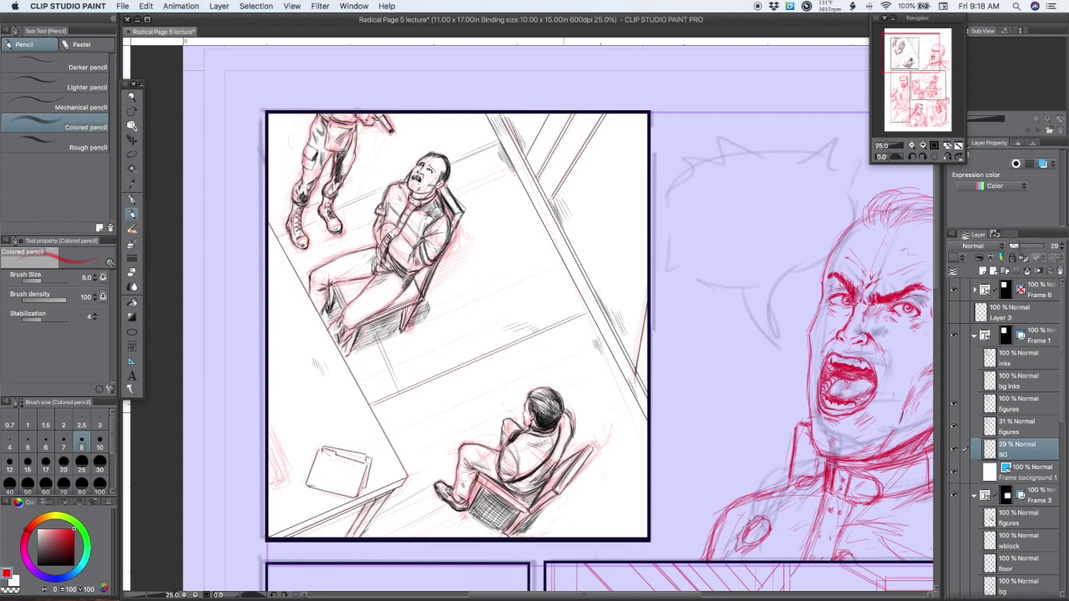
- Compare the tight pencils with the inks in the first panel by toggling Frame 1's upper figures layer and inks layer
click(1011, 404)
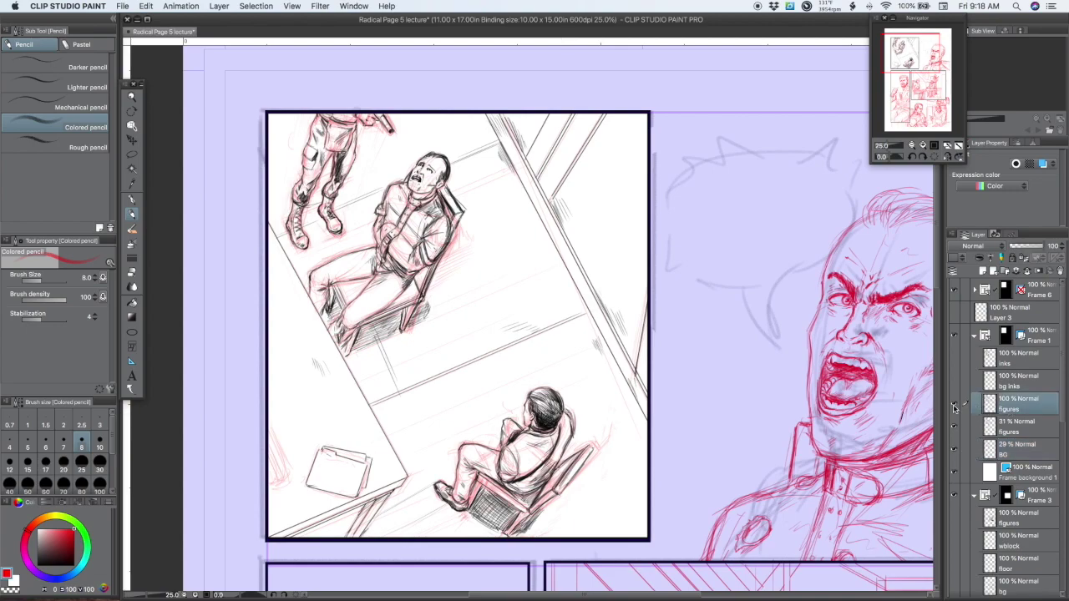
click(955, 406)
click(956, 406)
click(955, 358)
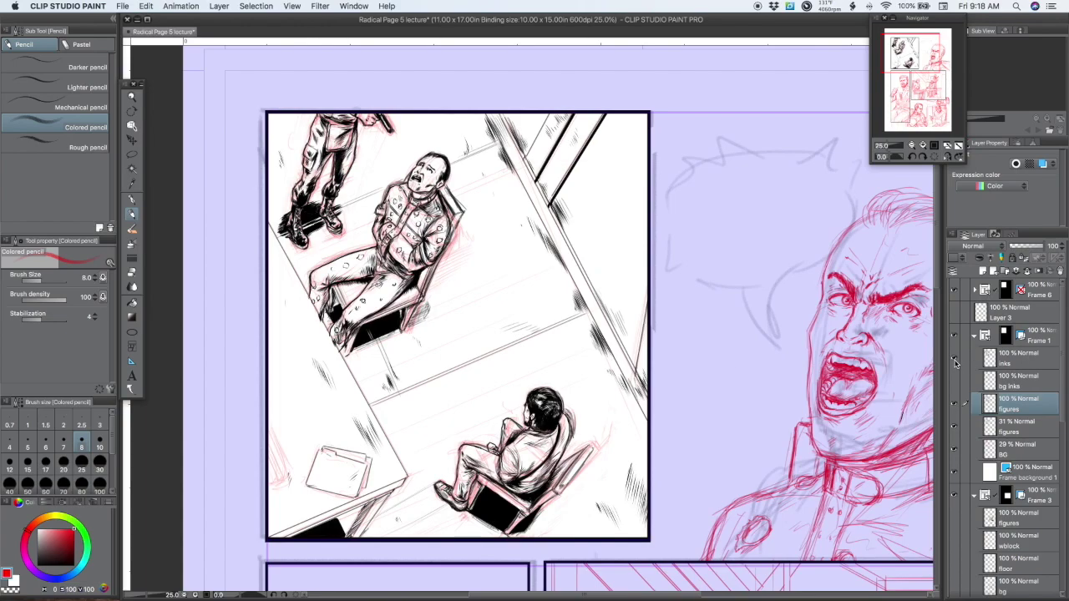
click(956, 365)
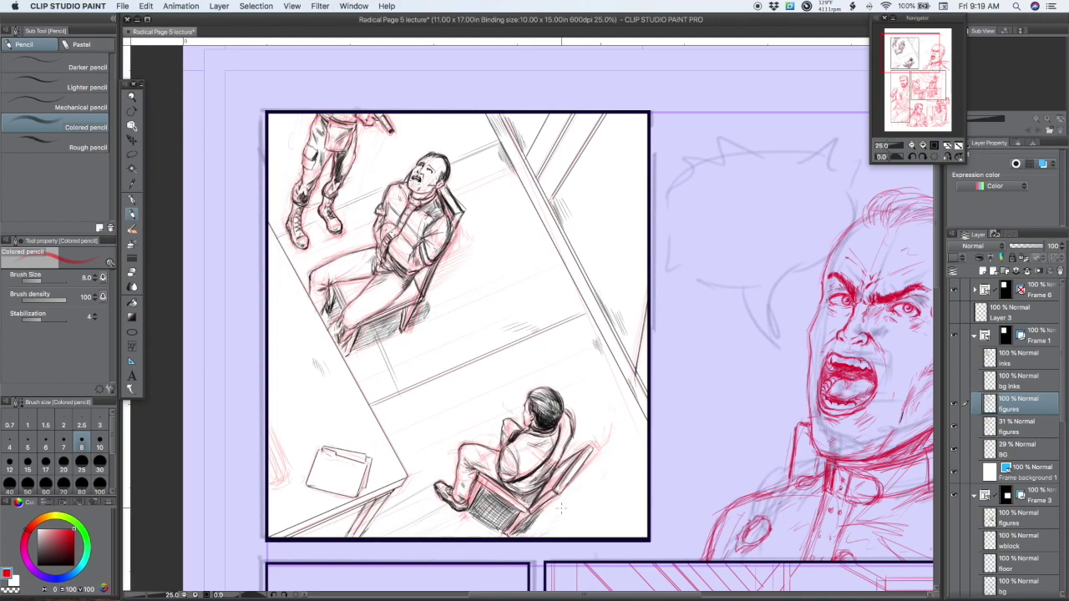
- Hide Frame 1's lower figures and BG layers as well as the Radical Page 5 layout layer
click(954, 426)
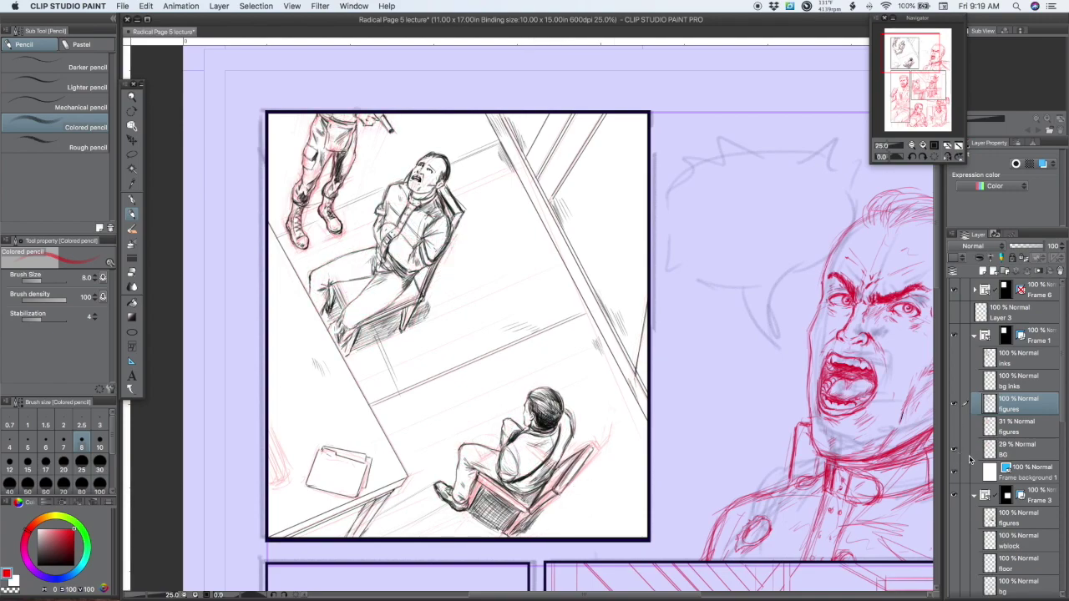
click(955, 451)
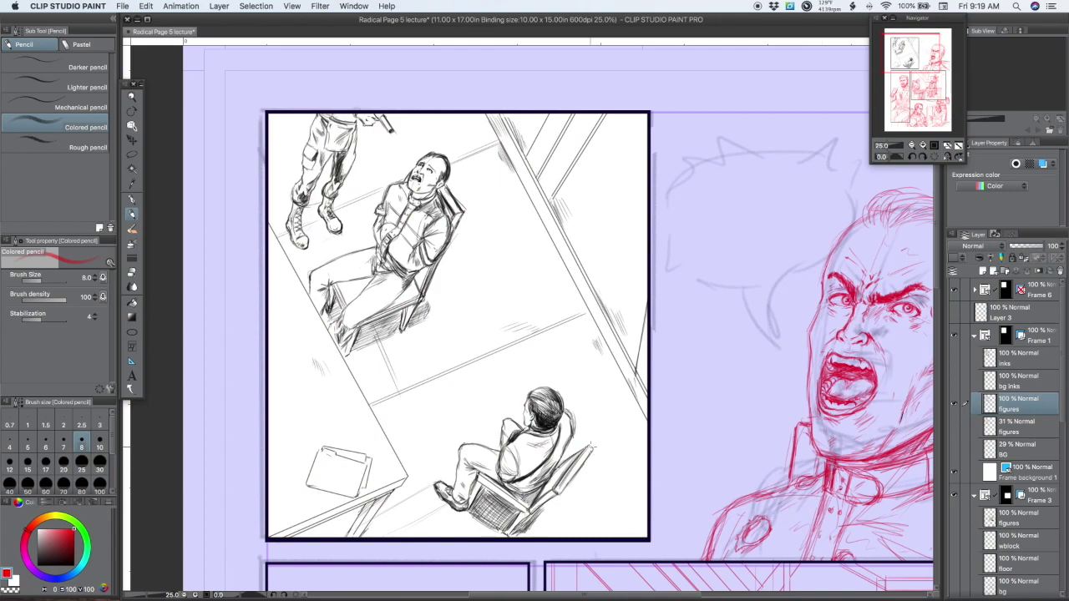
scroll(1019, 467, down, 10)
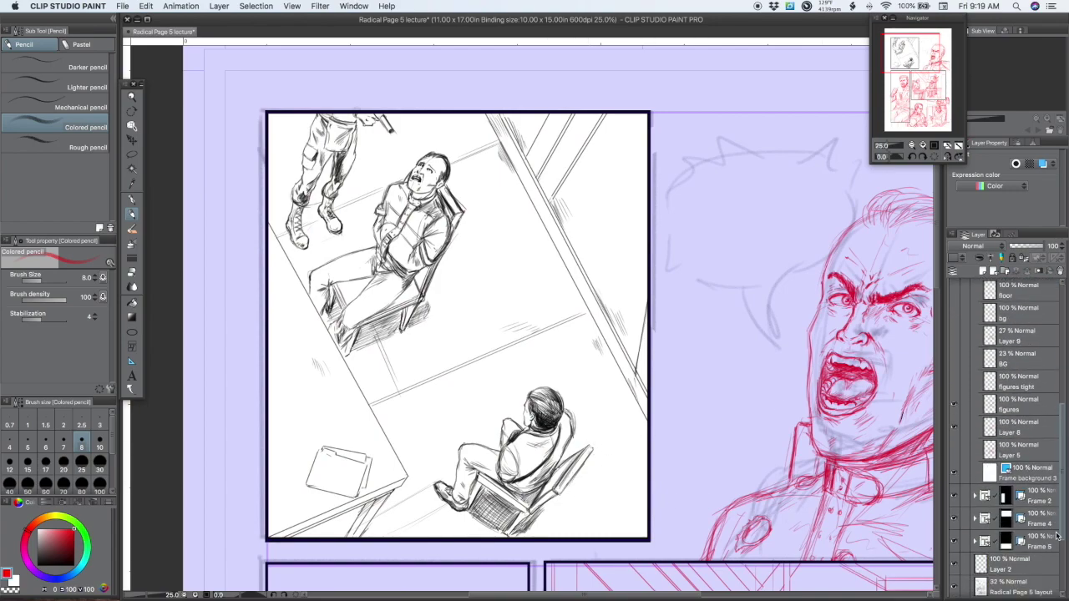
click(955, 473)
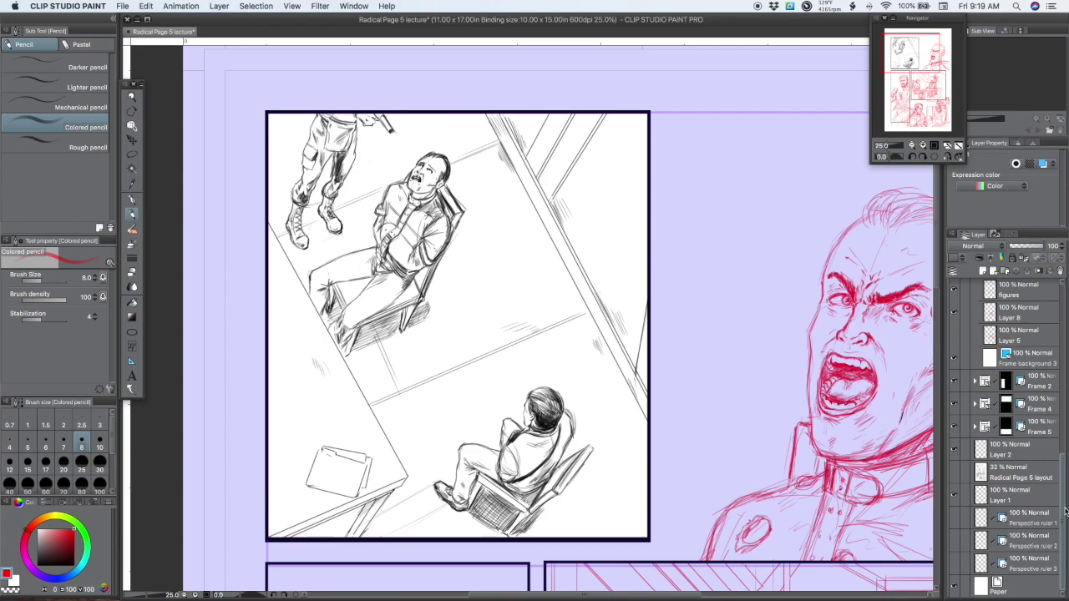
- Select the inks layer inside the Frame 1 folder and look over the page's panels
scroll(1019, 468, up, 10)
click(1031, 335)
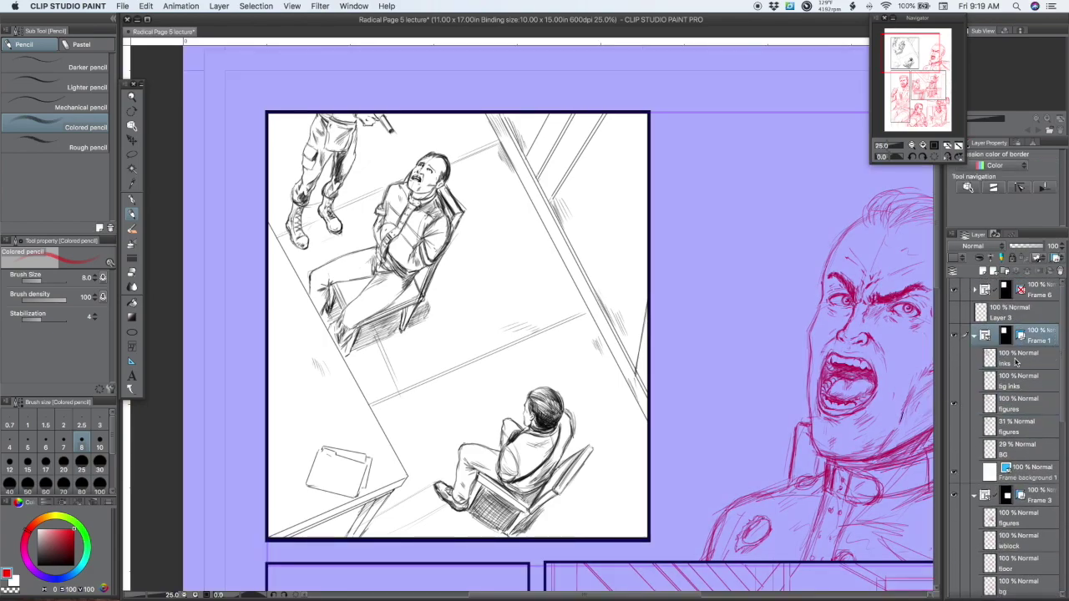
click(1016, 362)
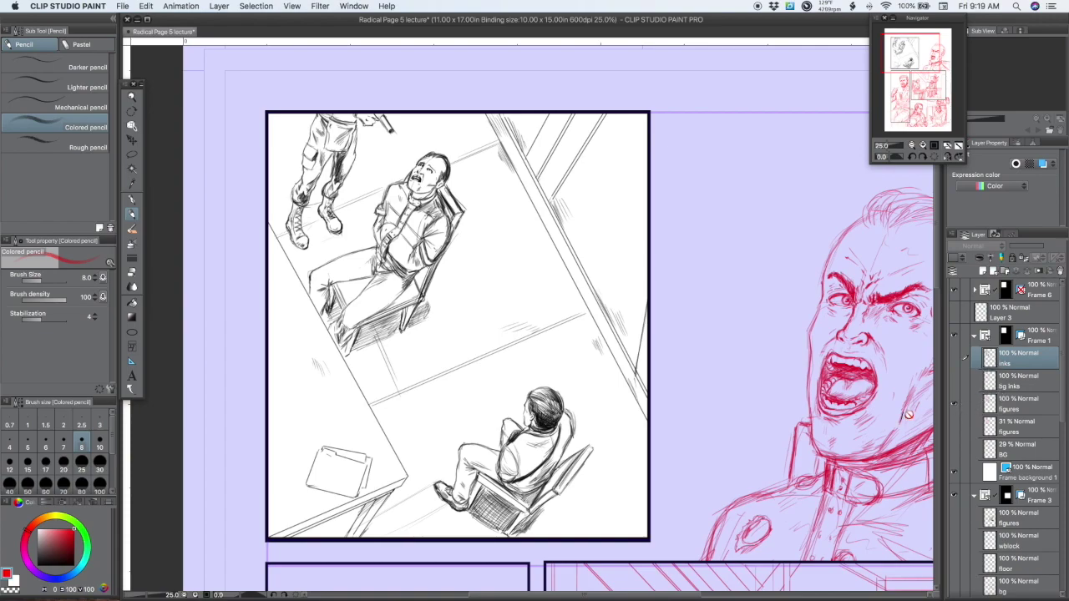
scroll(730, 455, down, 5)
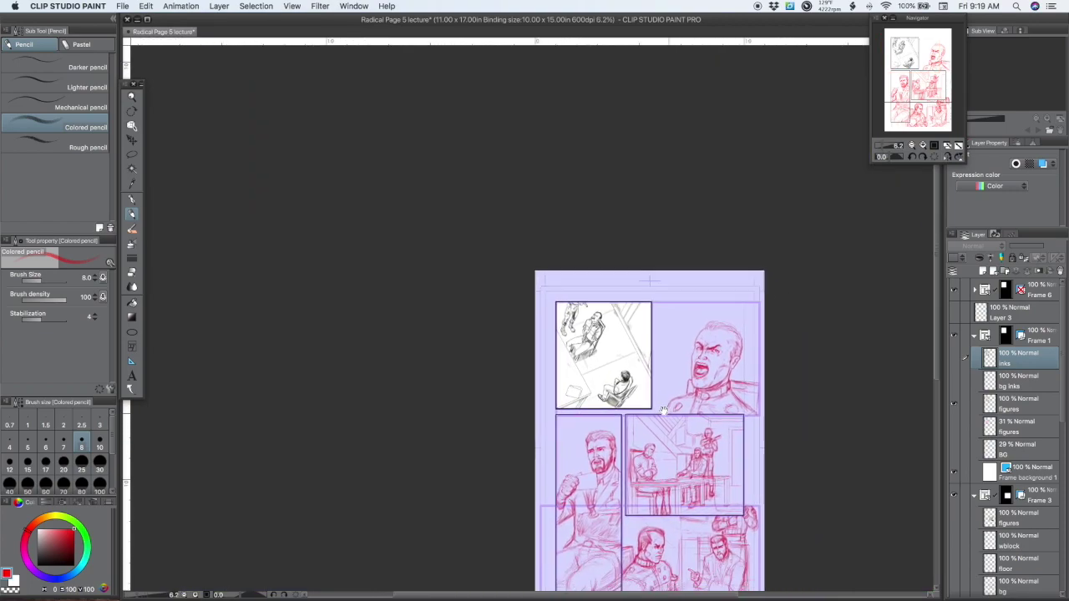
scroll(704, 444, up, 6)
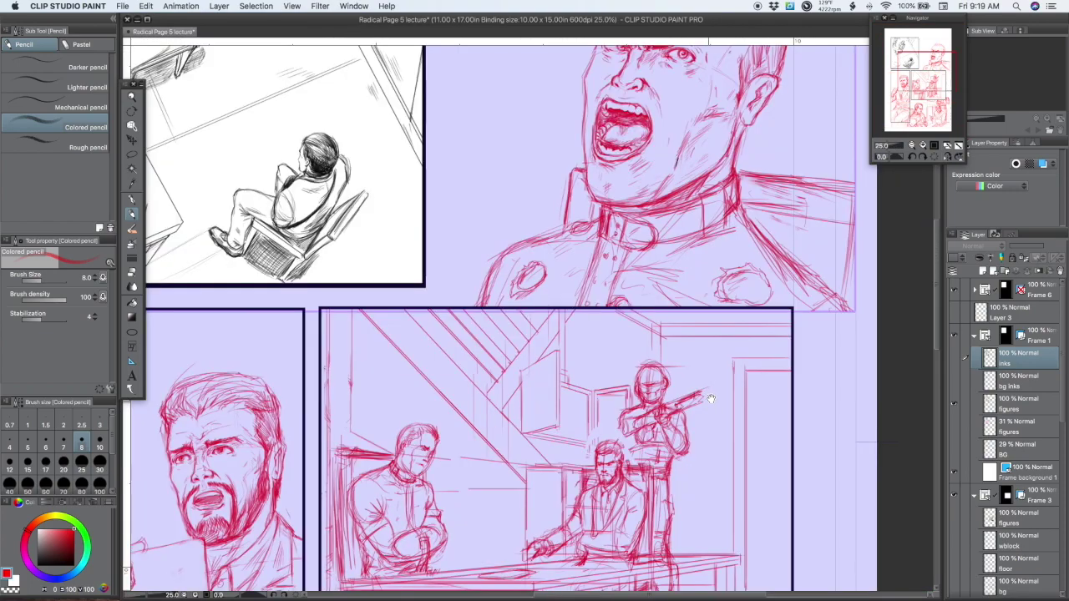
scroll(672, 451, down, 2)
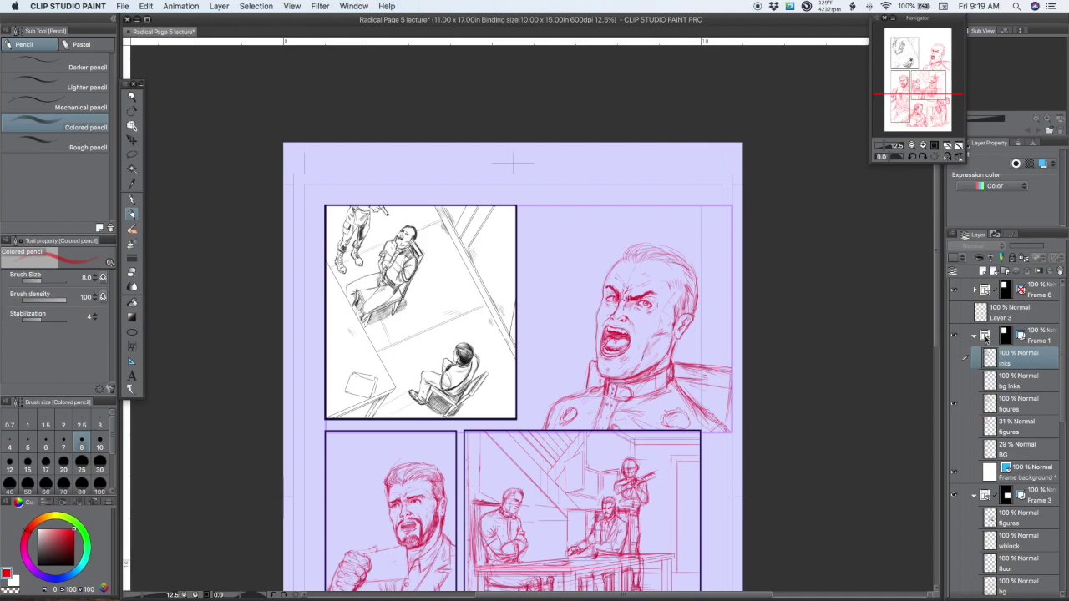
- Collapse the Frame 1 folder and select the Frame 3, Frame 6, Frame 2 and Frame 4 folders in turn to identify their panels
click(985, 337)
click(974, 336)
click(984, 360)
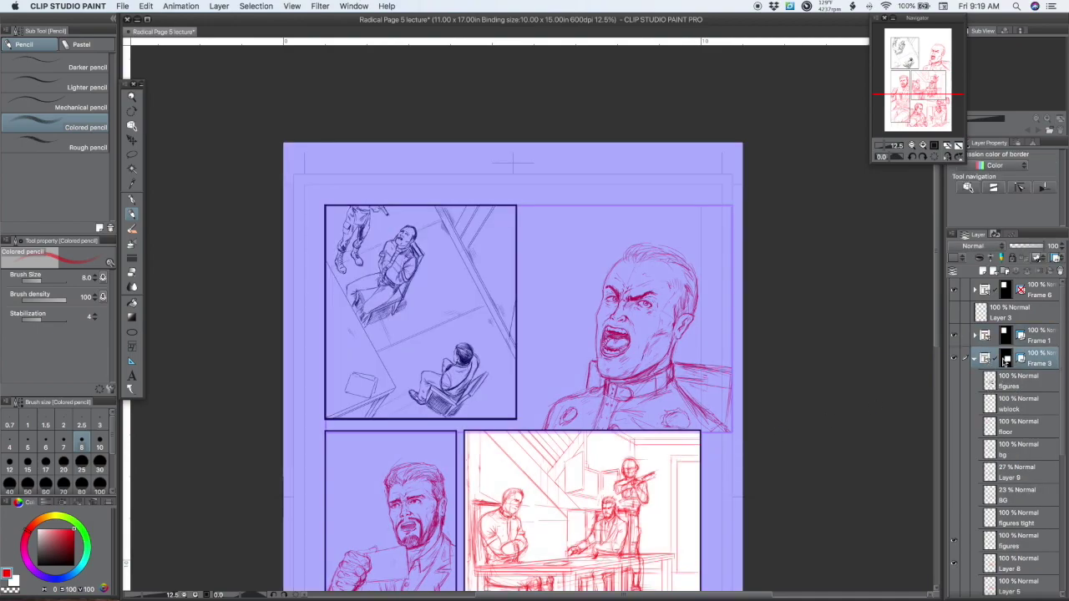
click(994, 295)
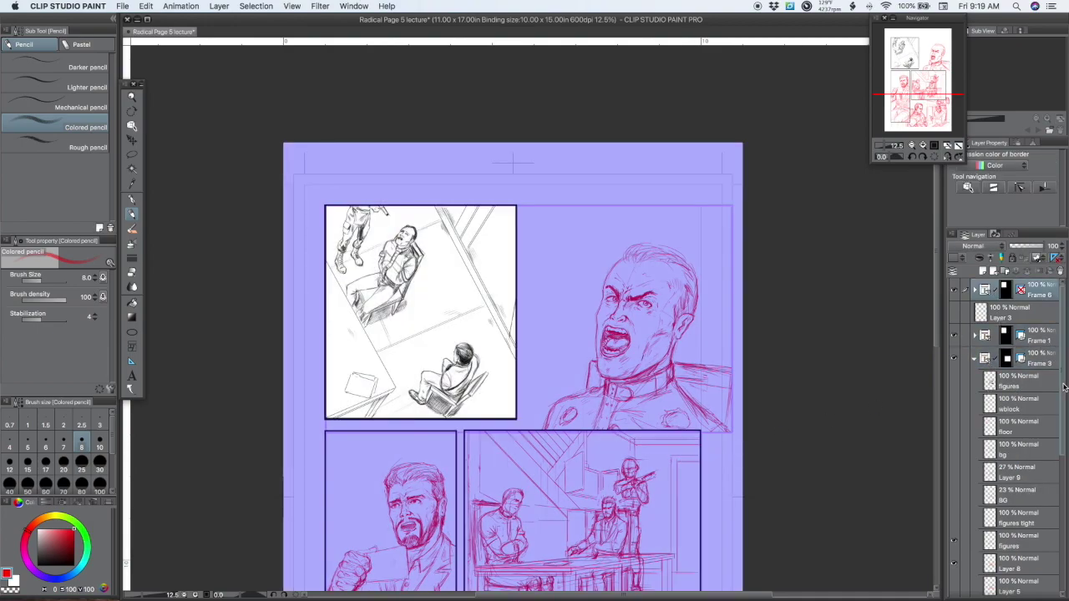
scroll(1065, 387, down, 10)
click(987, 410)
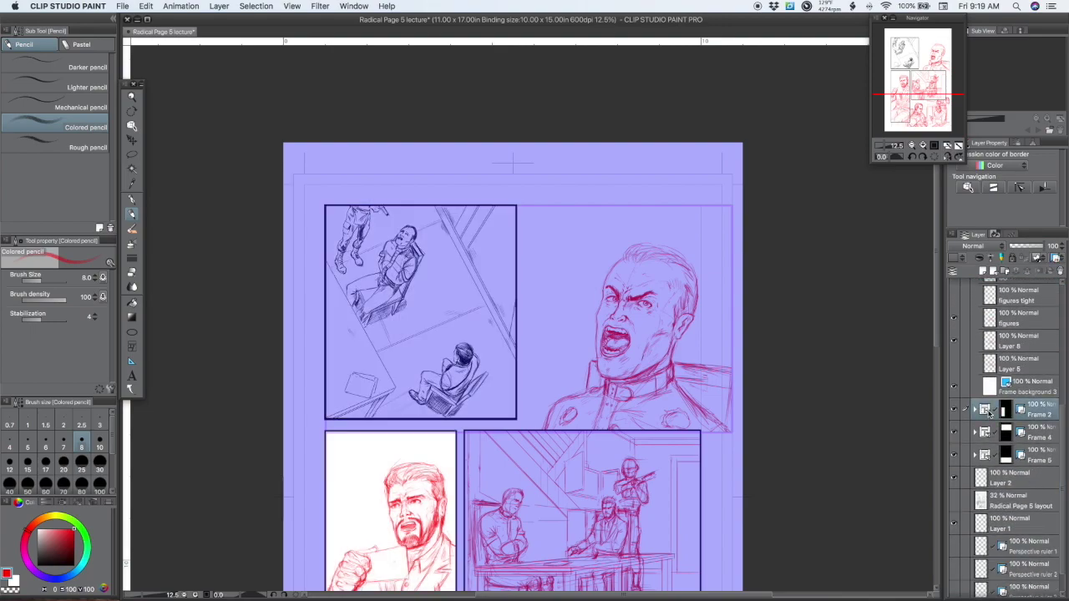
click(985, 433)
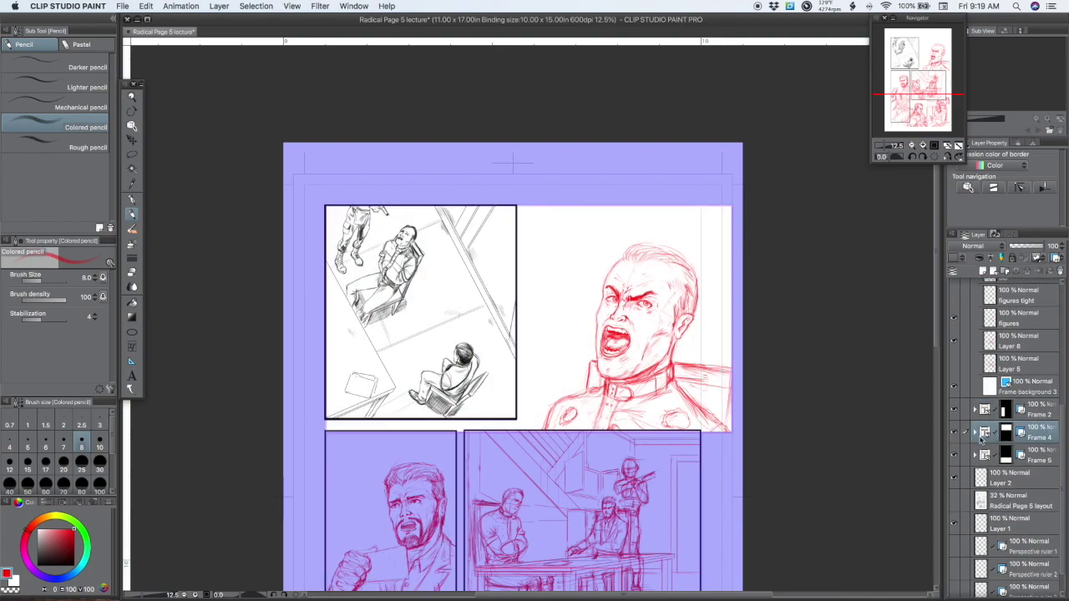
- Expand the Frame 4 folder and examine the shouting man's rough pencils by toggling Layer 6
click(975, 433)
scroll(1026, 362, down, 5)
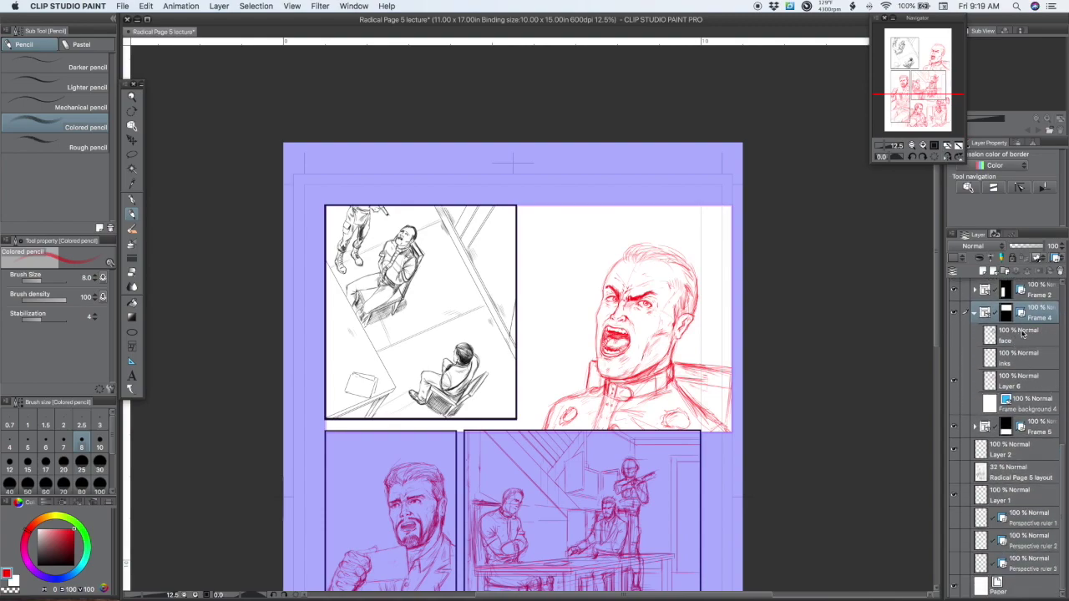
click(955, 382)
click(955, 383)
scroll(675, 361, up, 2)
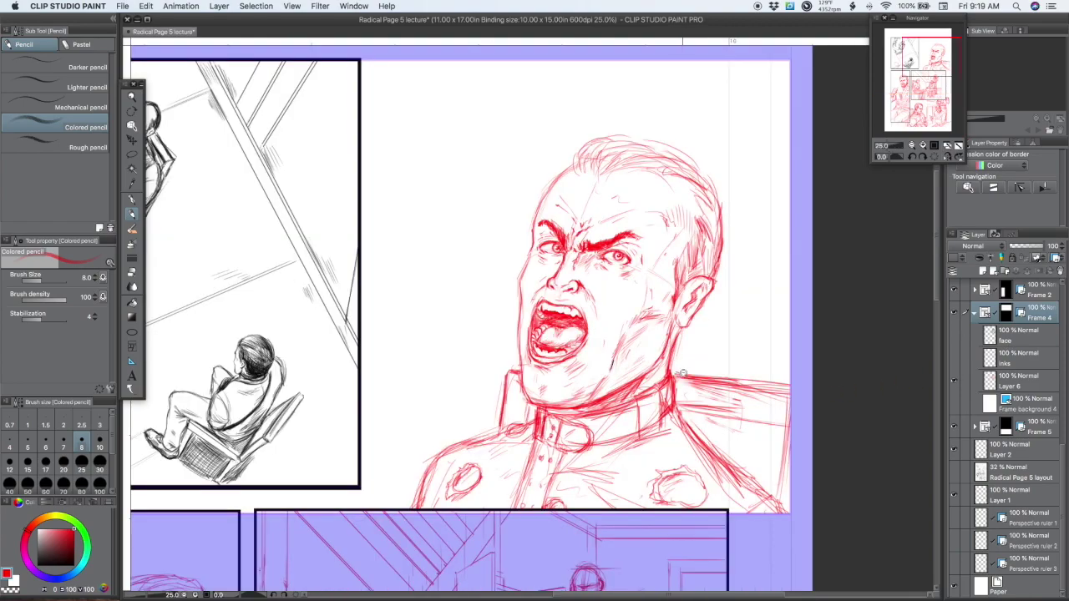
scroll(680, 373, down, 2)
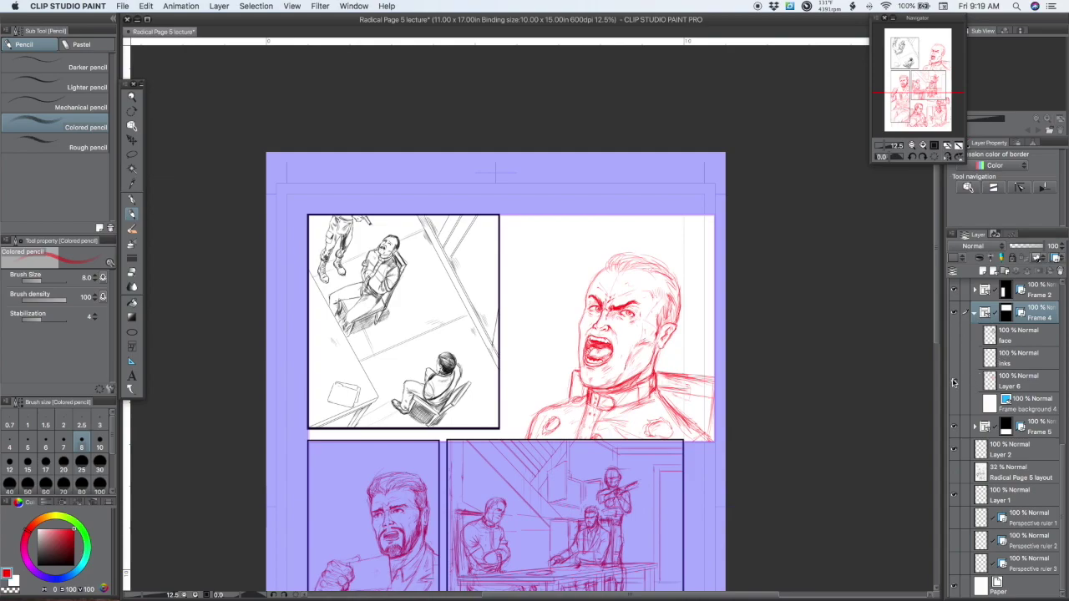
scroll(674, 426, up, 2)
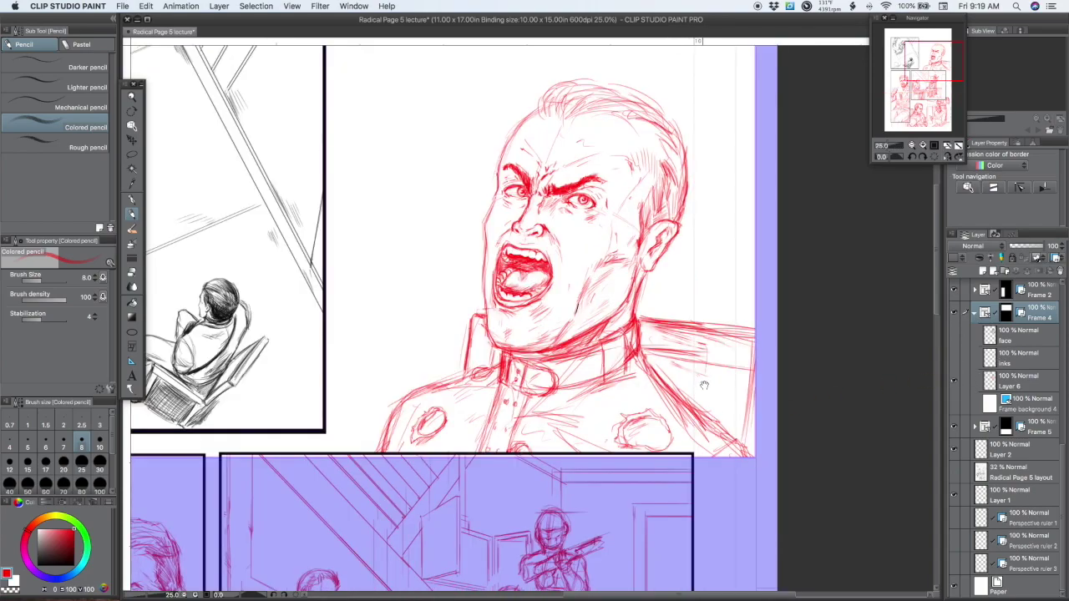
drag(680, 401, 675, 450)
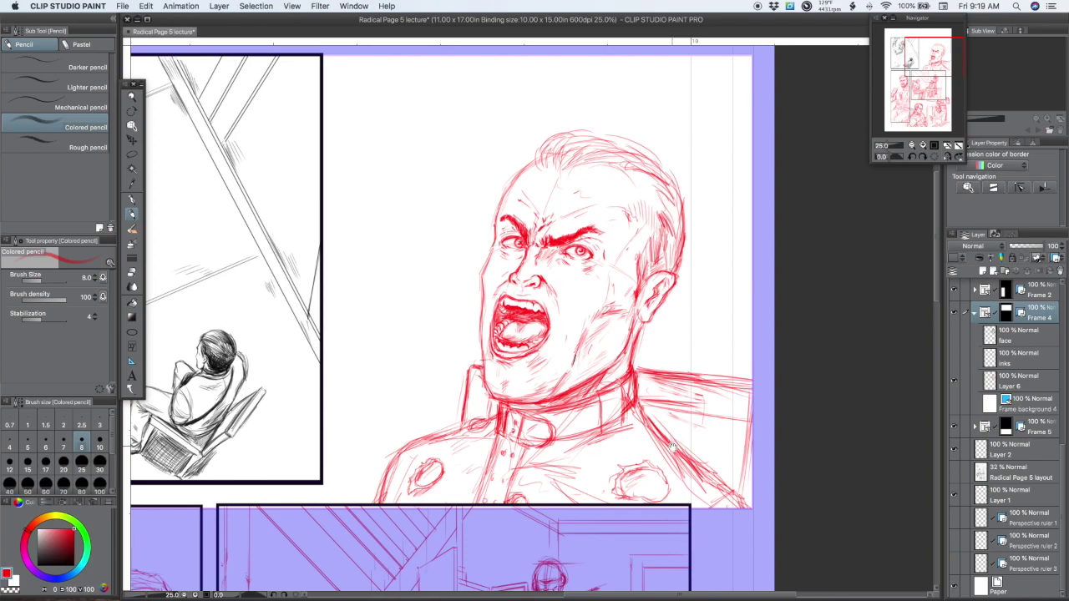
- Preview the inked version of the second panel by hiding Layer 6 and showing Frame 4's inks and face layers
click(957, 383)
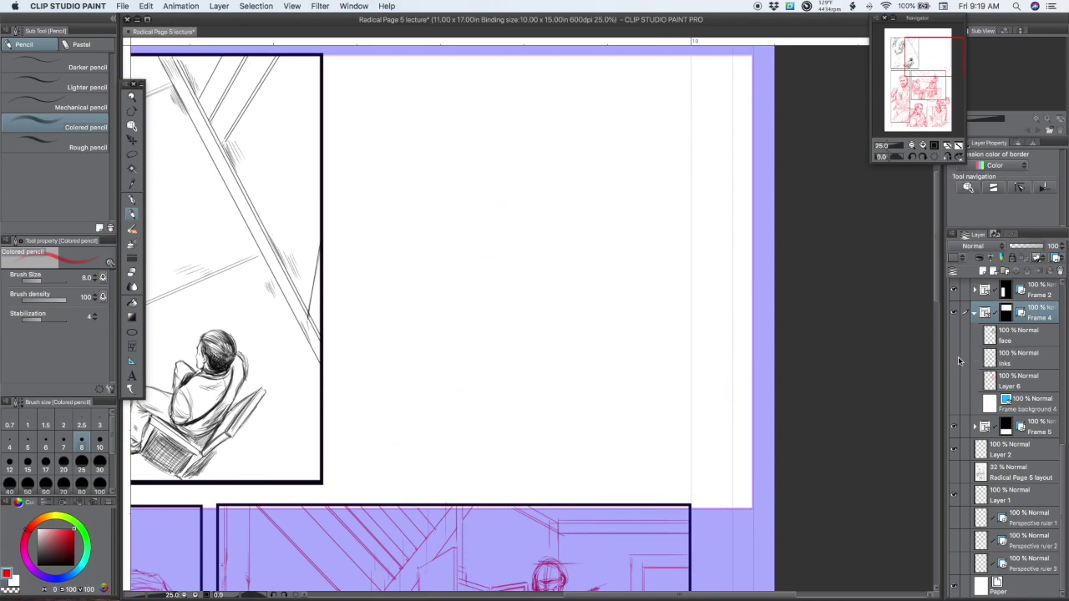
click(957, 359)
click(958, 361)
click(957, 361)
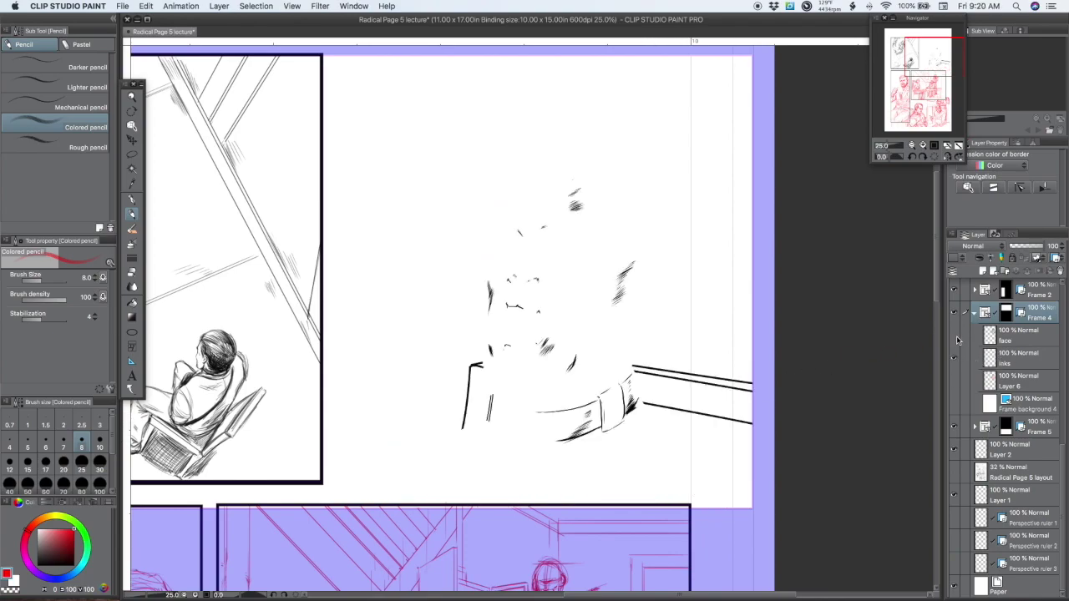
click(957, 337)
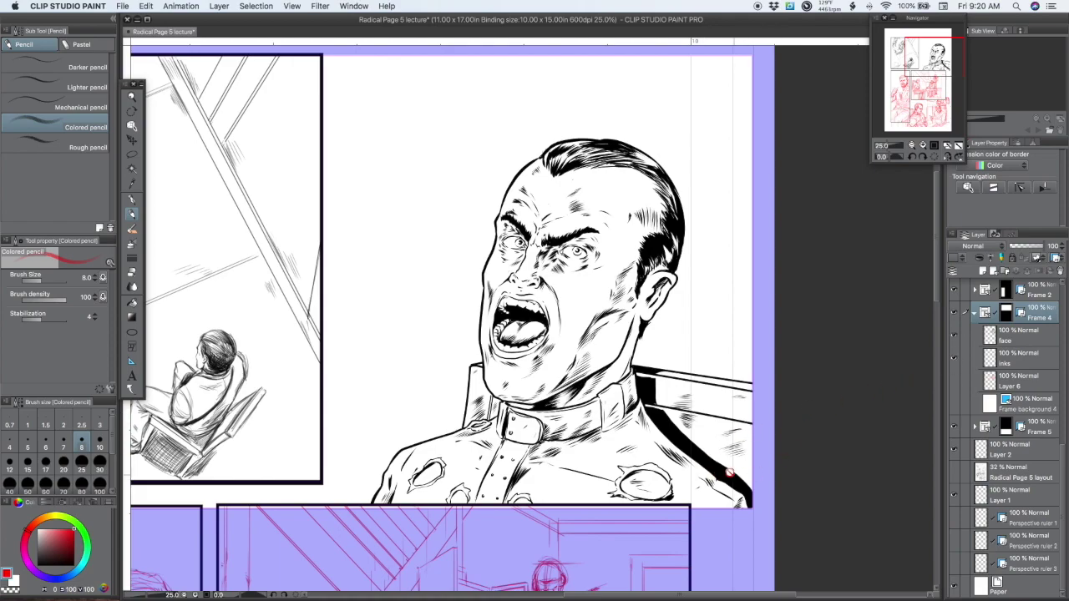
scroll(708, 468, down, 2)
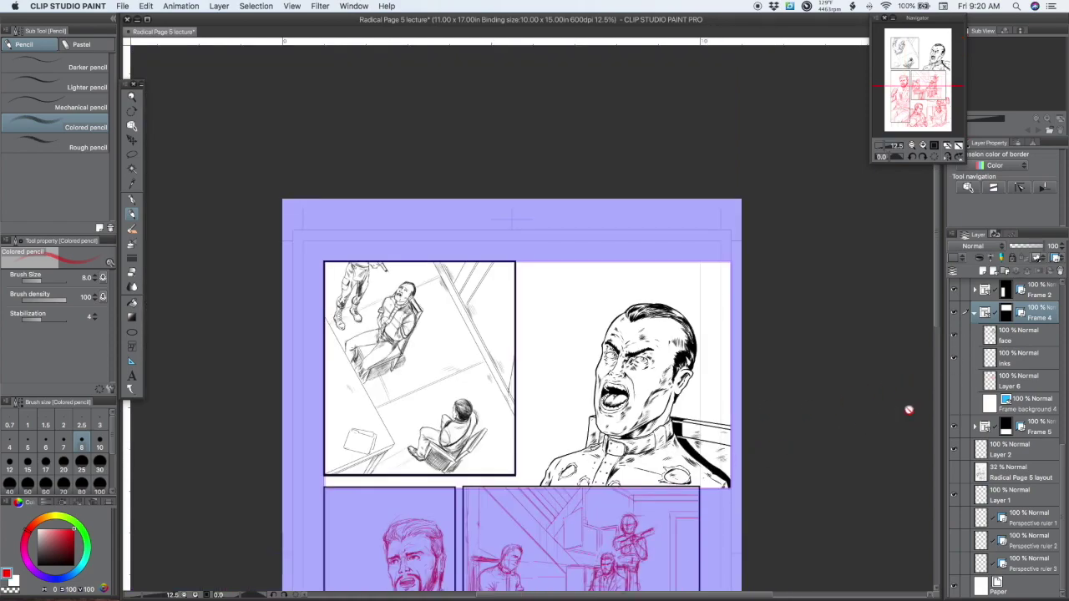
- Hide Frame 4's face and inks layers and show Layer 6 again to examine the red pencils
click(957, 358)
click(957, 382)
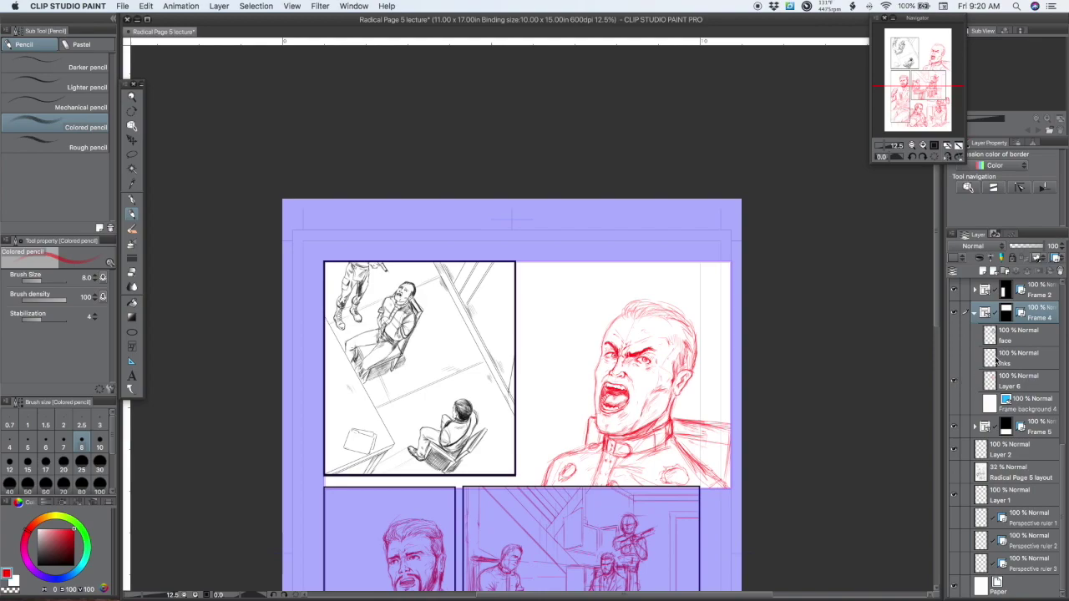
scroll(721, 430, up, 2)
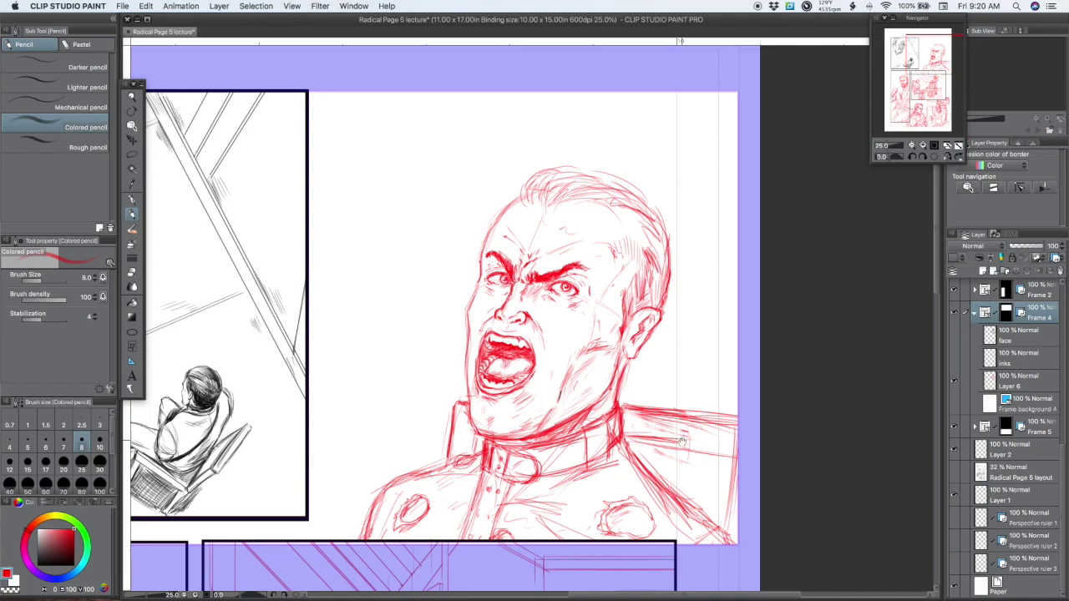
scroll(679, 447, down, 4)
scroll(668, 434, up, 2)
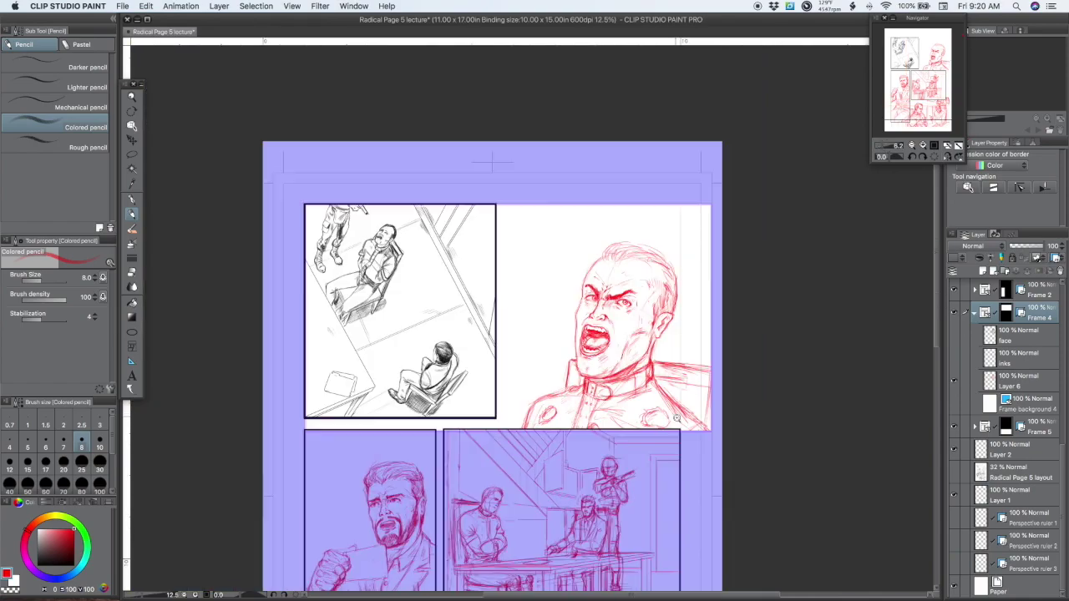
- Collapse the Frame 4 folder and select the Frame 5 folder, followed by the Frame 2 folder
drag(626, 452, 643, 340)
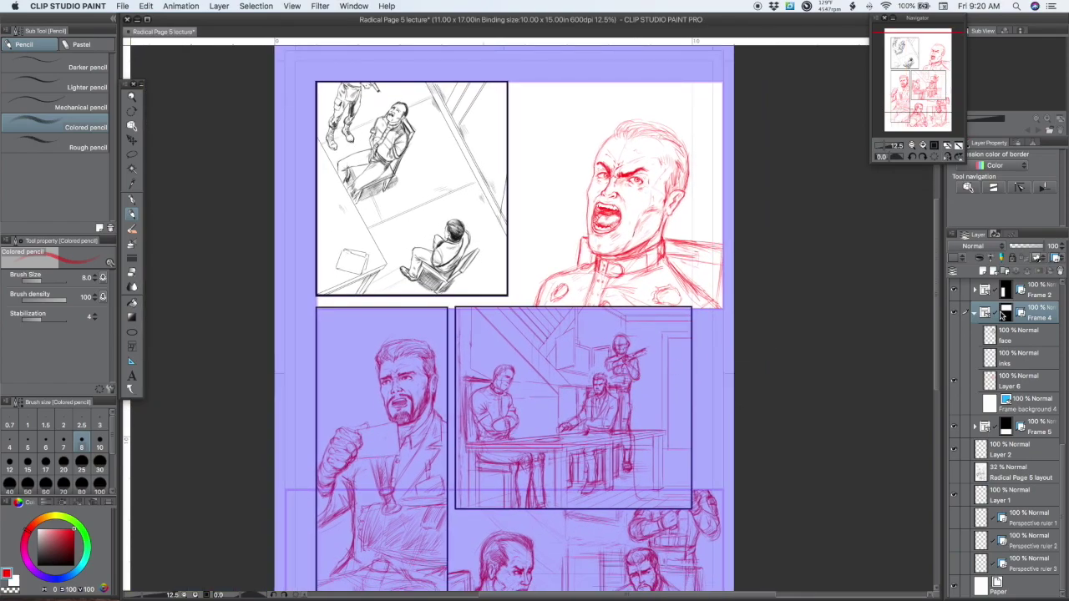
click(975, 317)
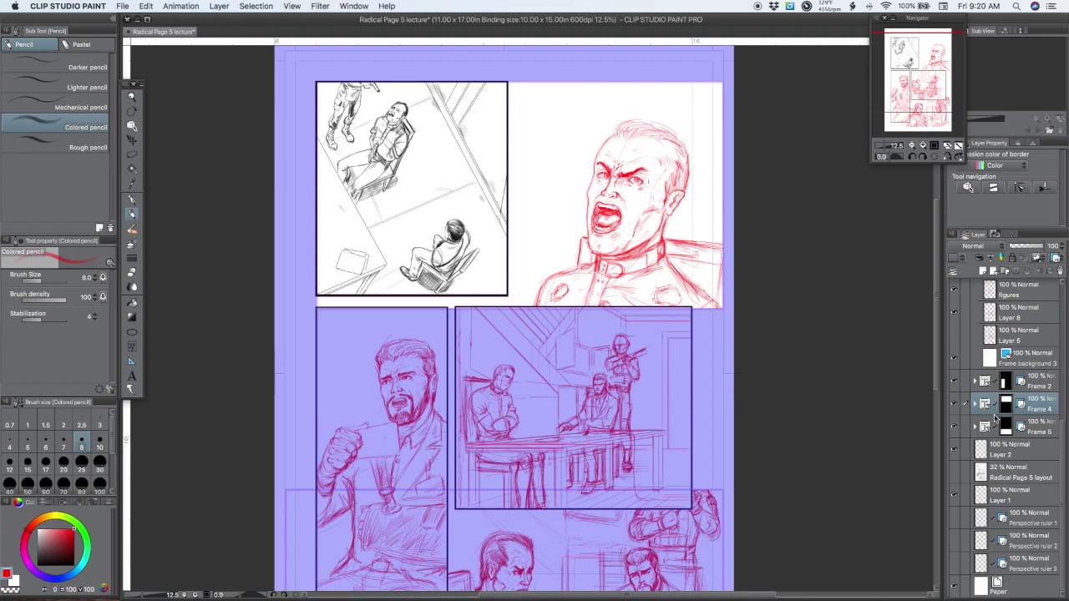
click(986, 428)
click(986, 389)
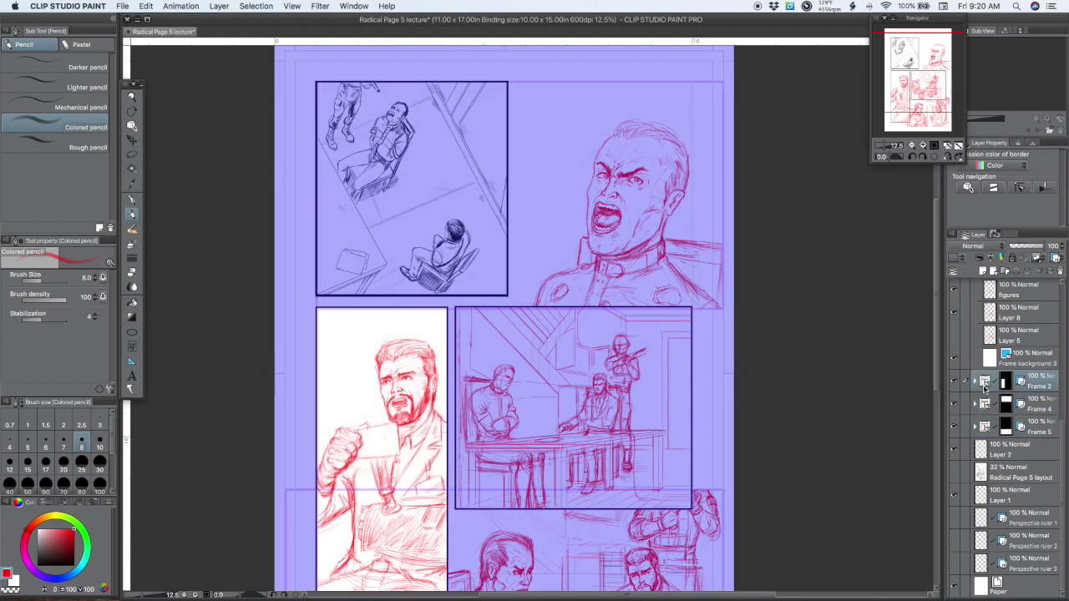
- Expand the Frame 2 folder and examine the bearded man's rough pencils by toggling Layer 4
click(975, 381)
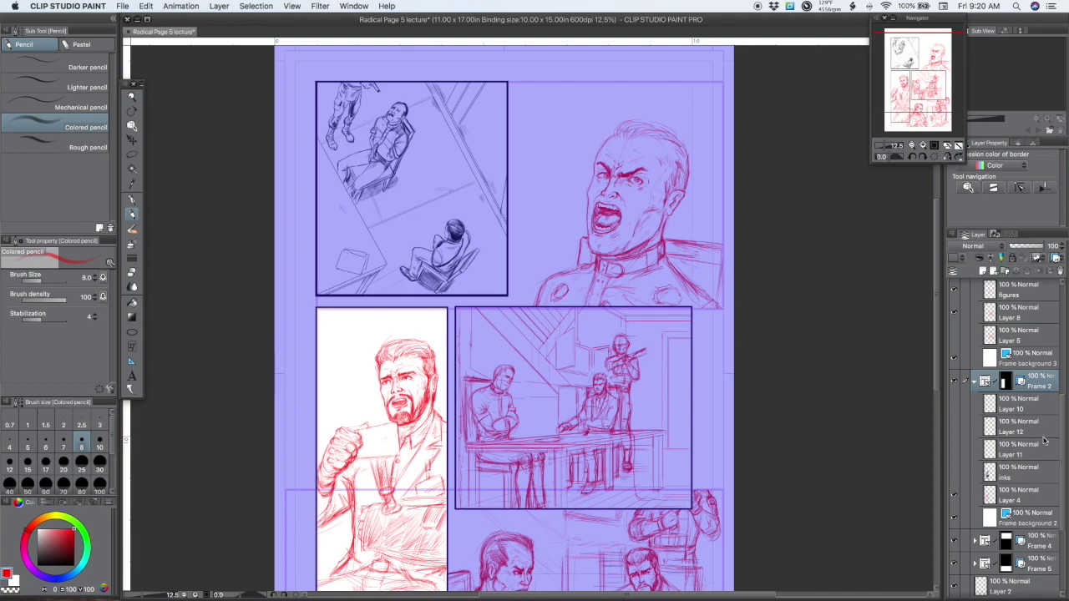
click(956, 496)
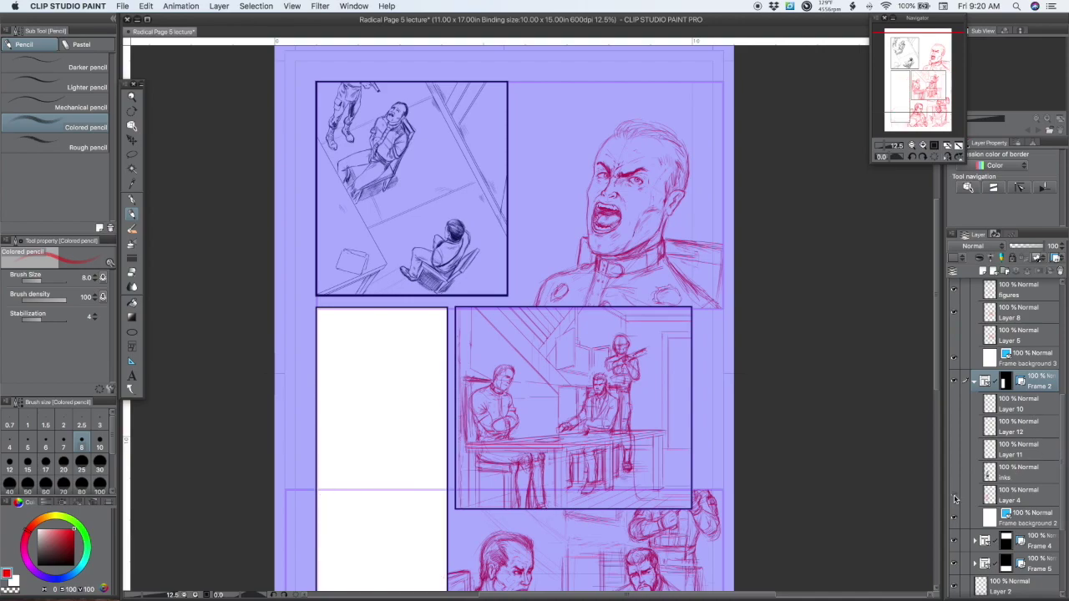
click(956, 496)
scroll(651, 510, down, 5)
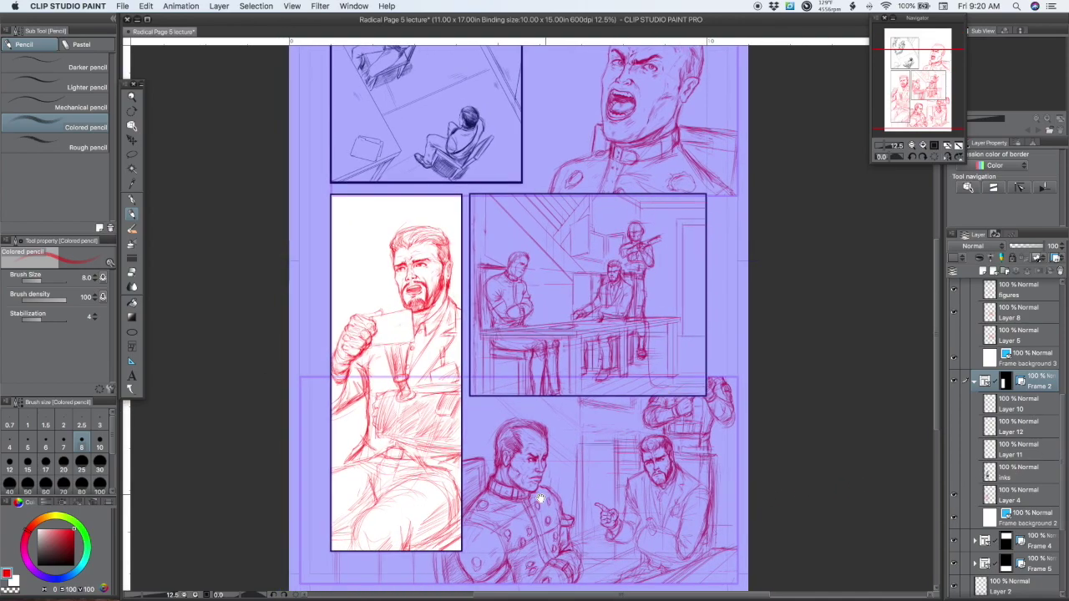
scroll(479, 406, up, 2)
scroll(486, 419, down, 2)
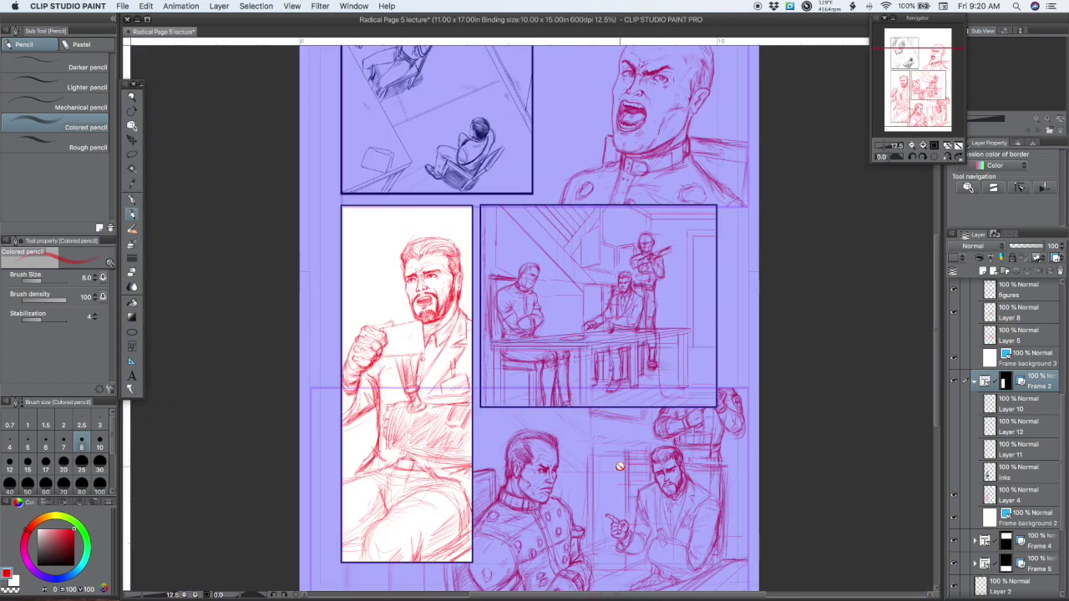
scroll(506, 399, up, 2)
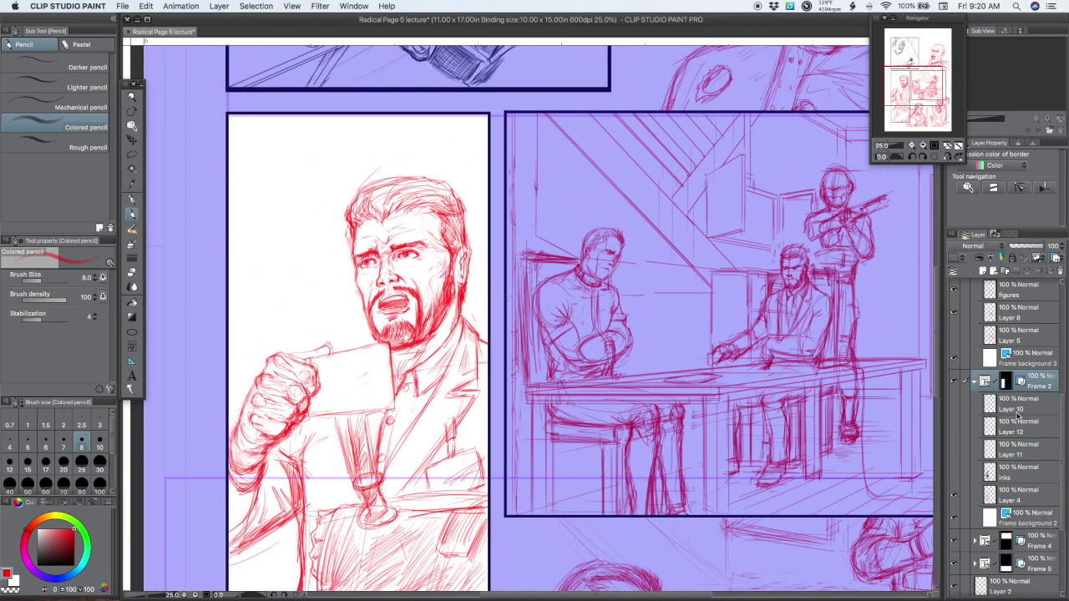
- Preview the inked version of the bearded man's panel by toggling Frame 2's inks layer and Layer 4
click(955, 473)
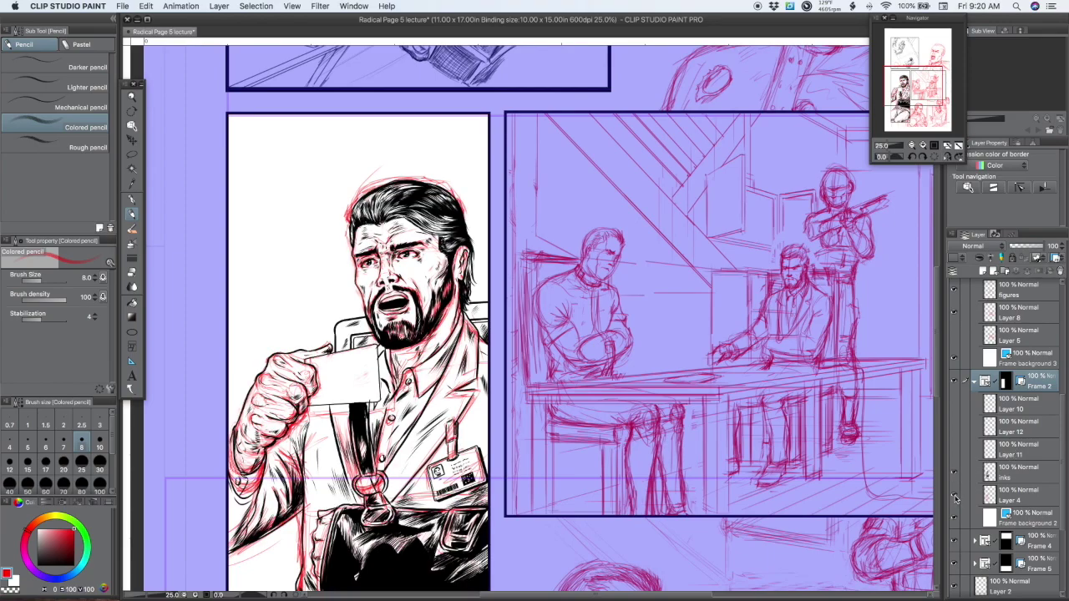
click(957, 498)
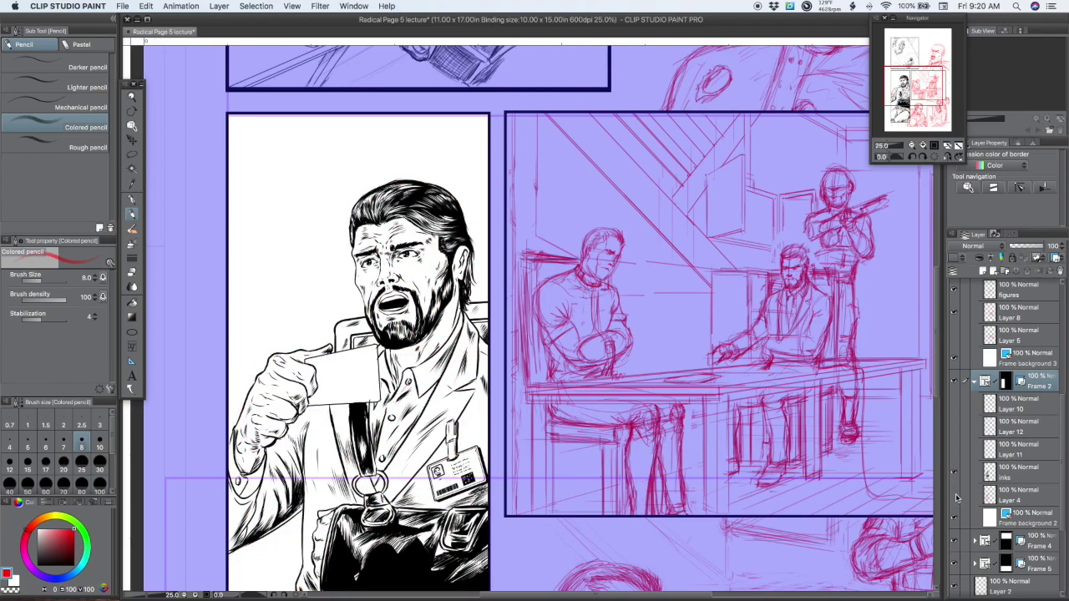
click(957, 498)
click(955, 473)
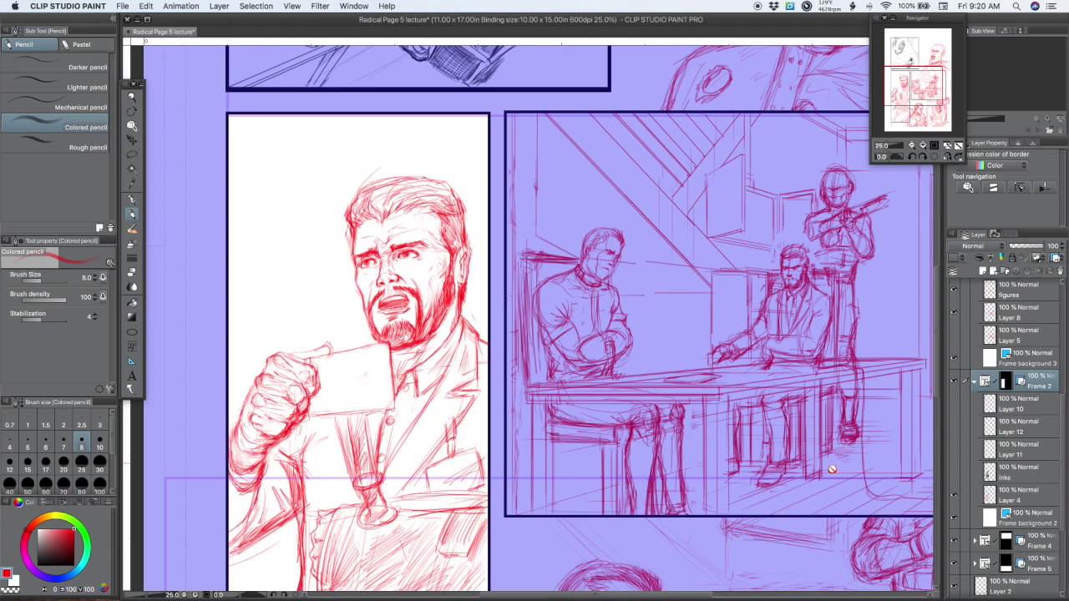
- Examine the bearded man's red pencils up close and in relation to the neighbouring panels
scroll(556, 518, down, 5)
scroll(518, 484, down, 4)
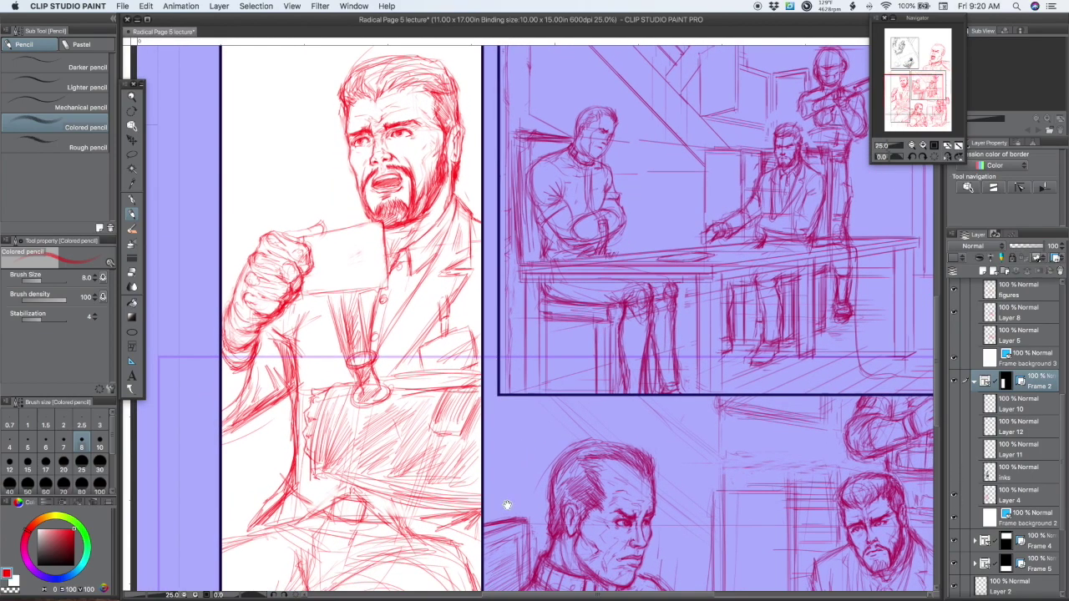
alt+click(505, 467)
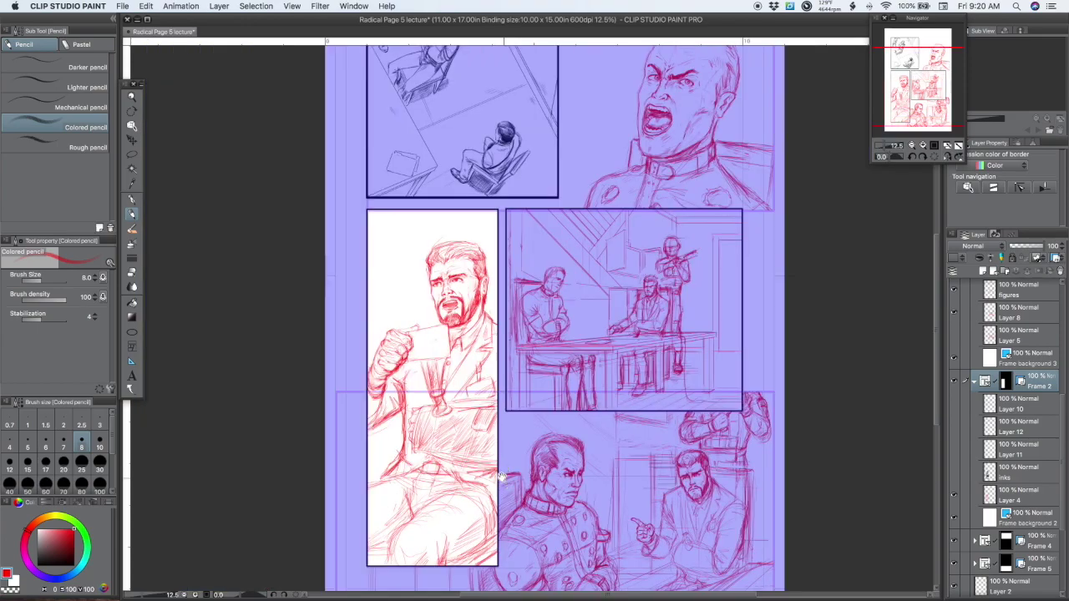
drag(501, 477, 509, 485)
super+click(514, 478)
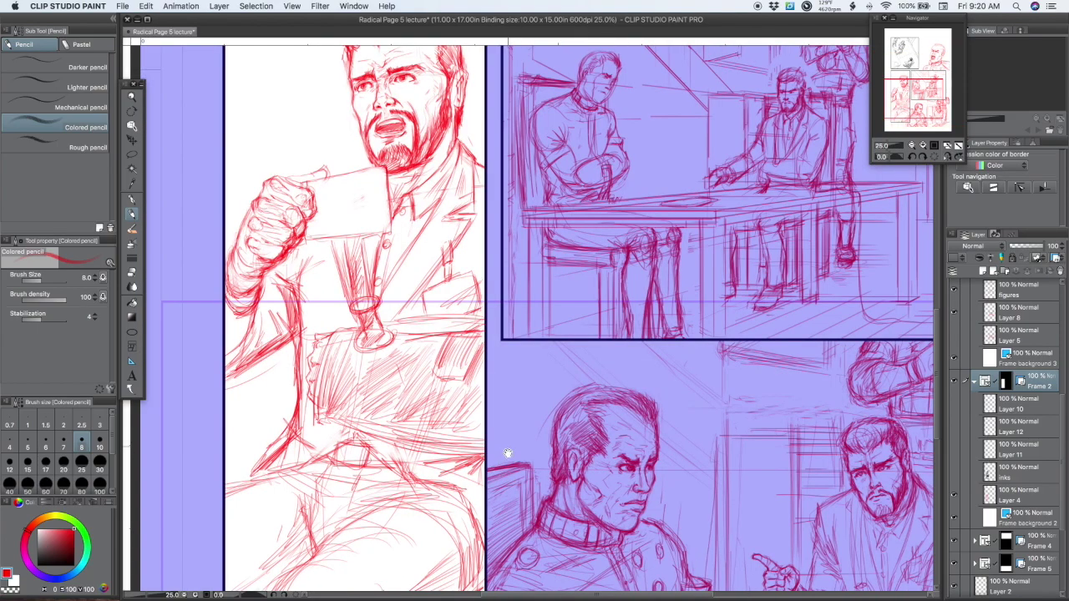
alt+click(501, 470)
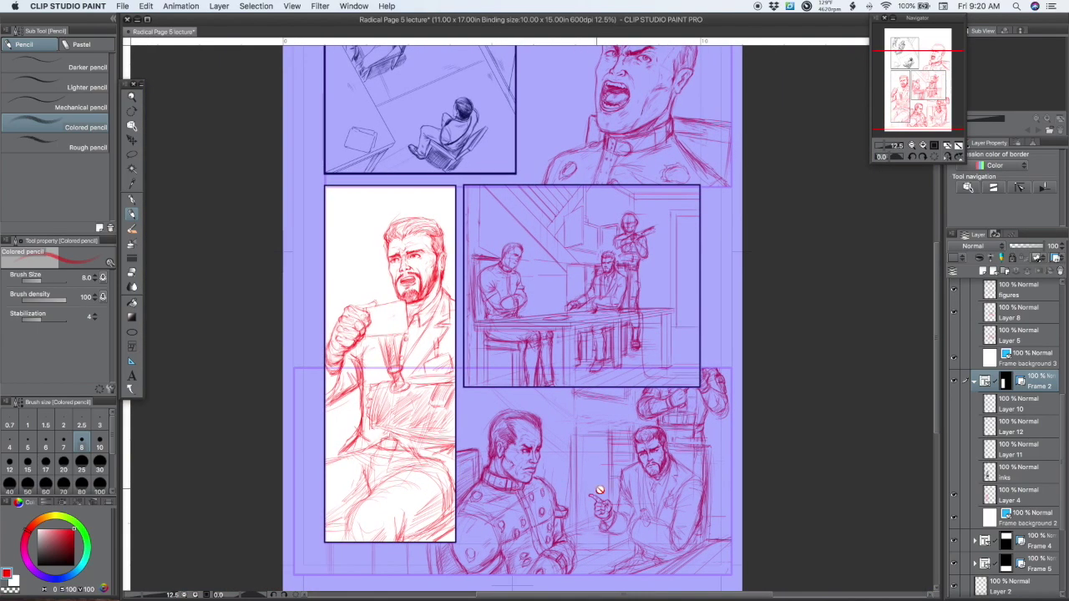
drag(572, 495, 509, 487)
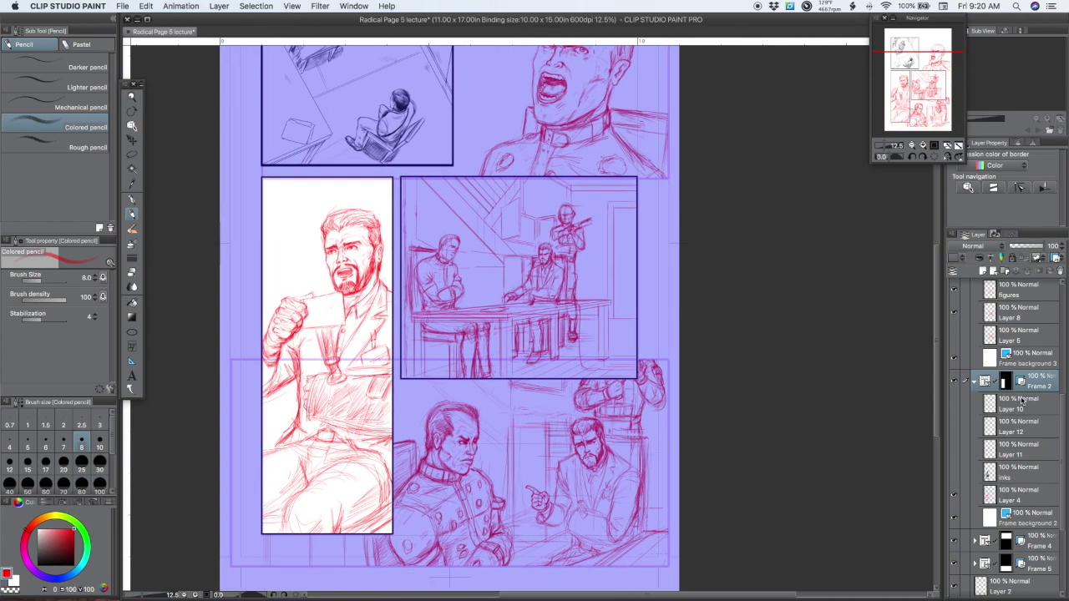
- Collapse the Frame 2 folder, go through the layers inside Frame 4 and select the Frame 5 folder
click(975, 382)
click(984, 404)
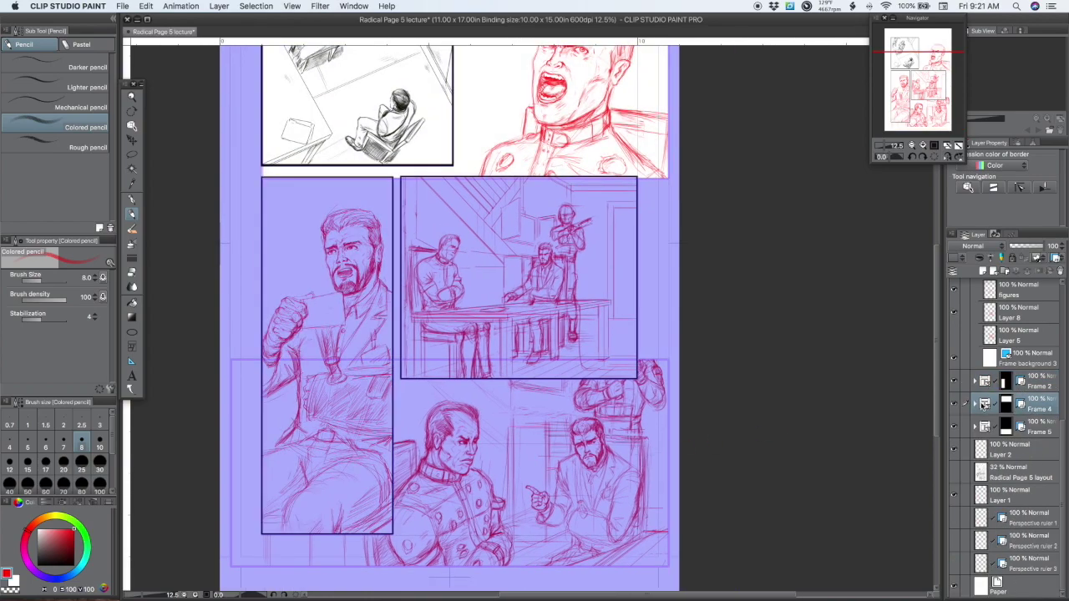
click(975, 404)
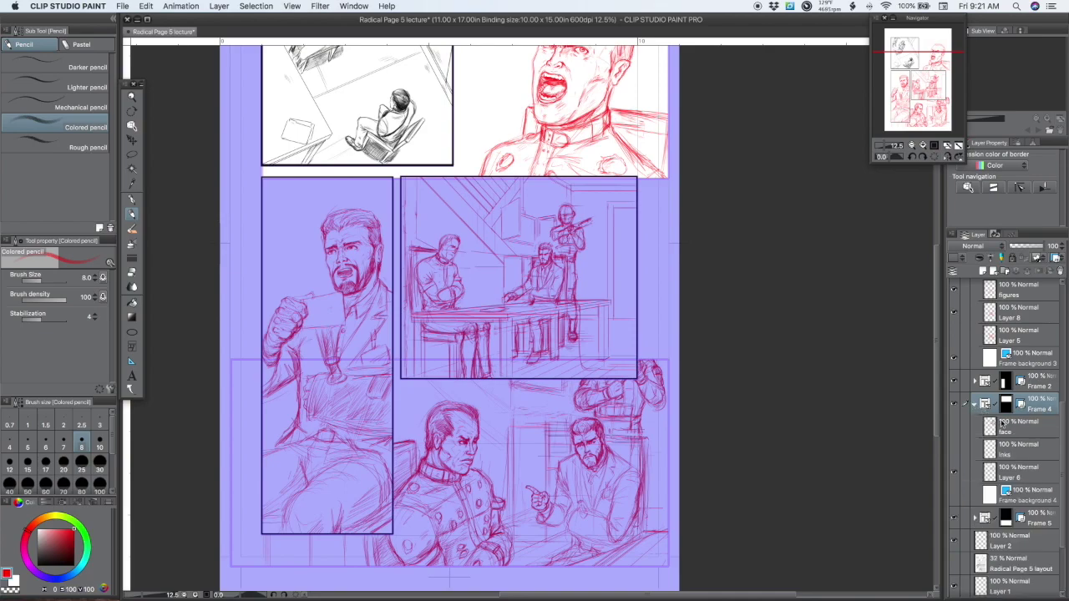
click(999, 428)
click(994, 451)
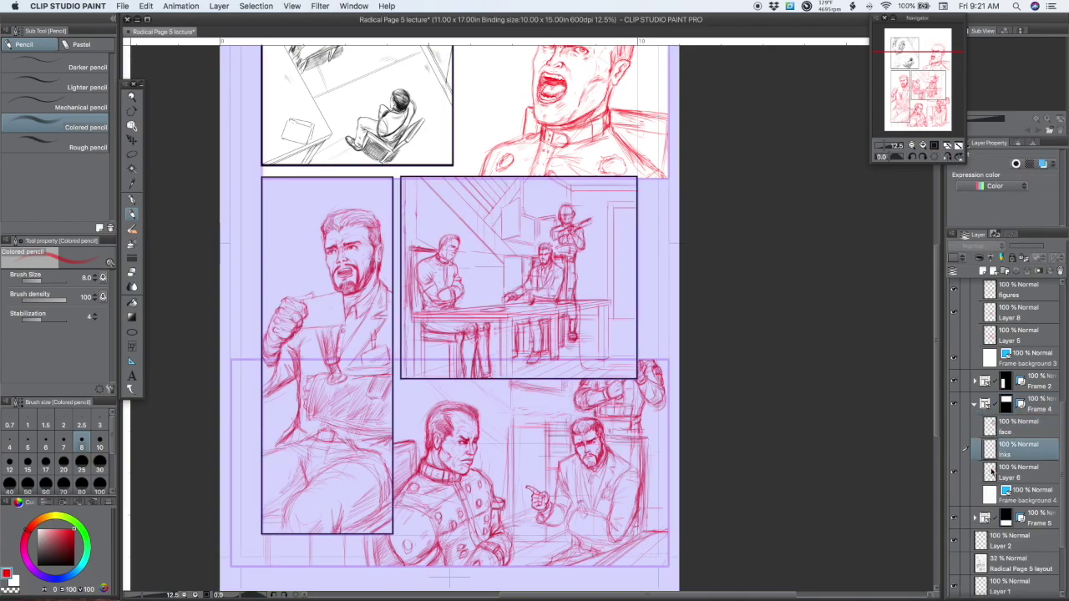
click(996, 472)
click(988, 406)
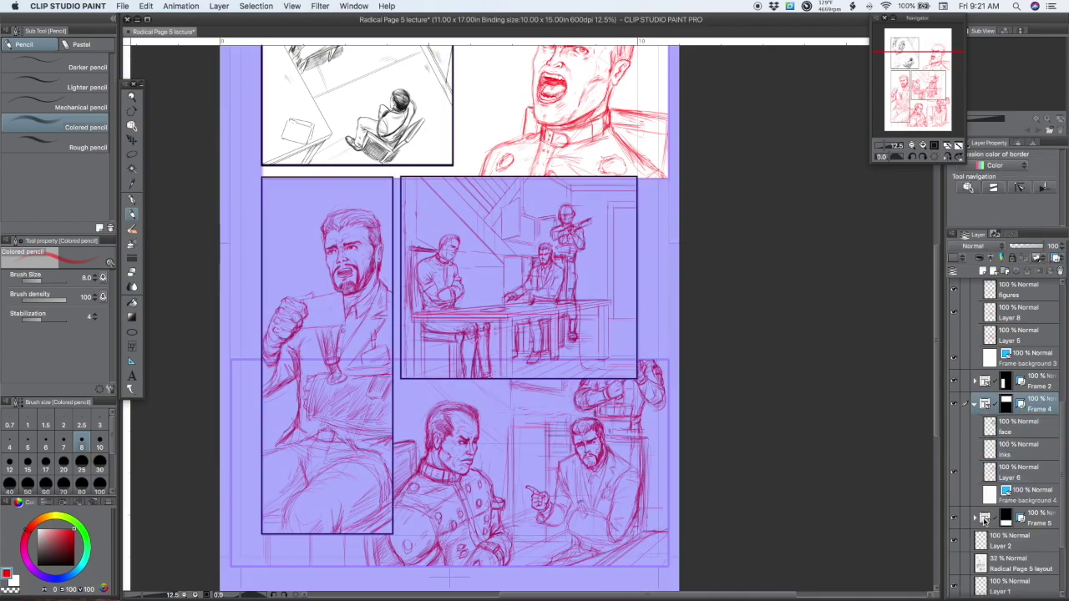
click(988, 520)
- Select the Frame 3 folder and examine the table scene's rough pencils by toggling the lower figures layer
drag(1062, 472, 1060, 380)
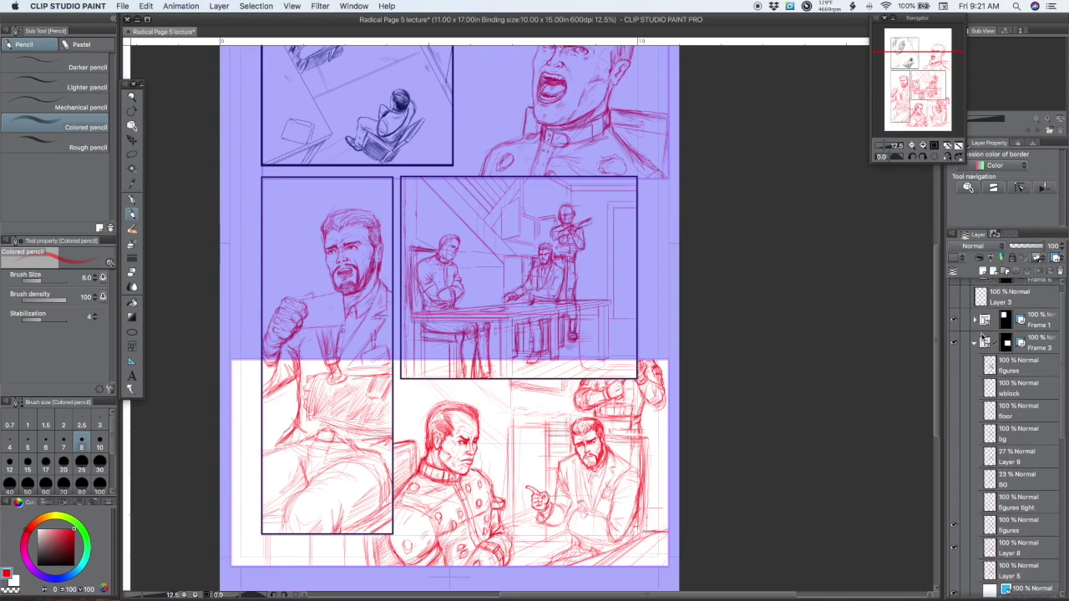
click(979, 347)
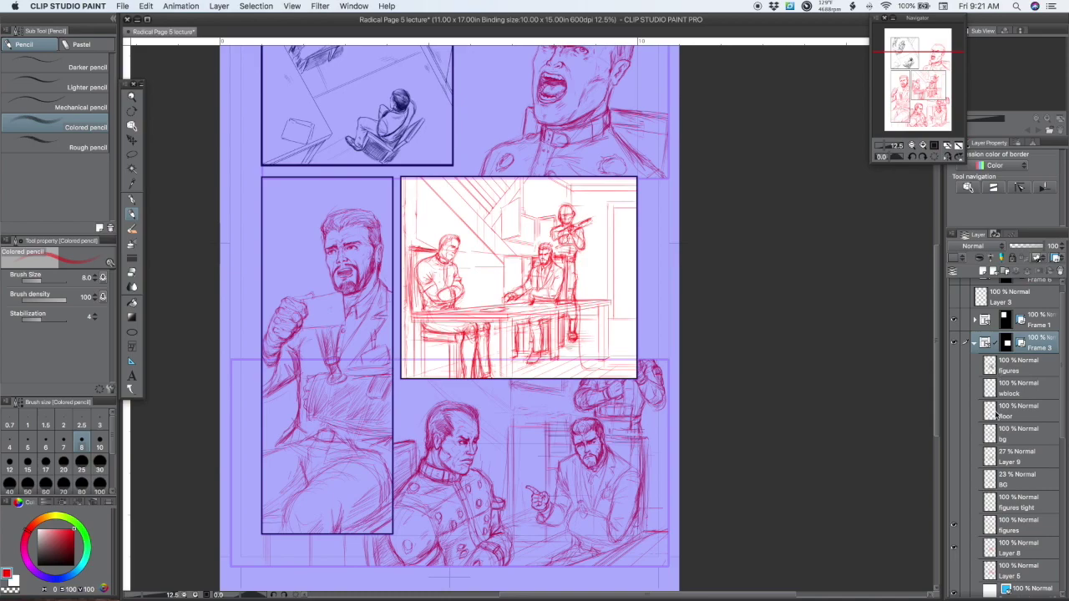
click(955, 525)
click(956, 526)
scroll(661, 359, up, 2)
drag(661, 358, 763, 465)
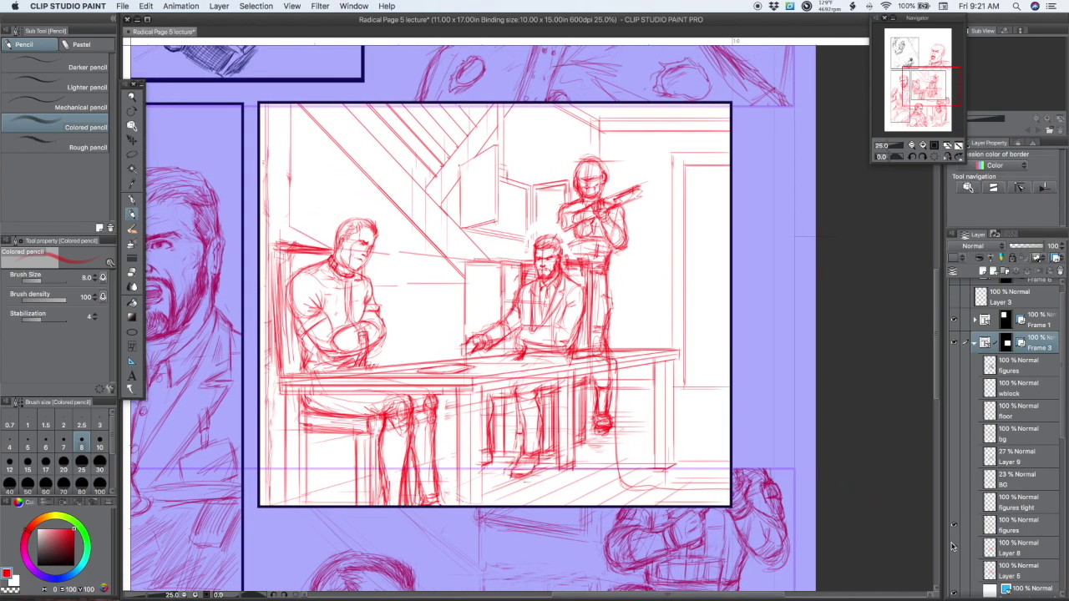
- Show Frame 3's figures tight layer and briefly preview its BG layer
click(954, 505)
click(954, 507)
click(954, 510)
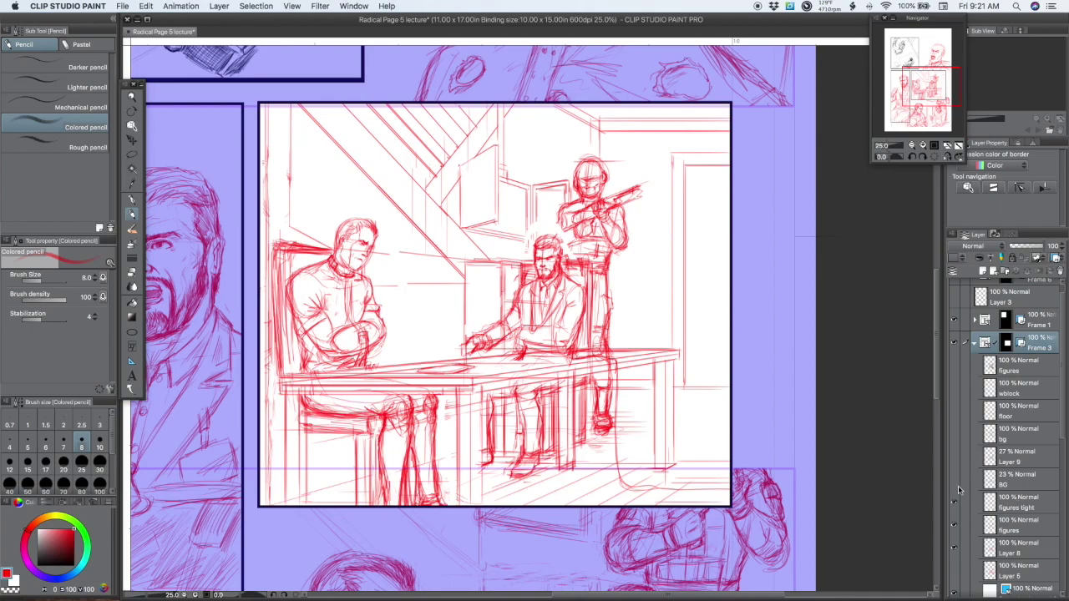
click(954, 482)
click(954, 485)
scroll(1063, 452, down, 3)
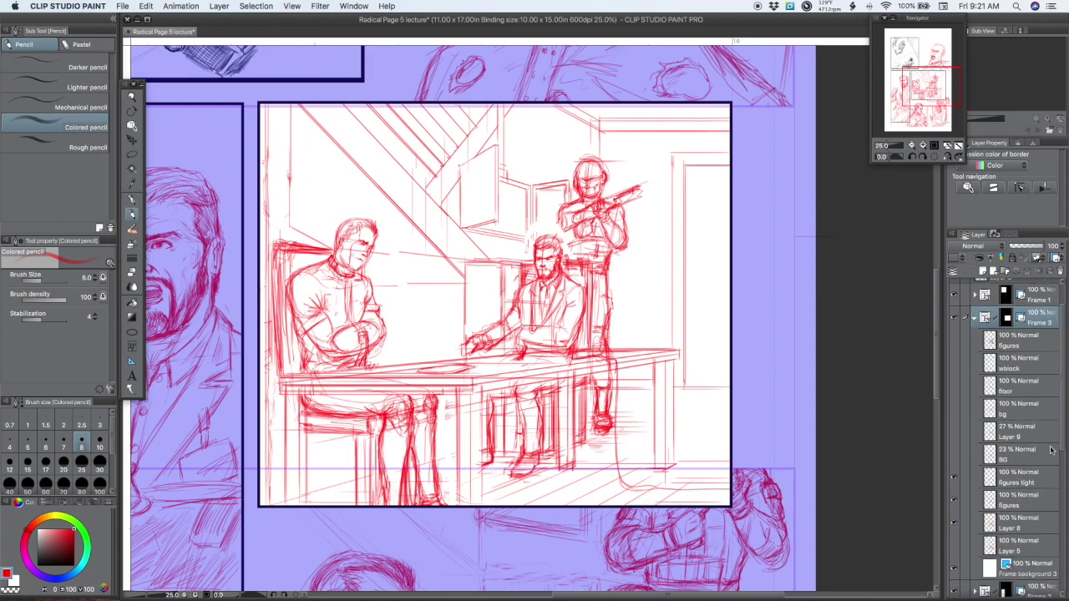
mouse_move(708, 472)
mouse_down()
mouse_move(687, 456)
mouse_move(715, 460)
mouse_up()
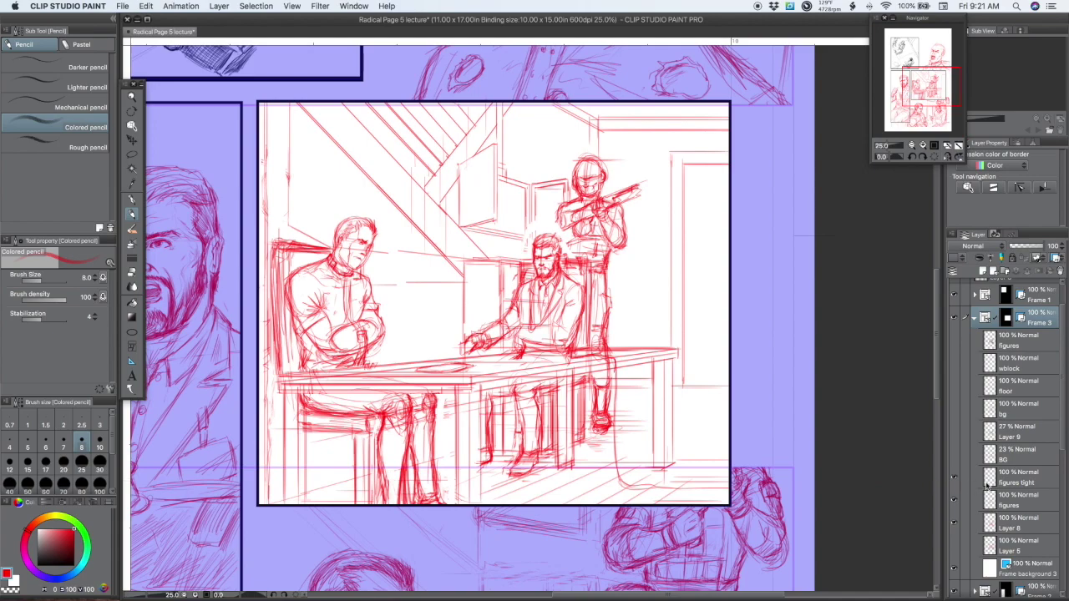
- Show Frame 3's BG, Layer 9, bg and floor layers over the red roughs, and toggle wblock for comparison
click(956, 456)
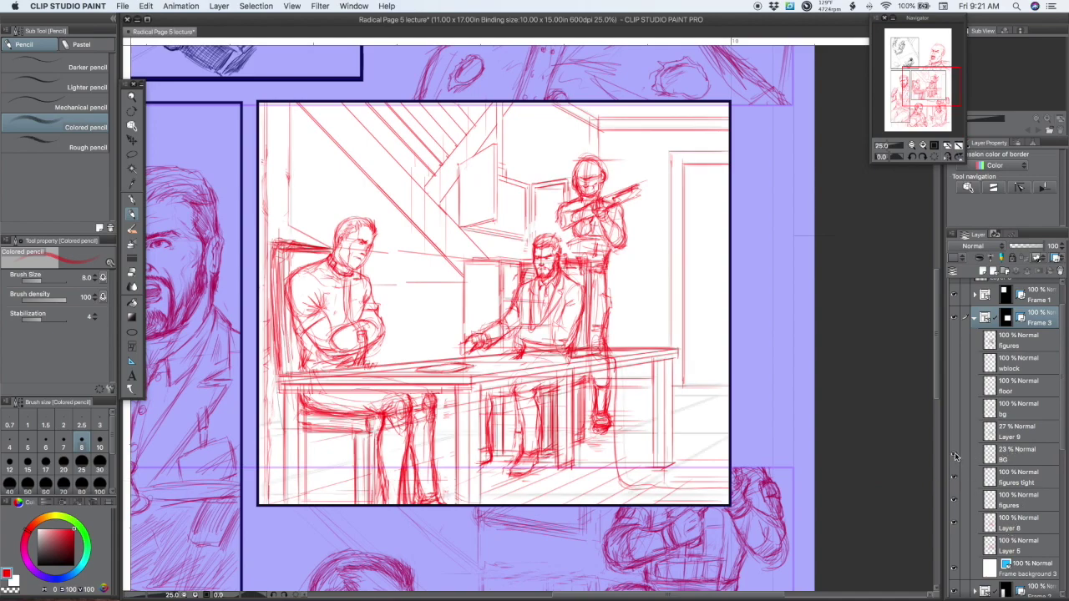
click(955, 479)
click(956, 477)
click(953, 435)
click(957, 409)
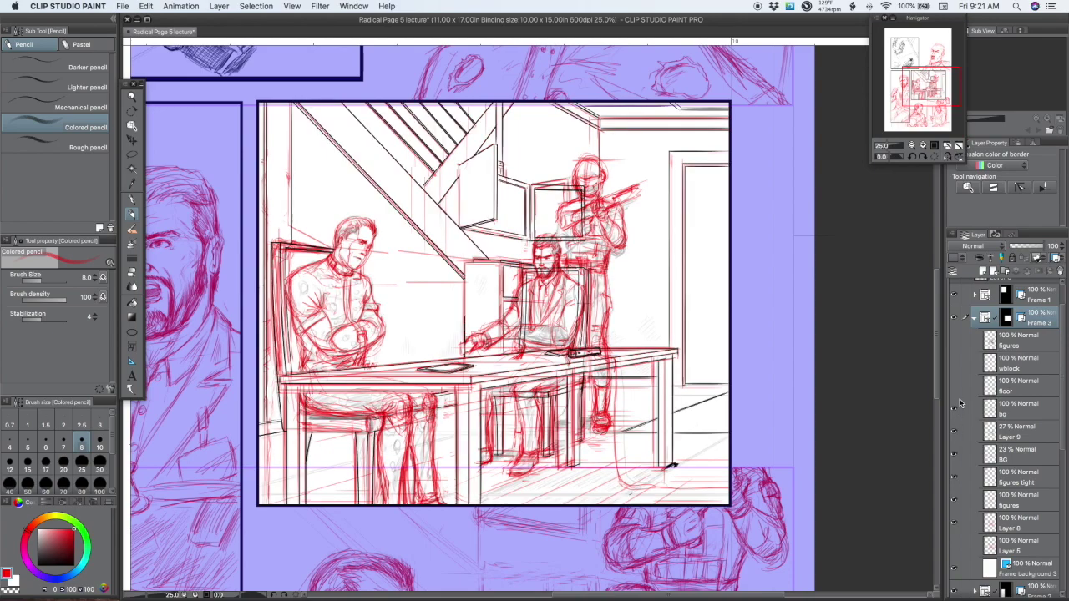
click(955, 390)
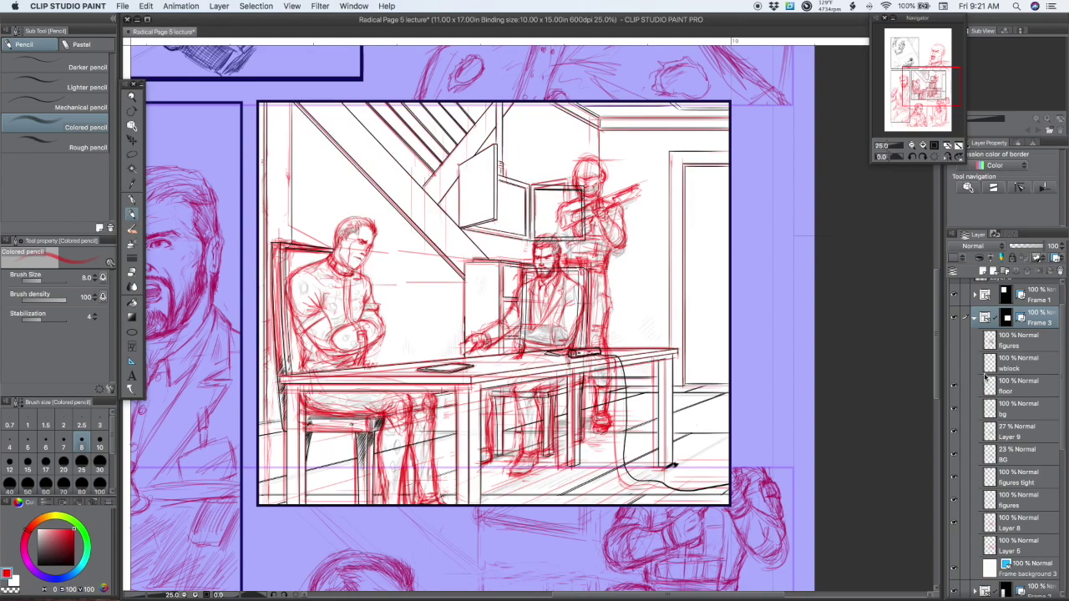
click(954, 367)
click(954, 368)
- Fade Frame 3's Layer 8 to 19% opacity and select the BG layer
click(988, 519)
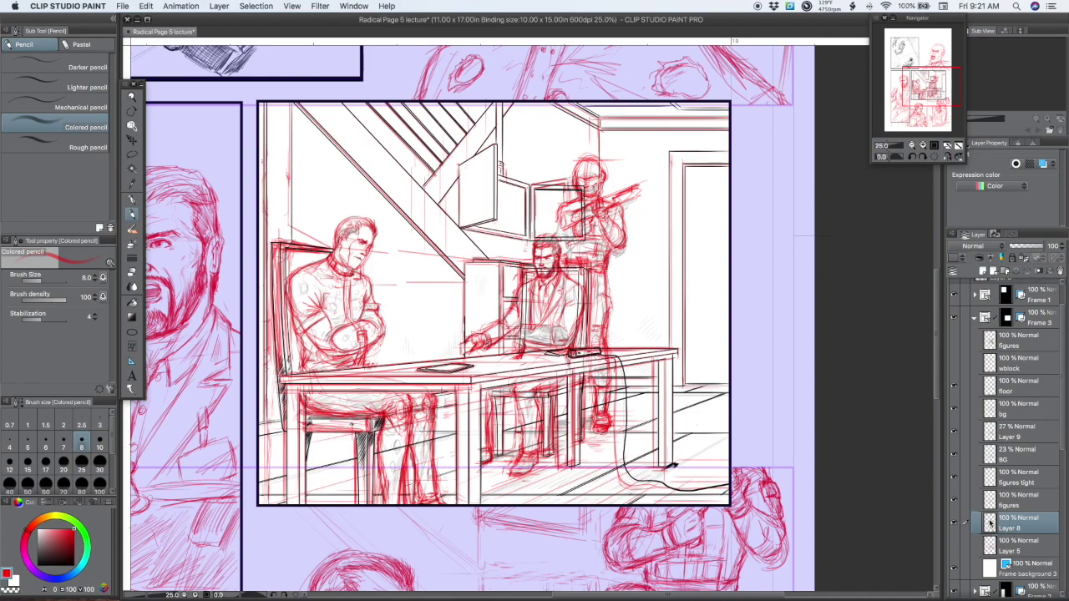
click(1024, 247)
drag(1026, 253, 1017, 250)
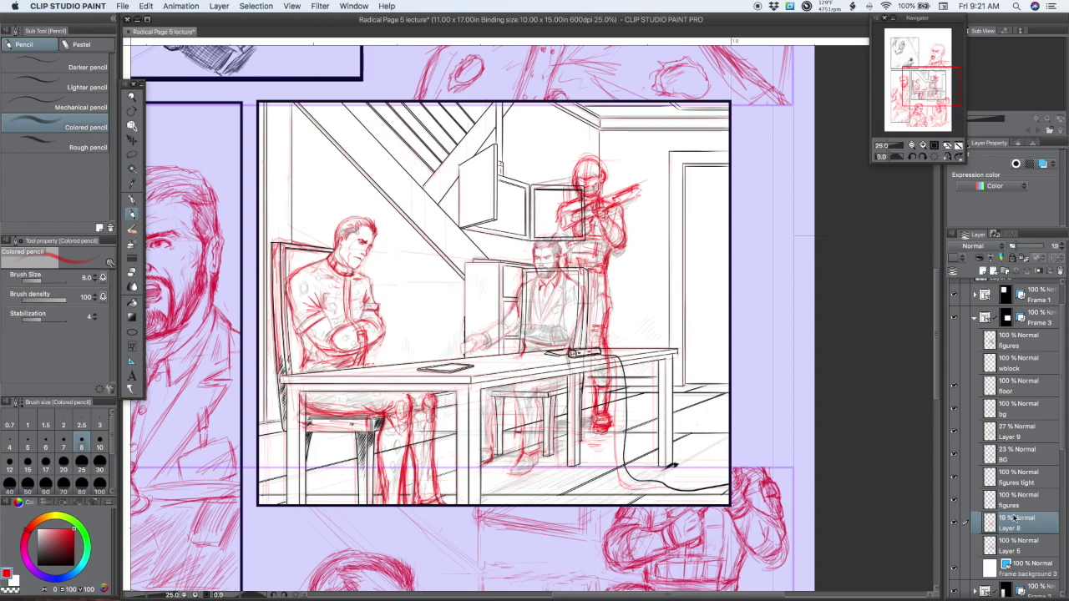
click(1009, 546)
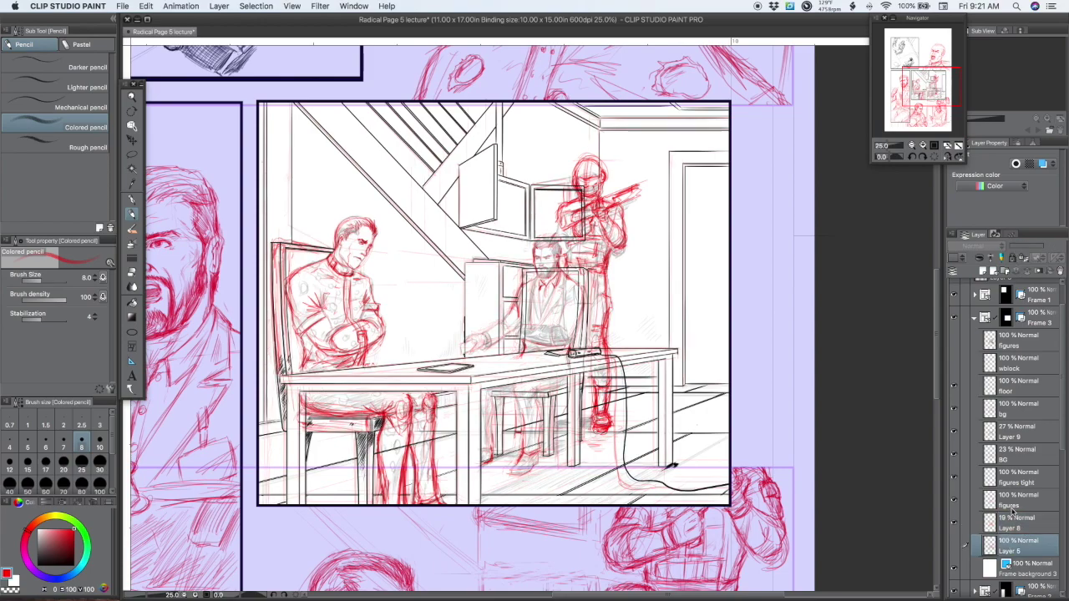
click(1012, 519)
click(1016, 456)
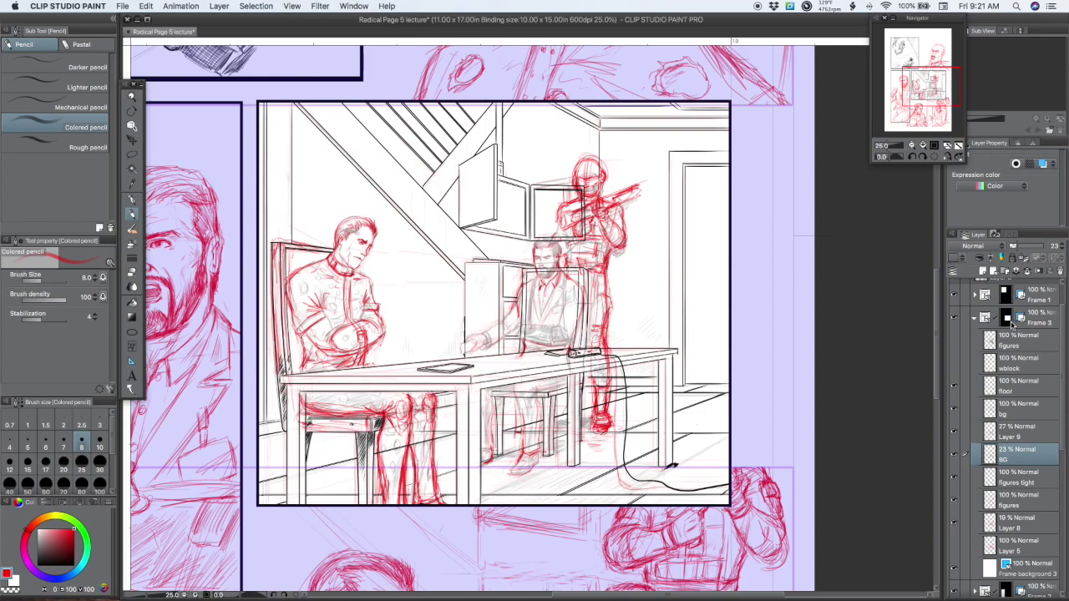
- Toggle figures tight for comparison, and hide Layer 8 and the rough figures layer in Frame 3
click(955, 477)
click(955, 477)
click(955, 523)
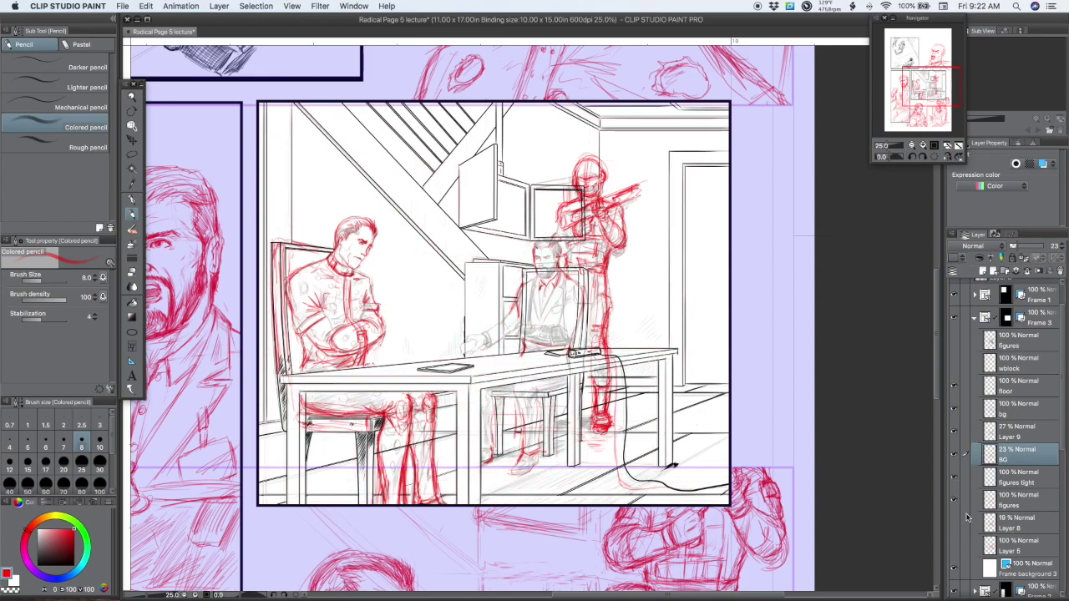
click(955, 502)
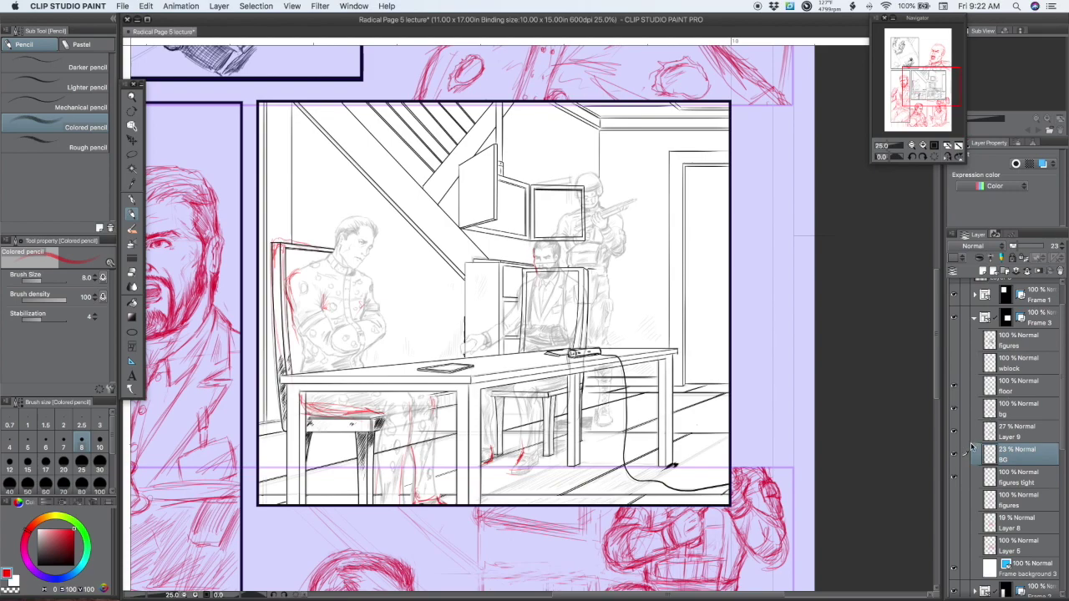
- Compare Frame 3's inked background with its tight pencils by toggling the bg layer and Layer 9
click(957, 412)
click(957, 413)
click(957, 413)
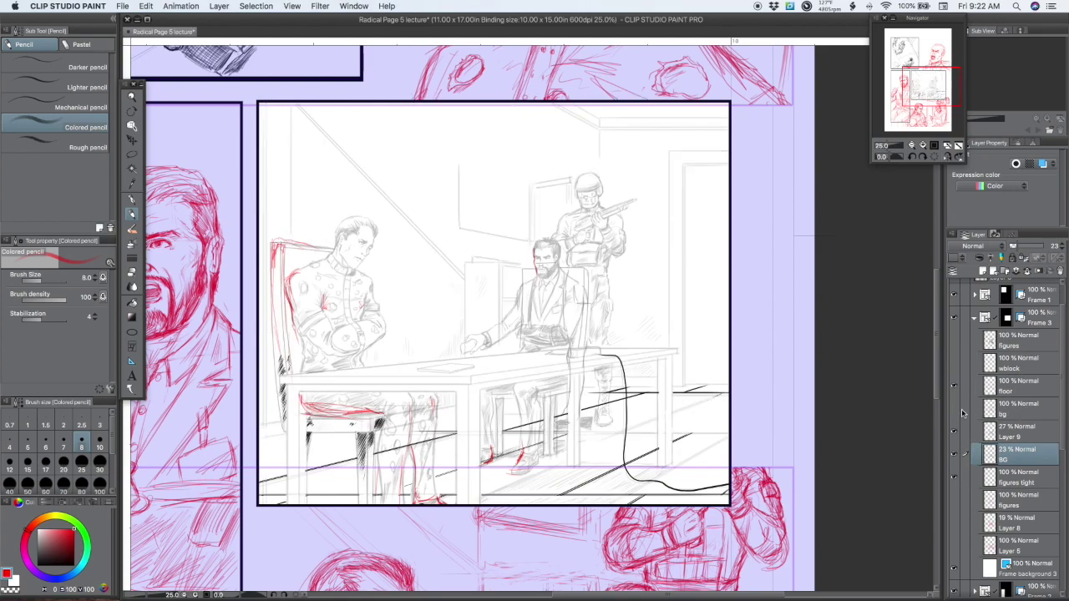
click(955, 413)
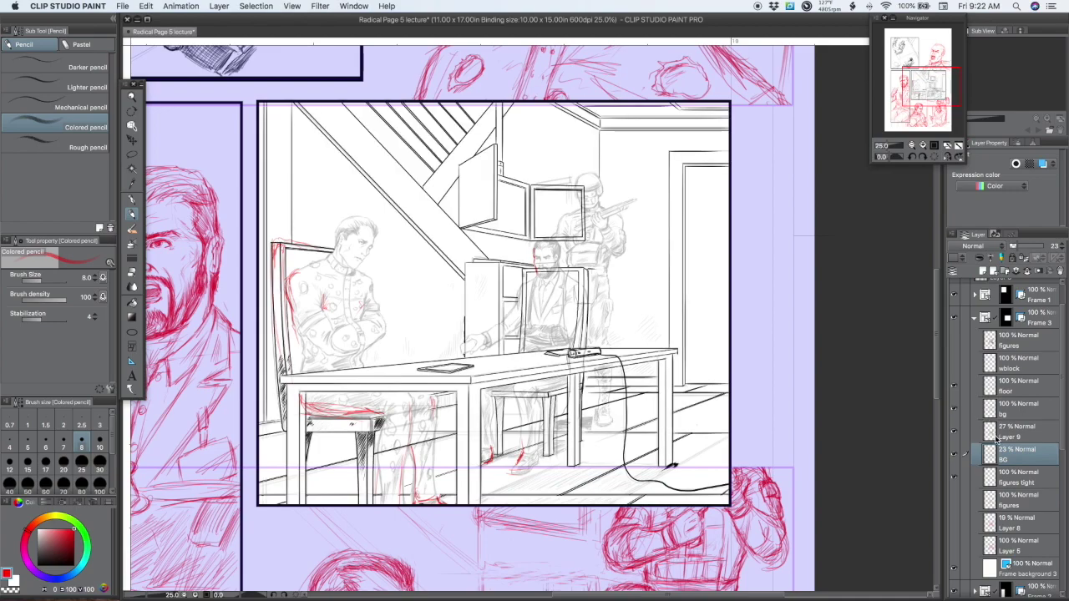
click(1003, 434)
click(954, 433)
click(954, 433)
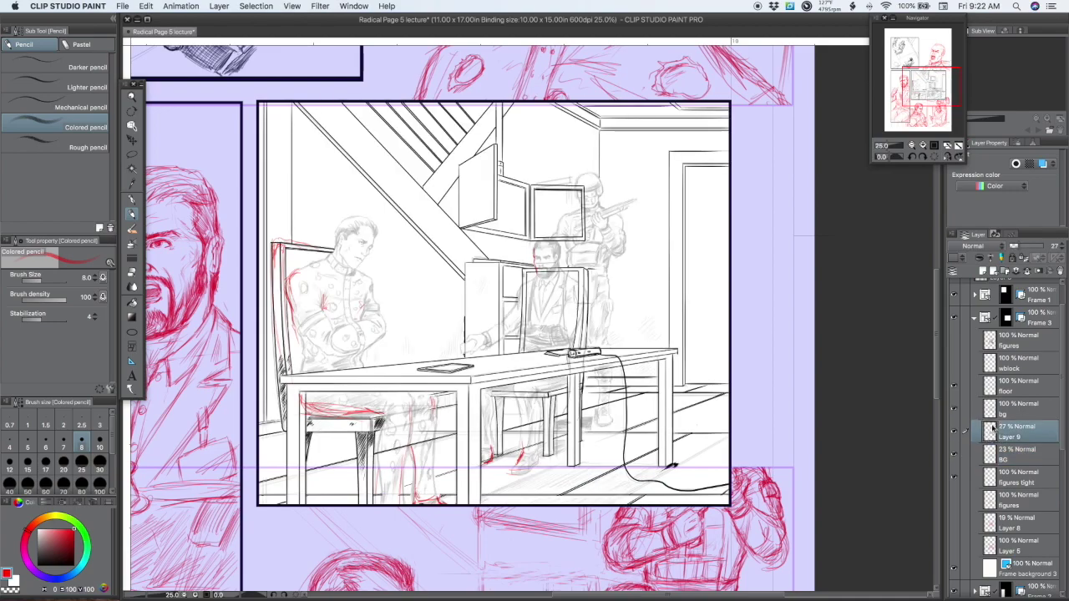
- Restore Layer 9 to 100% opacity and show the wblock and inked figures layers in Frame 3
drag(1028, 248, 1041, 250)
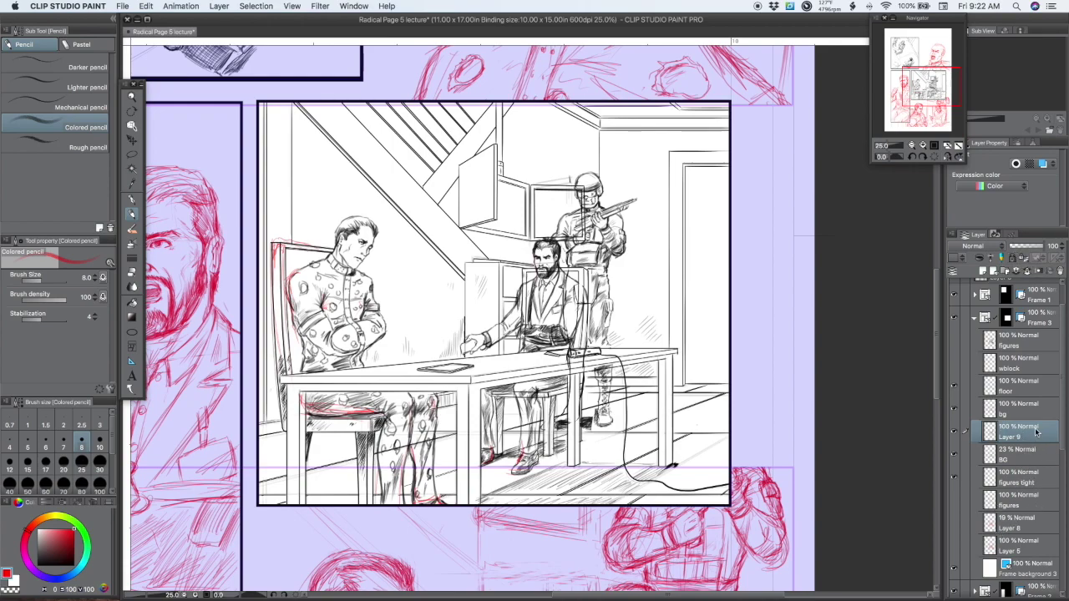
click(957, 366)
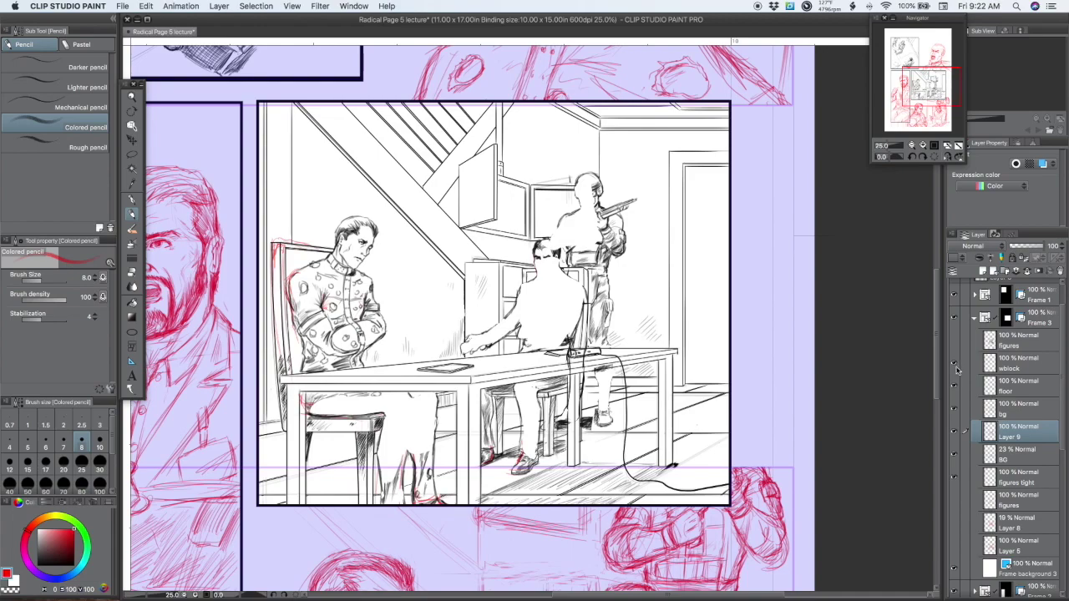
click(957, 365)
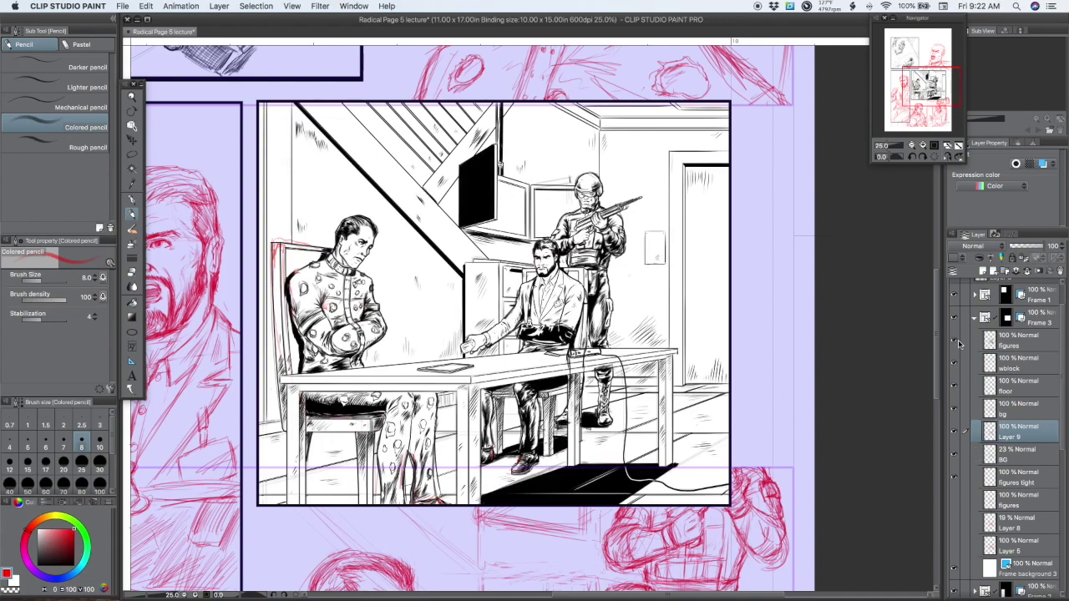
- Move the wblock layer directly below Layer 9, and toggle wblock, Layer 9 and BG to compare their content
click(954, 366)
click(954, 366)
mouse_move(994, 364)
mouse_down()
mouse_move(991, 484)
mouse_move(990, 378)
mouse_move(1001, 413)
mouse_move(990, 438)
mouse_up()
click(954, 410)
click(954, 409)
click(955, 455)
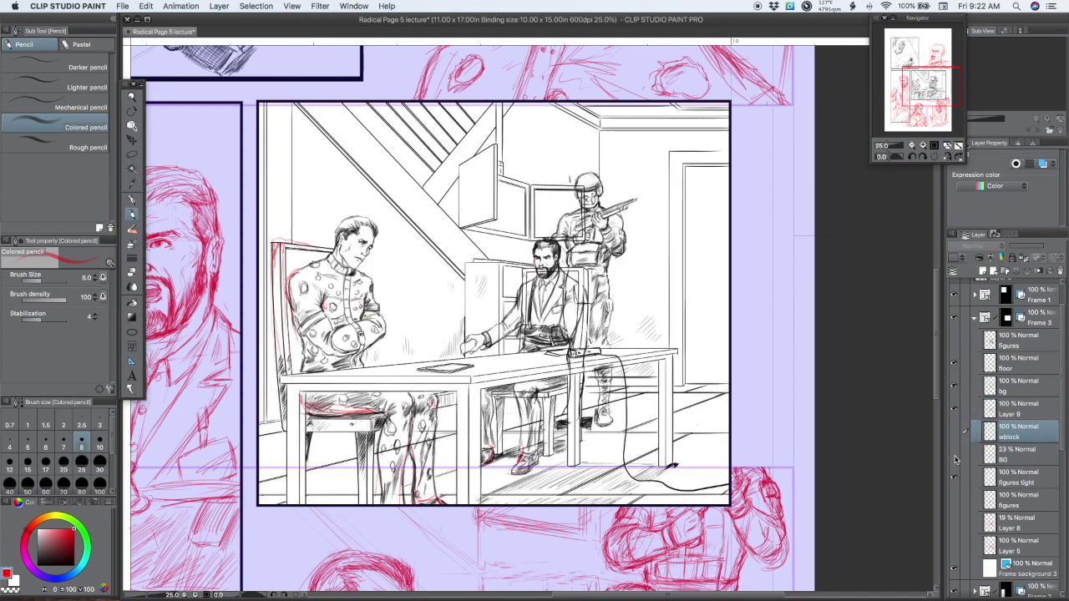
click(955, 456)
- Toggle Frame 3's floor and Layer 9 layers for comparison, and show the wblock layer beneath the figures
click(956, 366)
click(956, 366)
click(954, 410)
click(954, 409)
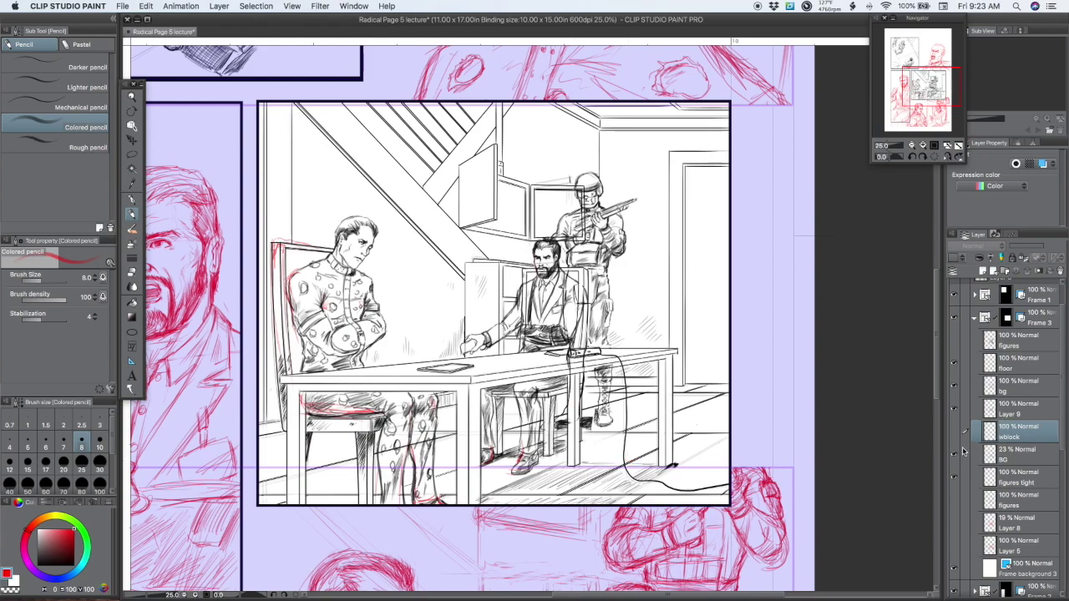
click(955, 409)
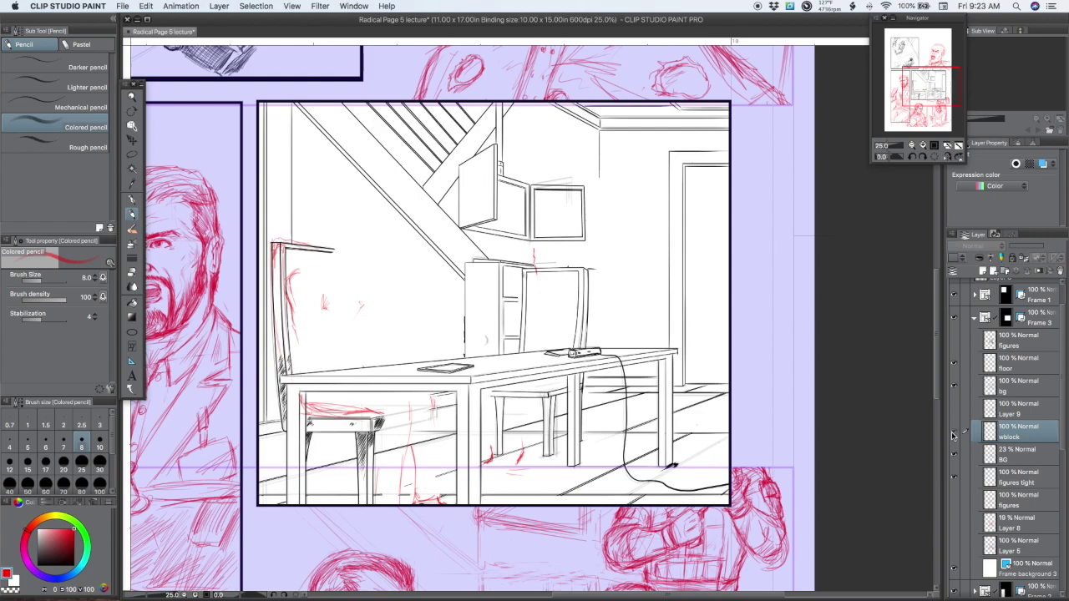
click(955, 409)
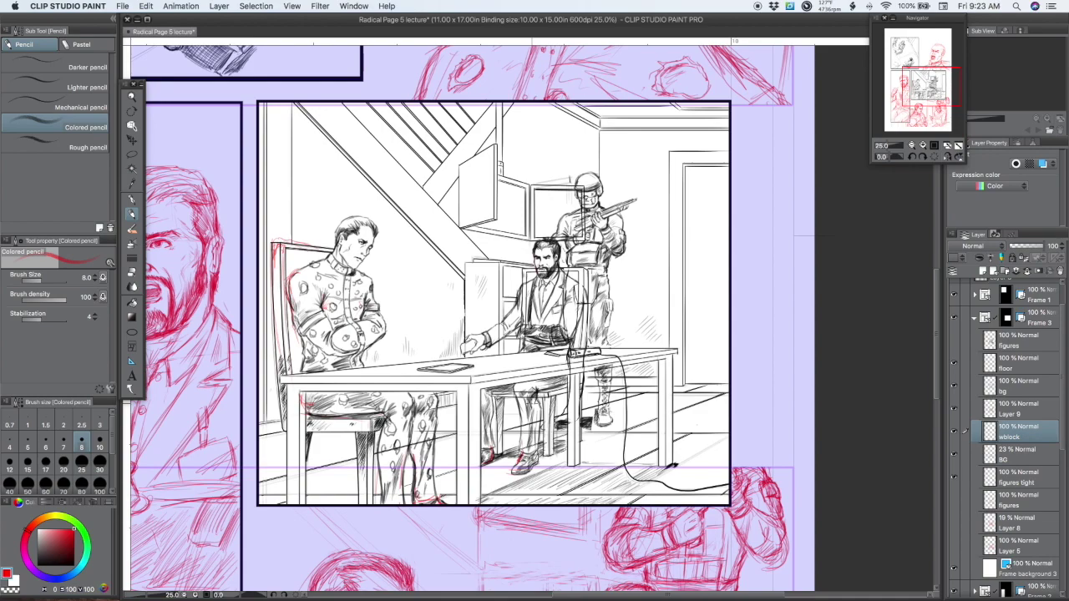
- Show the rough Layer 8 and Layer 5 in Frame 3, and fade Layer 5 to 18% opacity
click(955, 525)
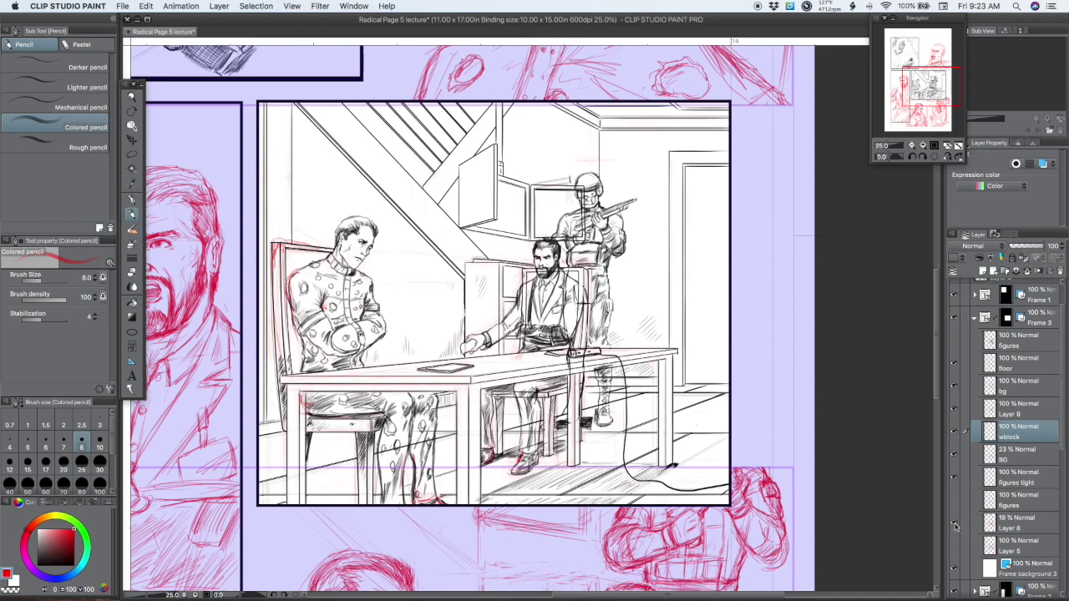
click(955, 547)
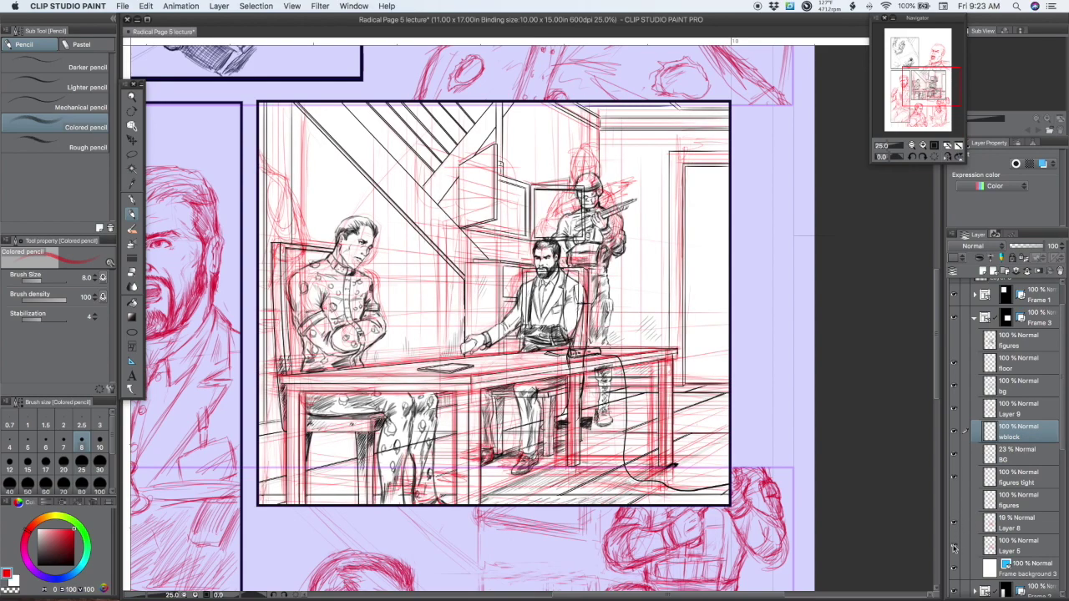
click(991, 547)
click(1020, 247)
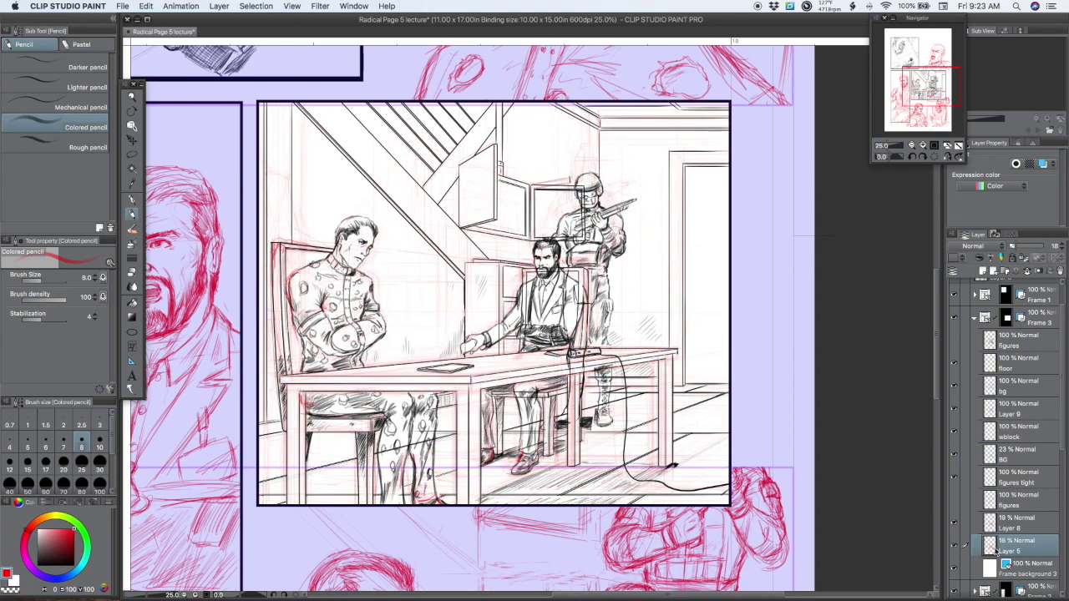
- Compare the pencil stages over the faded roughs by toggling BG, Layer 9, bg and the rough figures layer
click(954, 456)
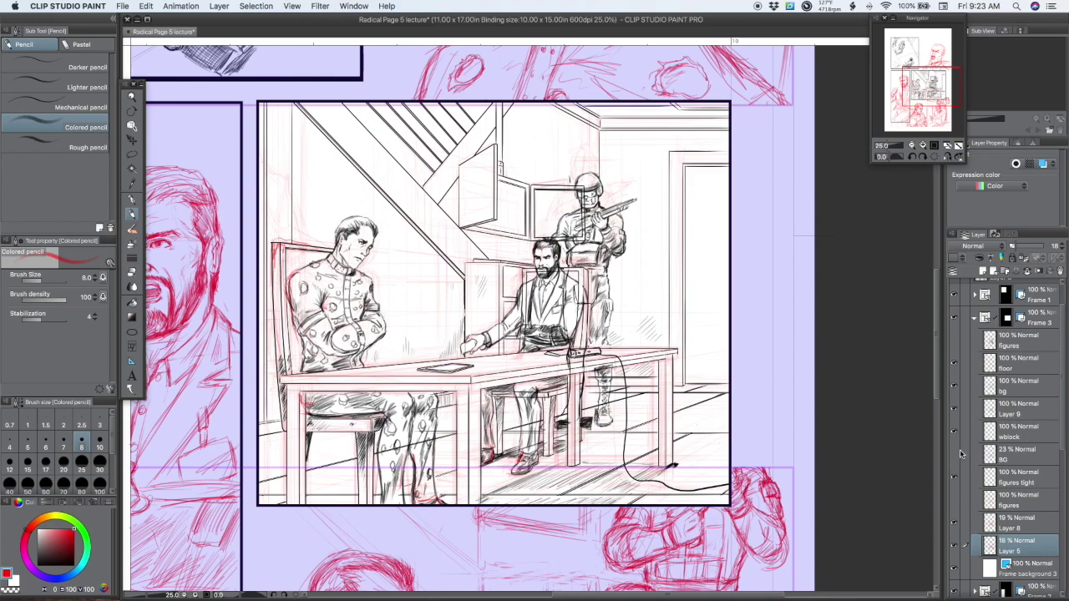
click(955, 409)
click(955, 409)
click(955, 388)
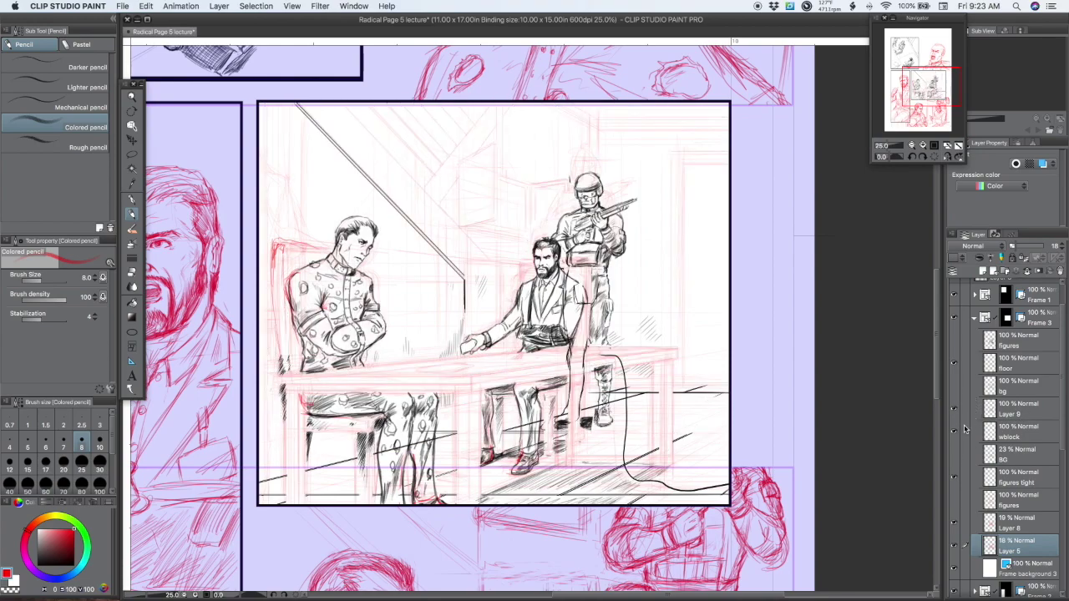
click(954, 500)
click(954, 501)
click(955, 455)
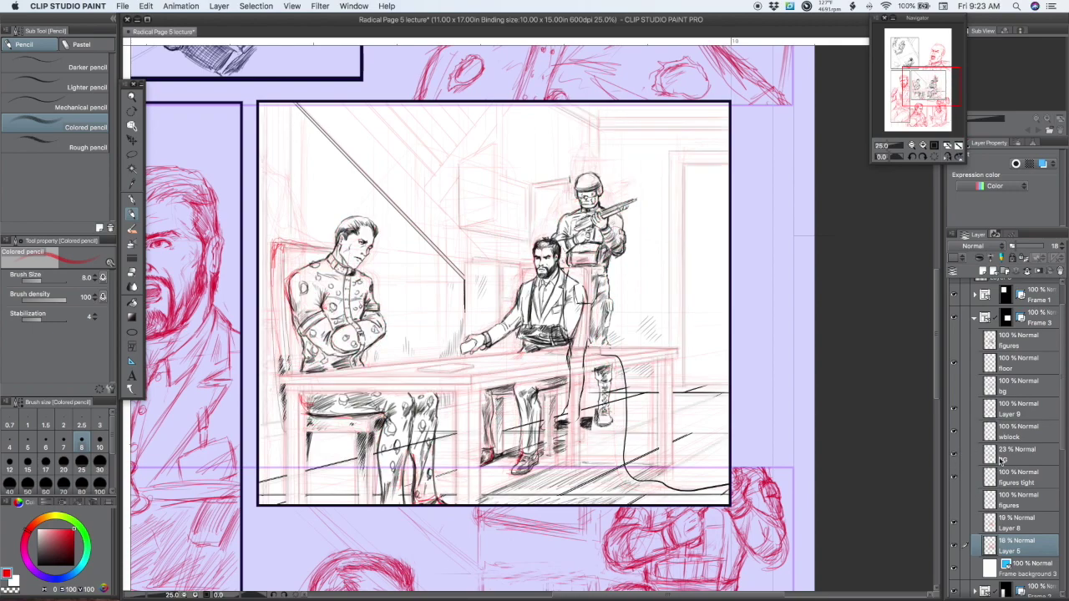
click(955, 502)
click(955, 502)
click(956, 387)
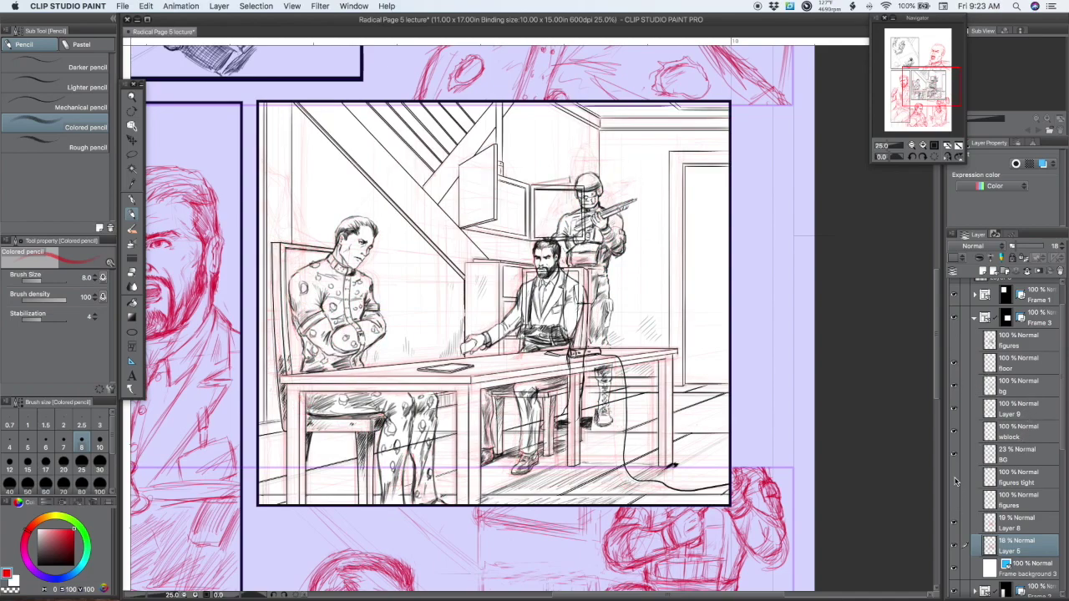
- Hide the figures tight, Layer 8 and Layer 5 layers in Frame 3
click(956, 480)
click(956, 480)
click(956, 524)
click(956, 547)
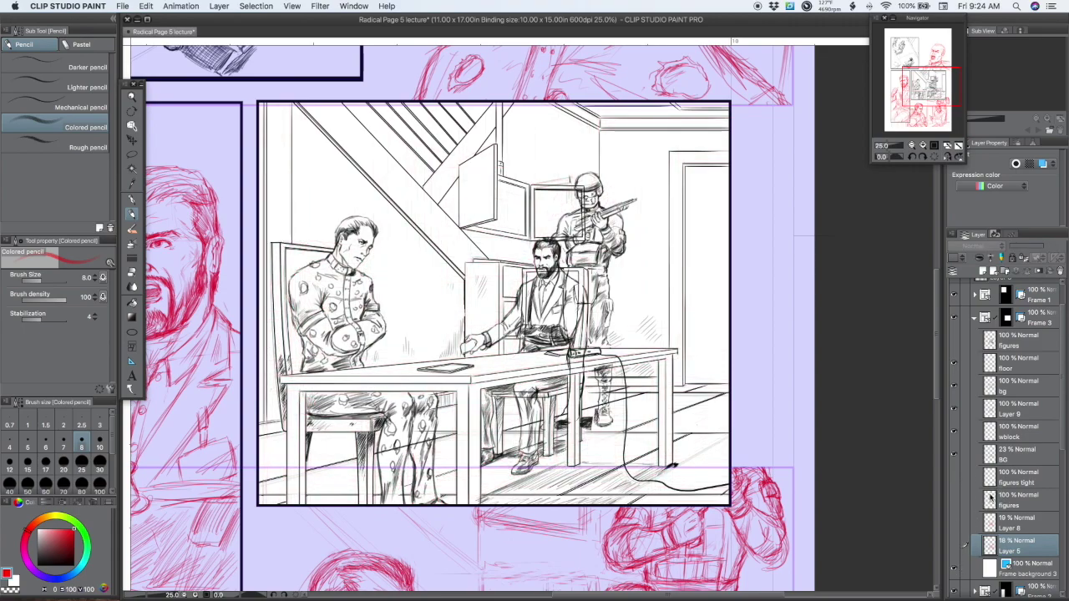
- Check what Frame 3's floor, wblock and Layer 9 layers each contain by toggling their visibility
click(1015, 391)
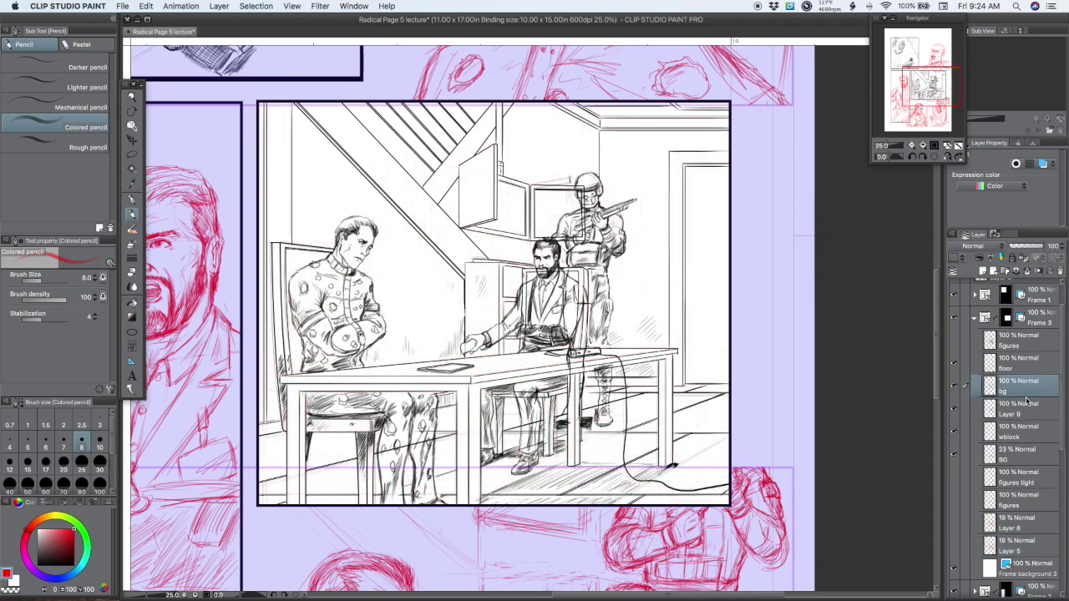
click(956, 365)
click(956, 366)
click(955, 433)
click(956, 433)
click(955, 411)
click(955, 411)
- Add a new raster layer directly above wblock in Frame 3
click(989, 415)
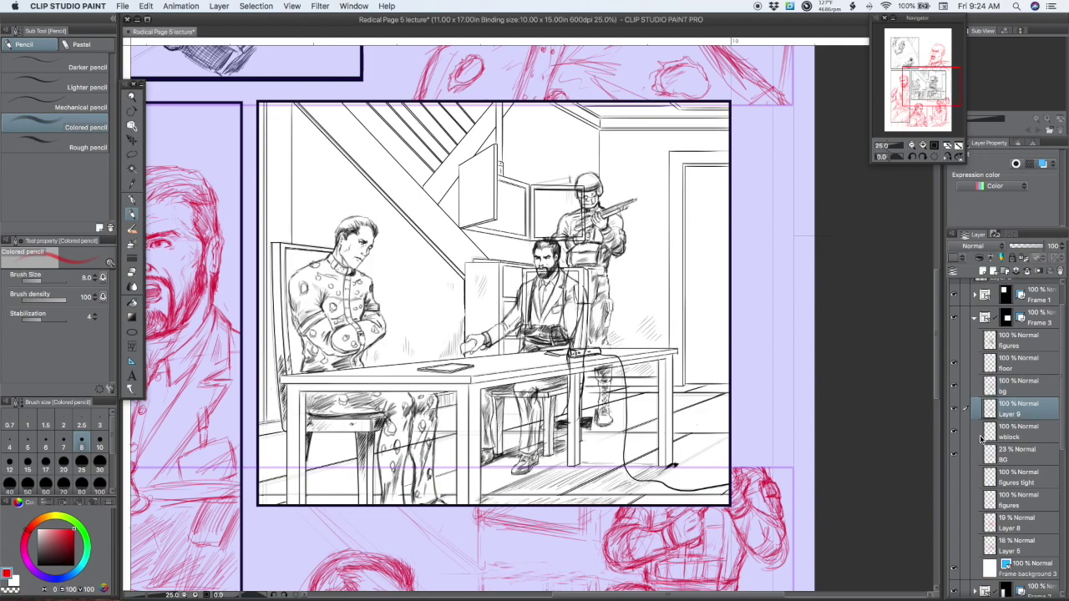
click(991, 431)
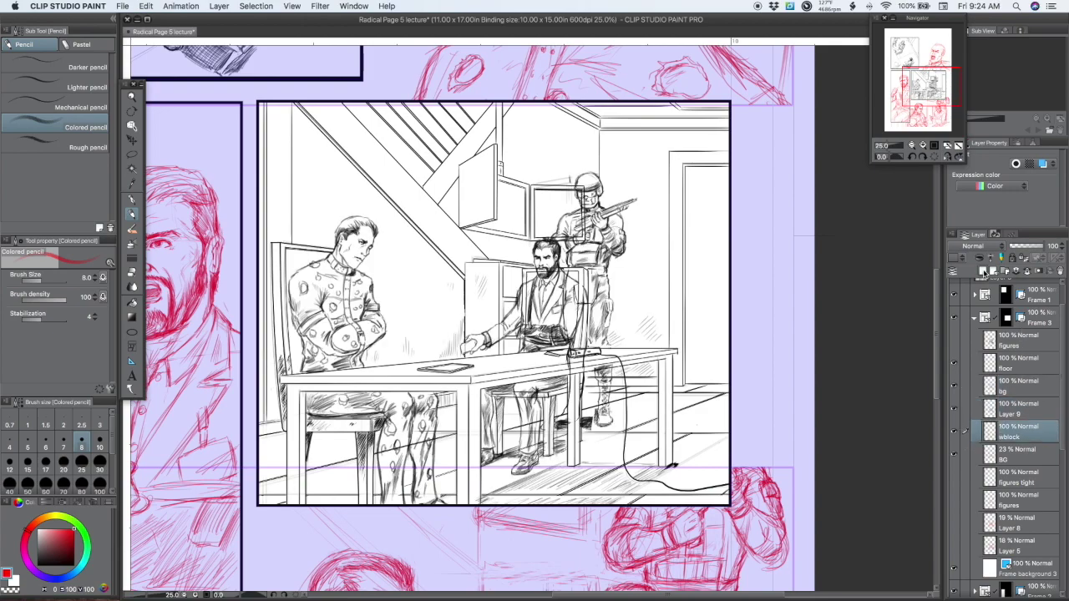
click(982, 273)
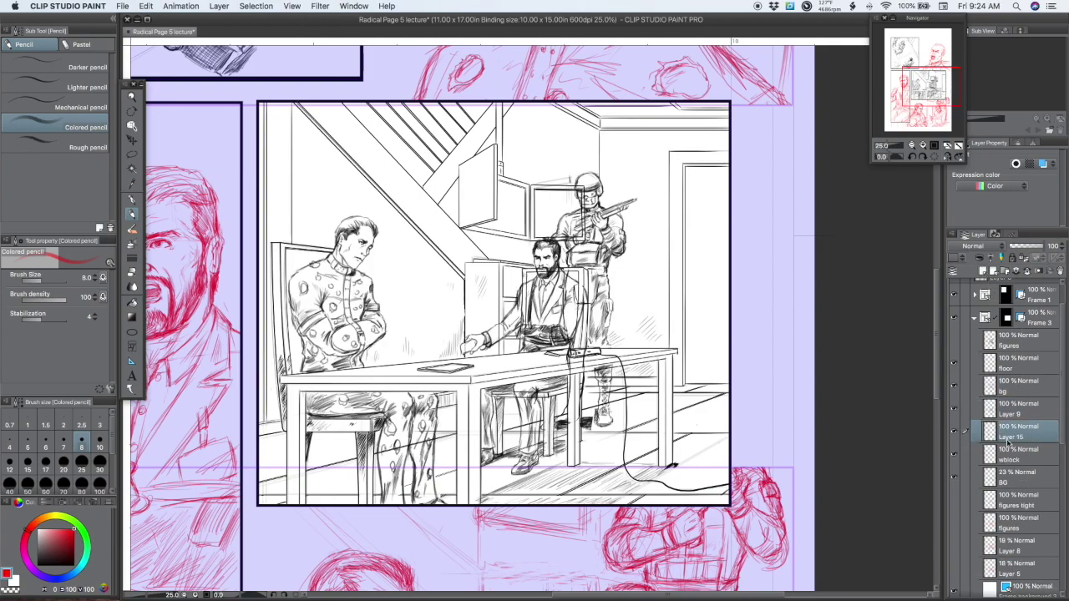
- Draw a Lasso selection around the torso and arm of the seated bearded man
click(131, 154)
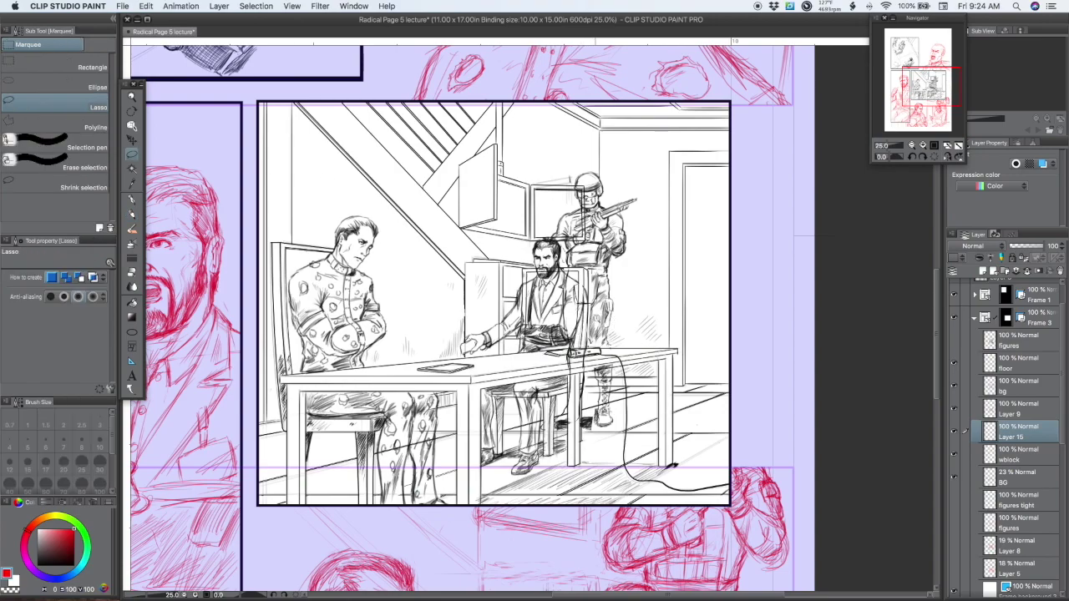
scroll(596, 317, up, 4)
mouse_move(571, 272)
mouse_down()
mouse_move(568, 236)
mouse_move(522, 193)
mouse_move(484, 169)
mouse_move(450, 187)
mouse_move(405, 219)
mouse_move(382, 288)
mouse_move(315, 359)
mouse_move(405, 331)
mouse_move(391, 367)
mouse_move(405, 389)
mouse_up()
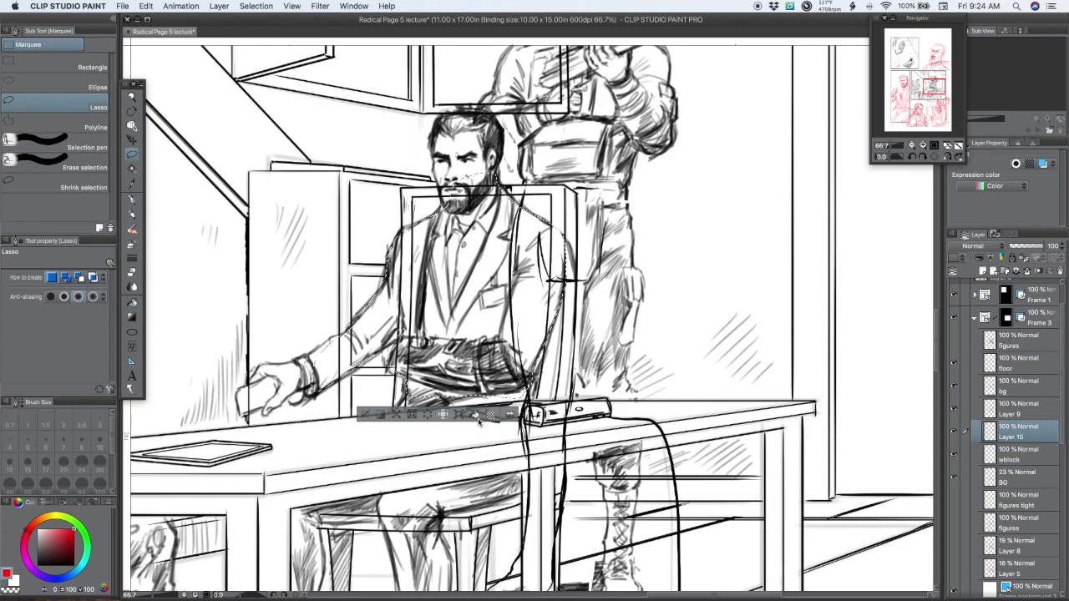
key(x)
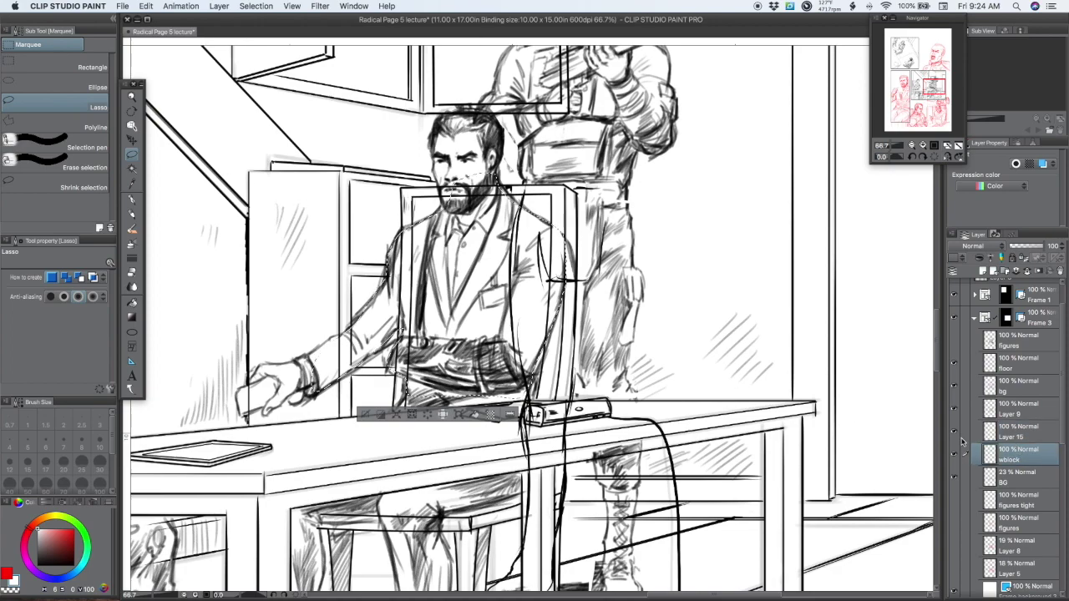
- Rename the new layer above wblock as Blck
double_click(1013, 436)
text(B)
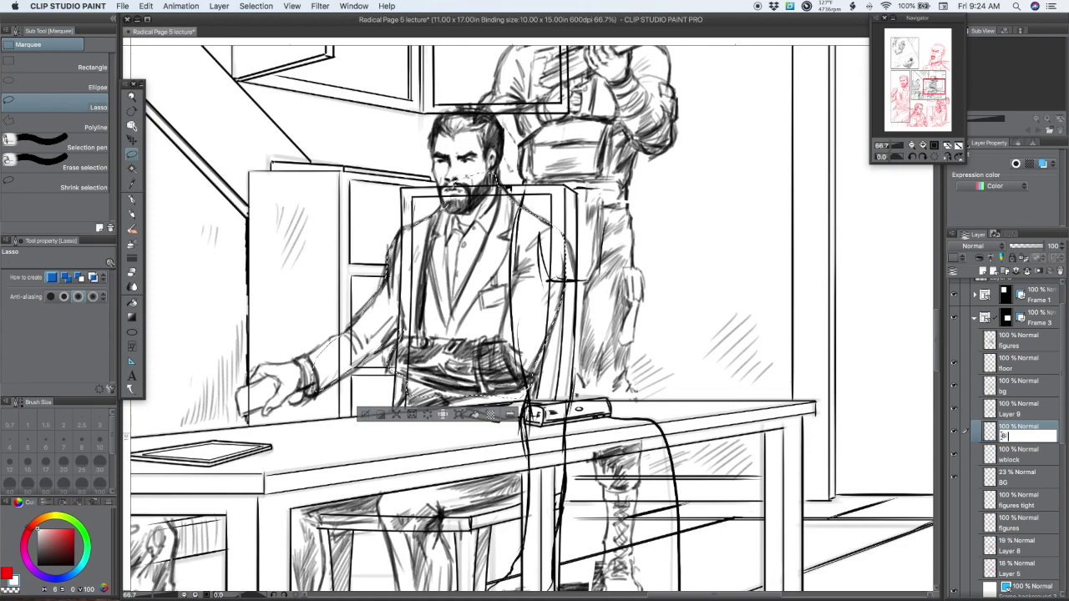
text(lck)
key(Return)
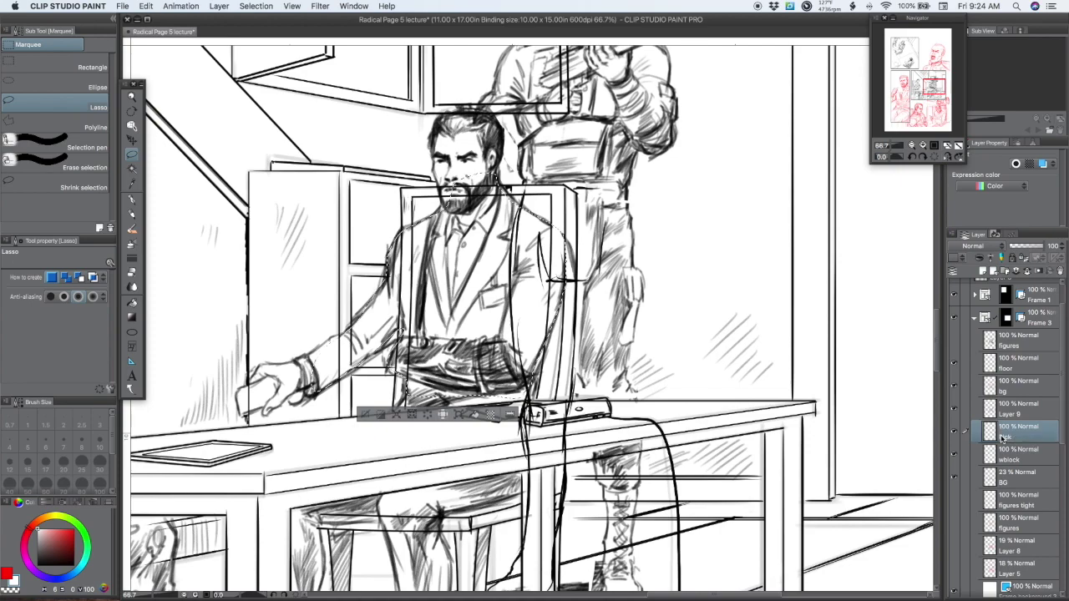
- Identify the contents of the floor, bg and Layer 9 layers by toggling each one off and on
click(953, 365)
click(953, 365)
click(955, 387)
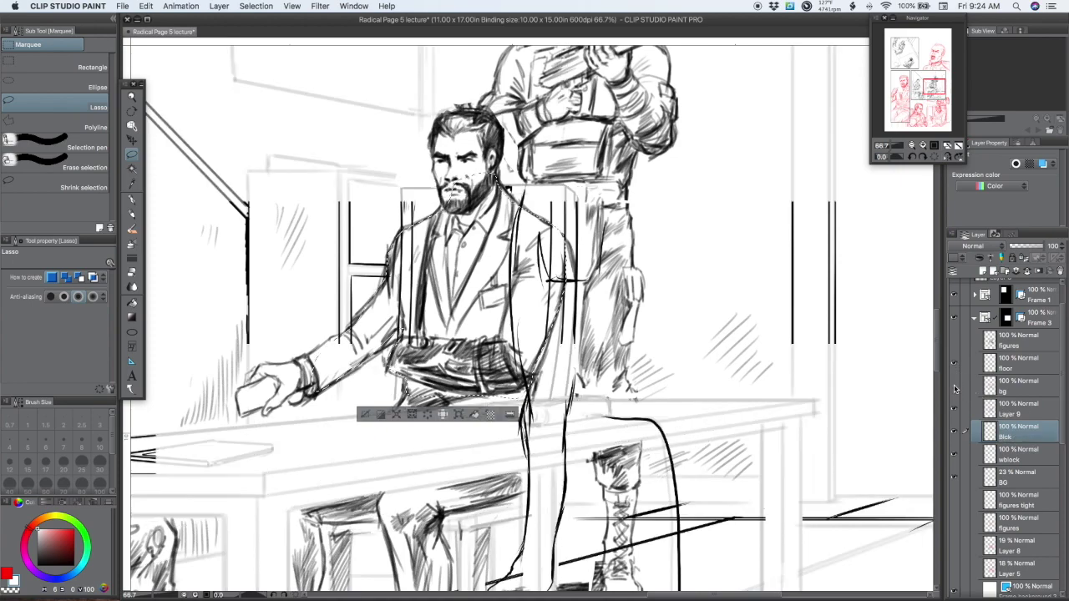
click(954, 387)
click(954, 410)
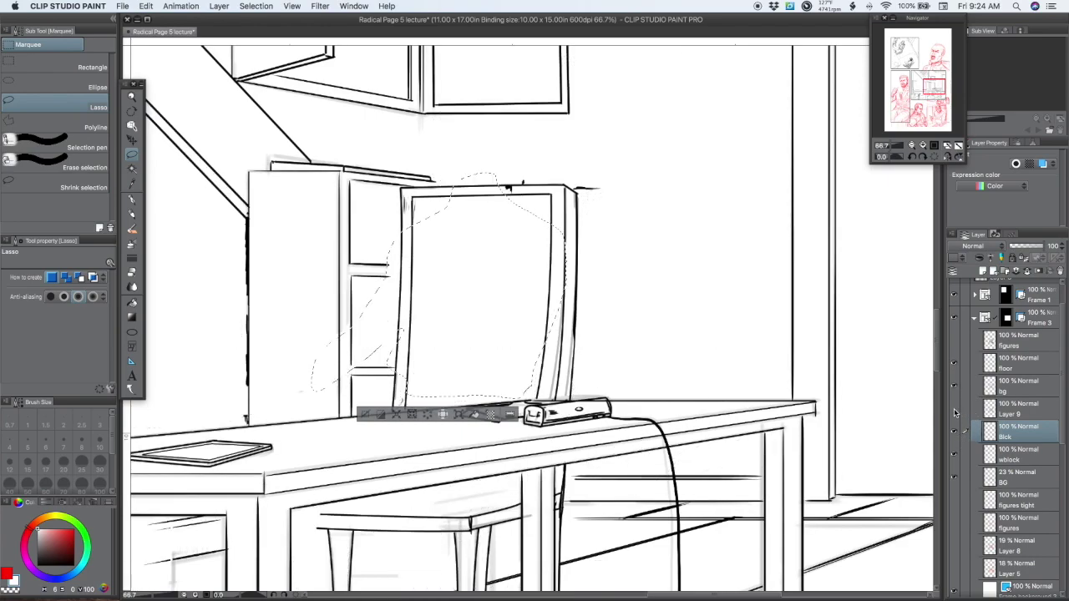
click(954, 409)
- Rename Layer 9 as Figures
double_click(1010, 413)
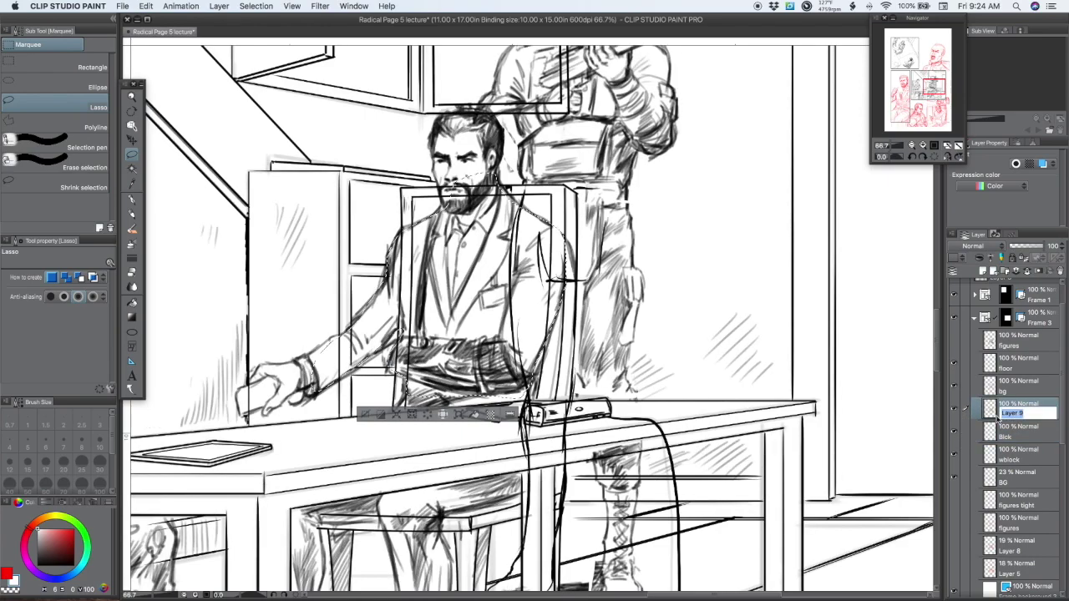
text(Figures)
key(Return)
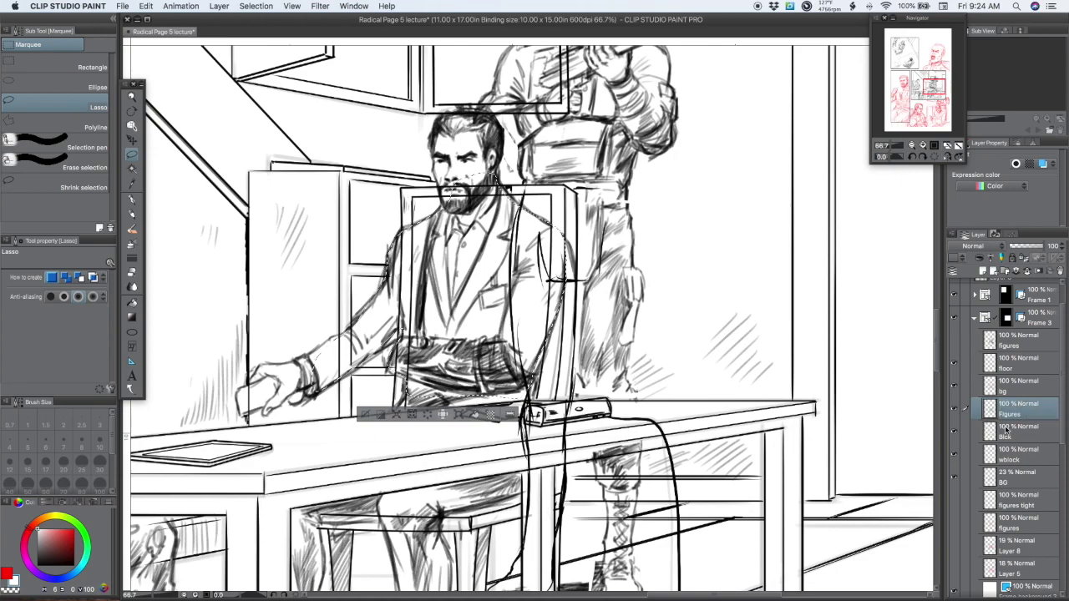
- Move the bg layer below Blck, and toggle the floor and Blck layers to check the stacking
click(989, 387)
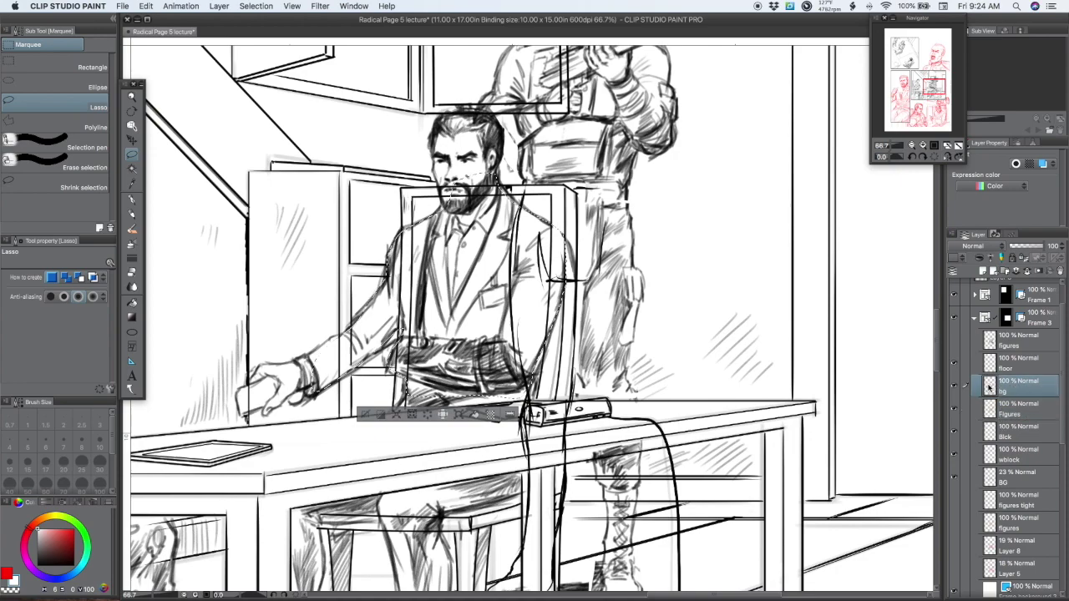
drag(989, 388, 992, 448)
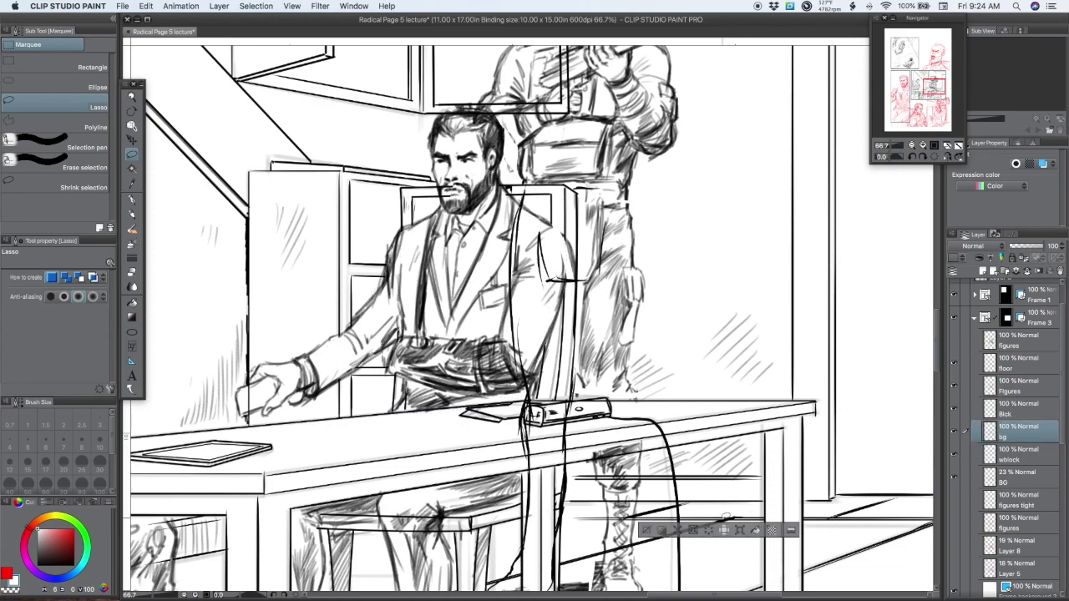
click(954, 365)
click(954, 365)
click(954, 410)
click(954, 410)
- Correct the Blck layer's name to Block
double_click(1014, 415)
click(1006, 413)
text(o)
key(Return)
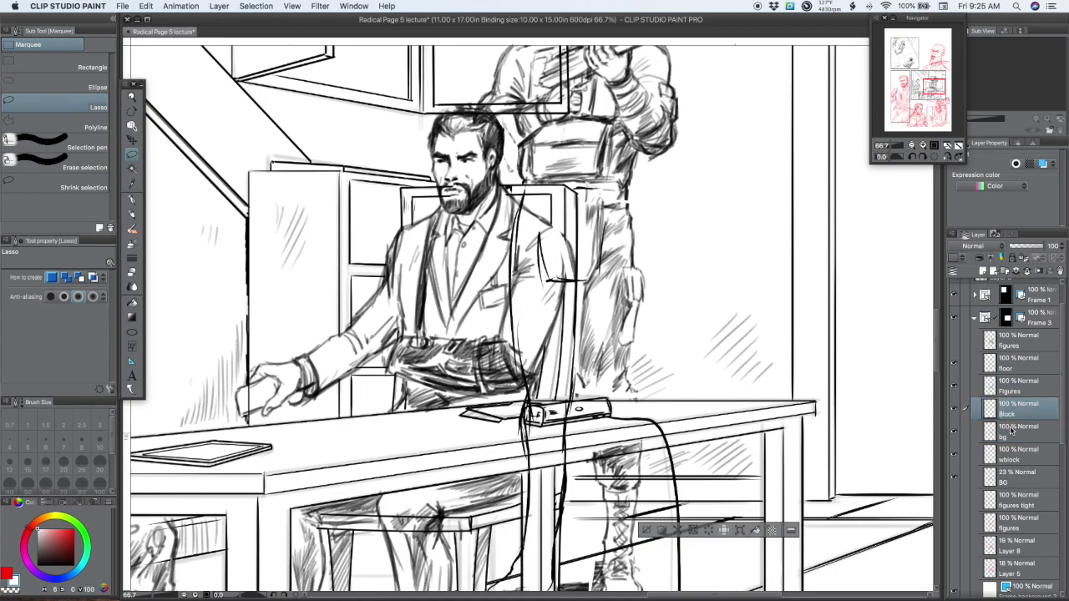
- Toggle the floor, bg and wblock layers to review their content, and look over Frame 3's lower layers
click(955, 368)
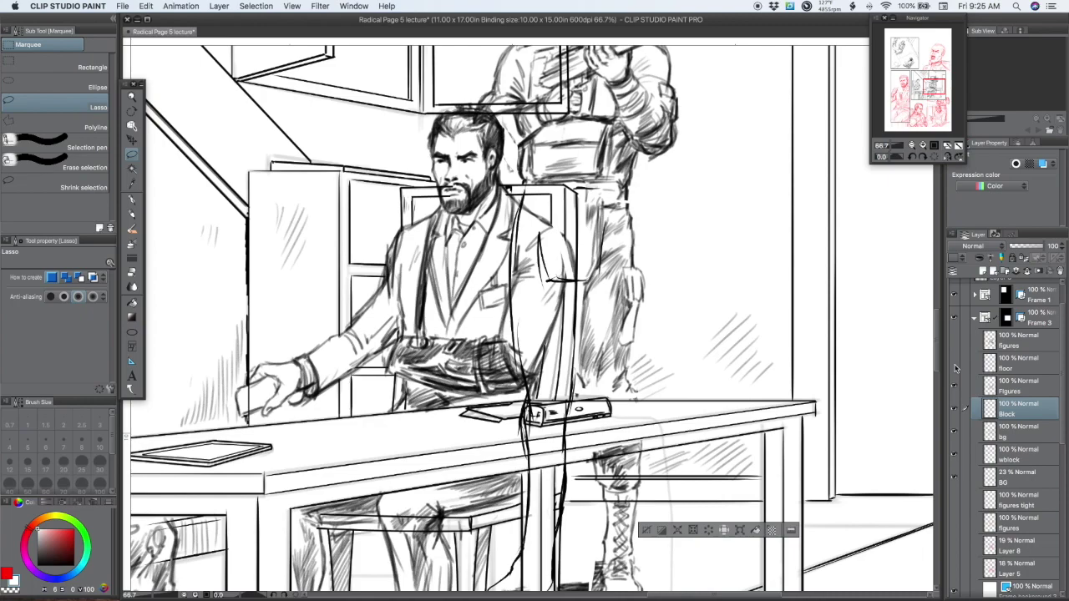
click(956, 368)
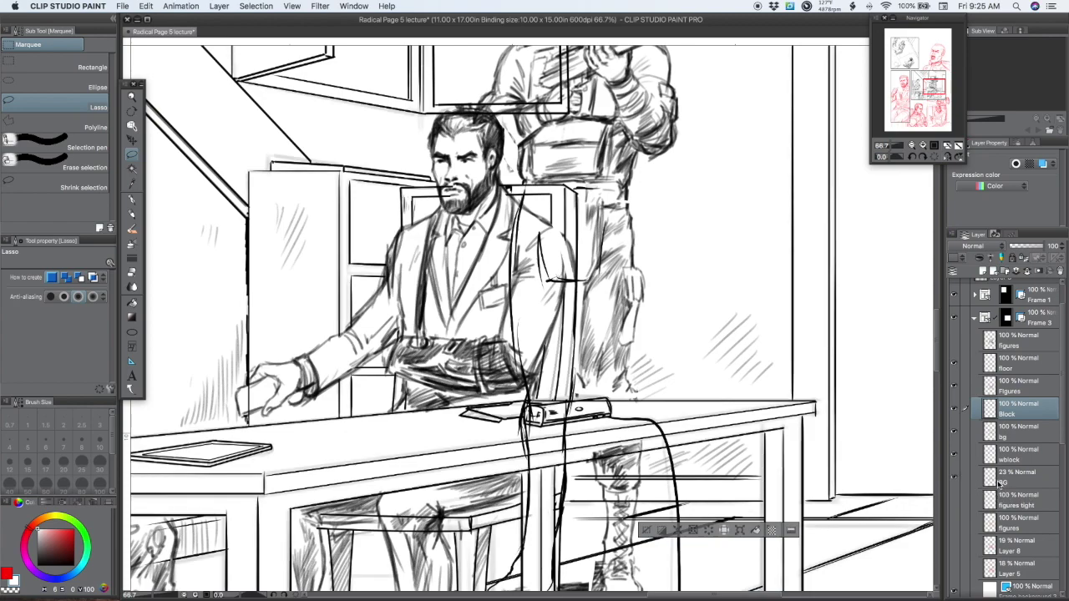
click(957, 434)
click(957, 434)
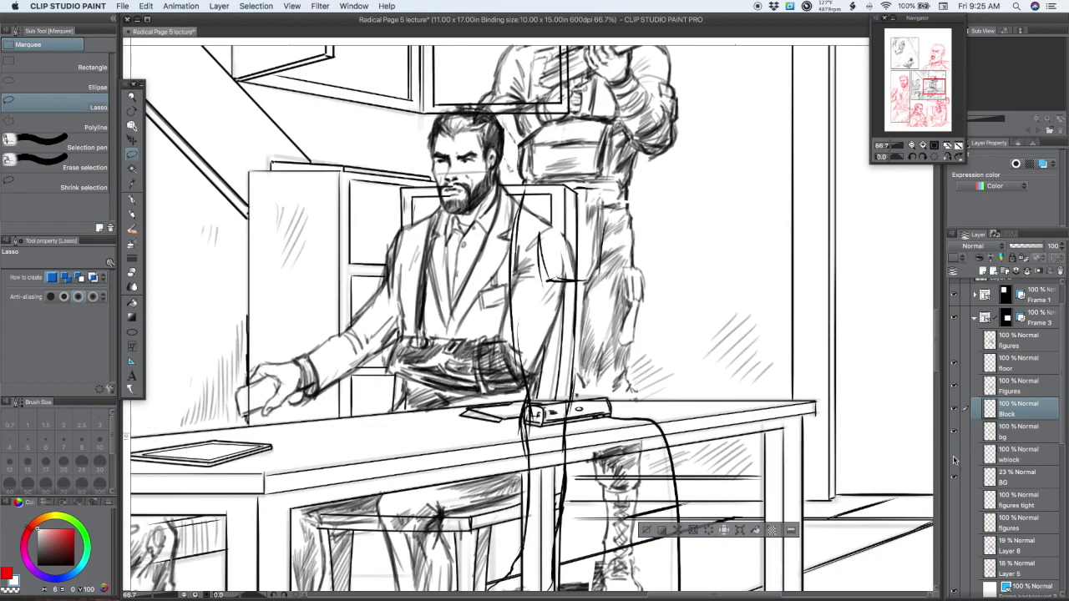
drag(1062, 447, 1062, 473)
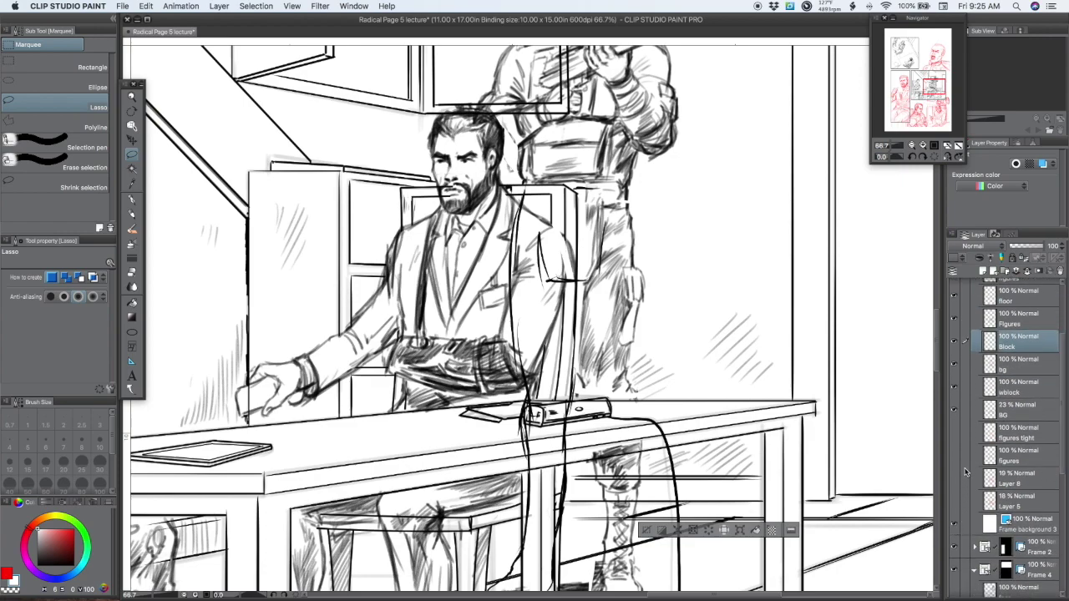
- Hide the faded BG rough and the wblock layer in Frame 3, toggling each to compare
click(957, 411)
click(959, 412)
click(959, 412)
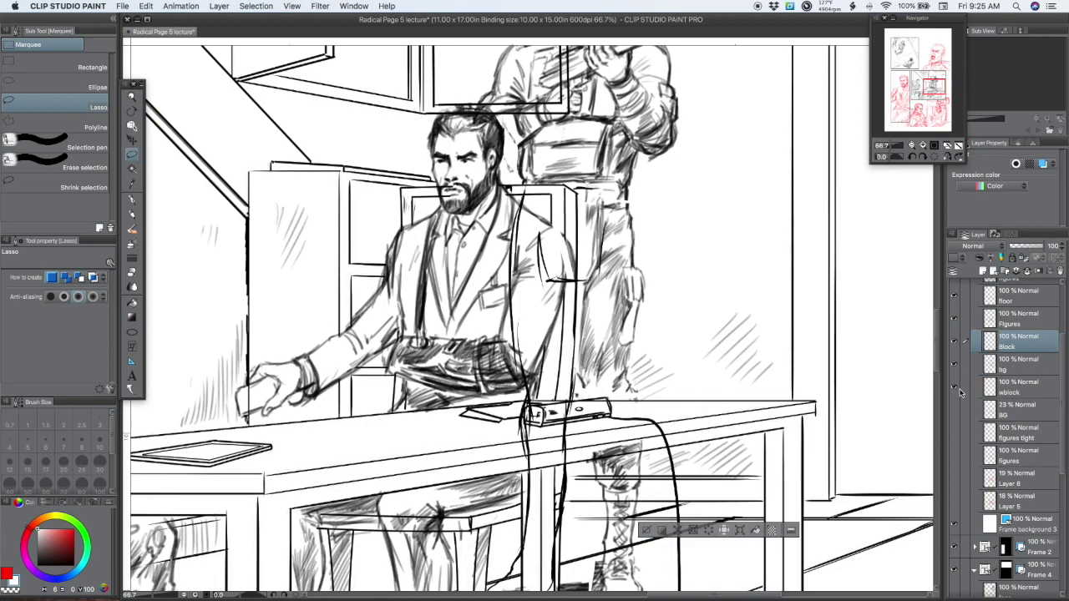
click(959, 393)
click(959, 393)
click(959, 392)
click(959, 392)
- Toggle the bg, Block and penciled Figures layers in Frame 3 to review what each one contributes to the panel
click(954, 364)
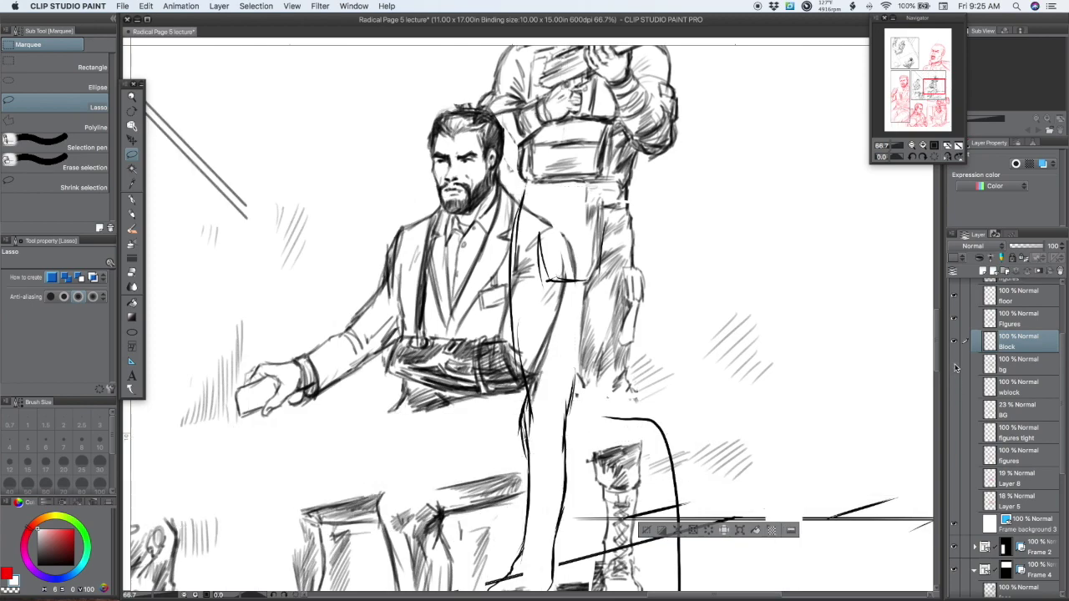
click(955, 365)
click(958, 343)
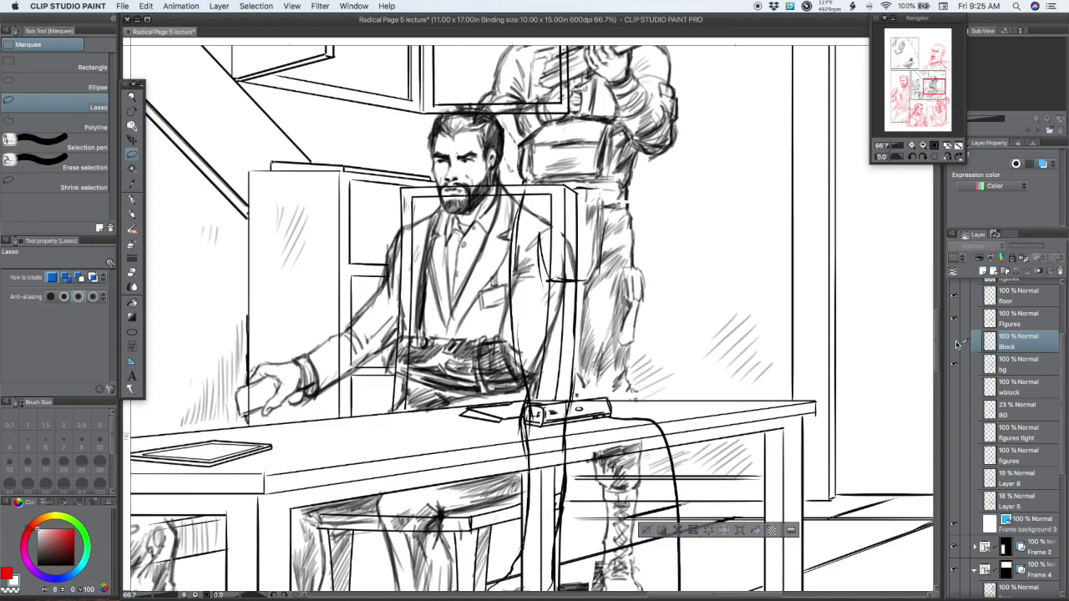
click(958, 343)
click(956, 320)
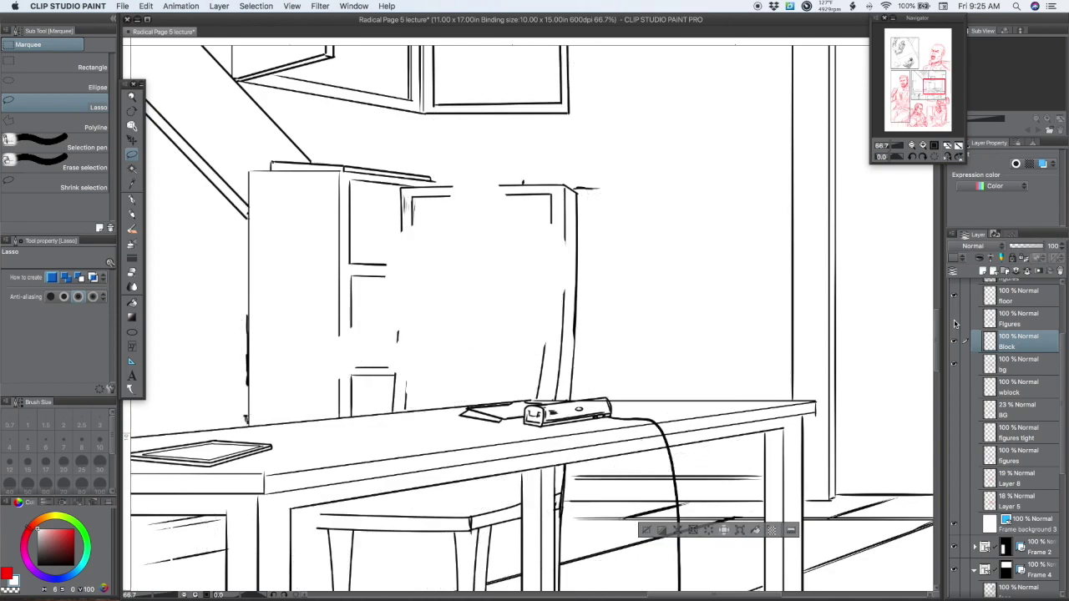
click(956, 322)
click(955, 323)
click(956, 324)
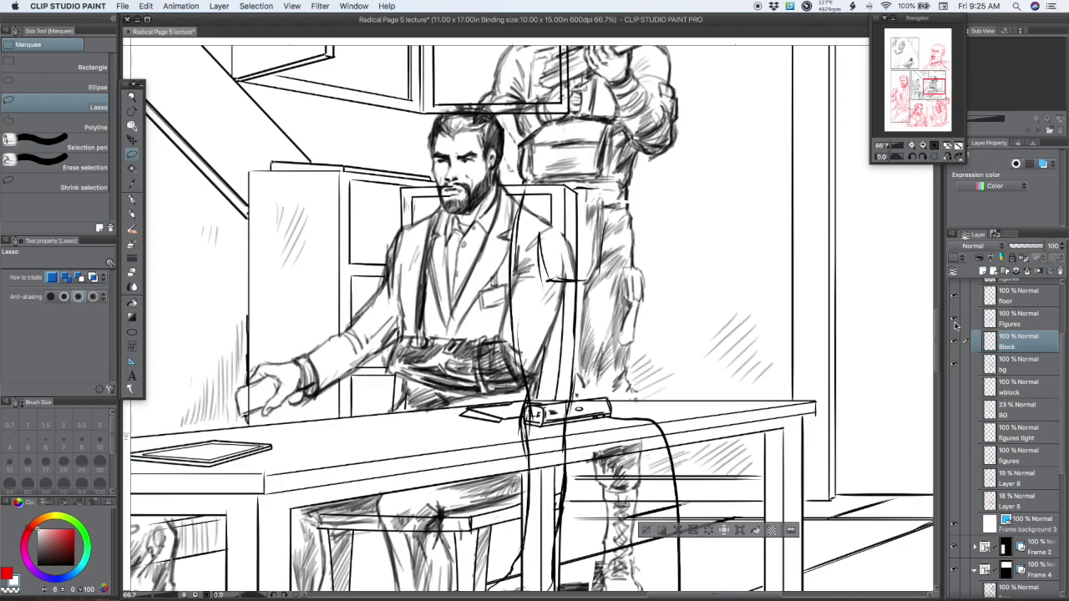
click(956, 324)
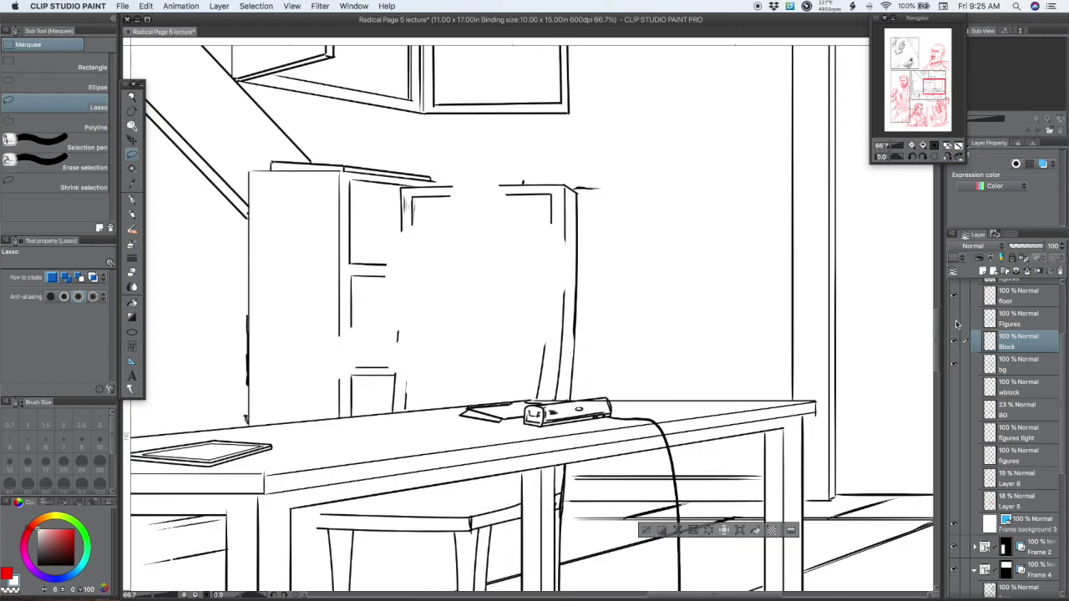
click(955, 323)
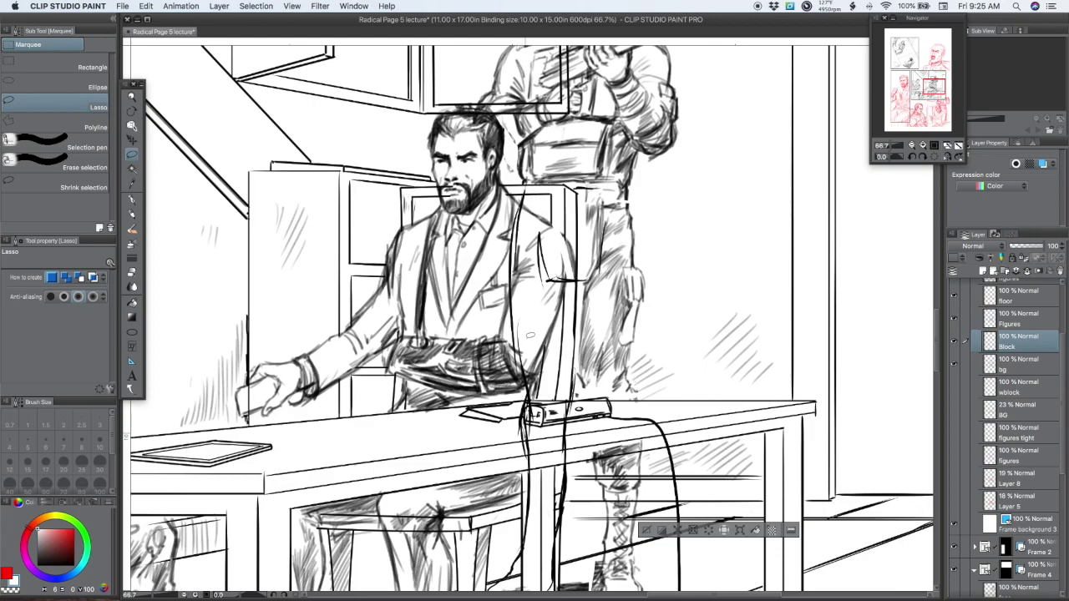
- Show the inked figures layer in Frame 3 and hide the penciled Figures and floor layers, checking the Block layer's effect
scroll(585, 430, down, 2)
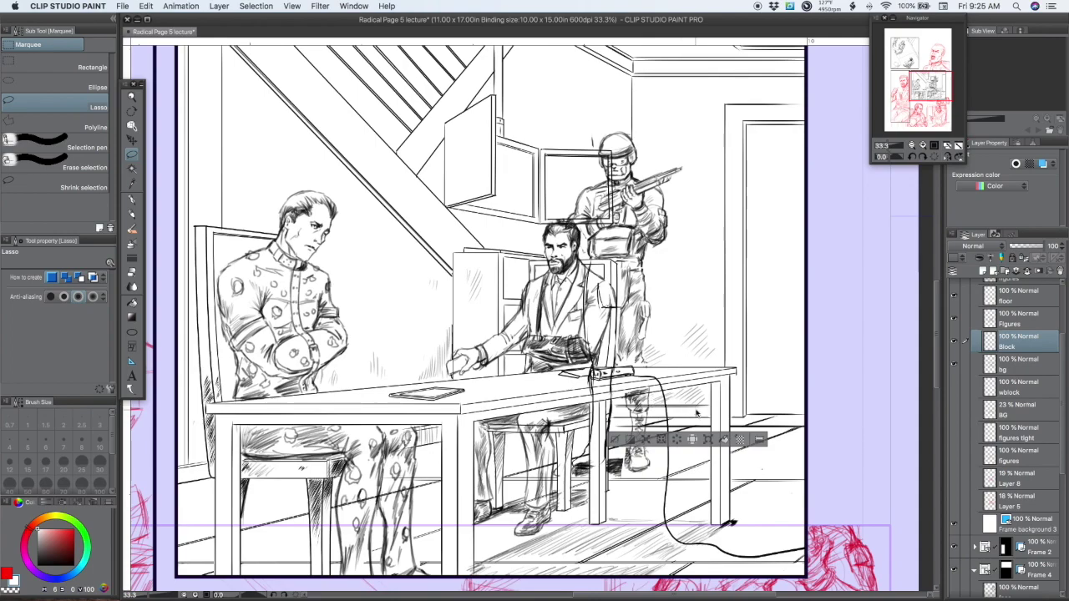
scroll(693, 363, up, 2)
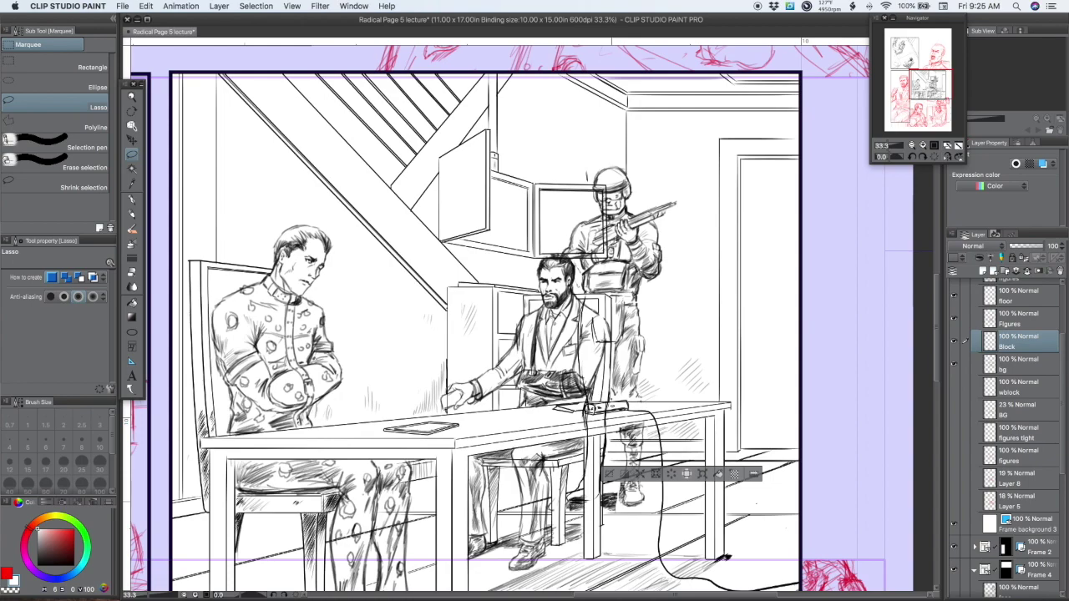
scroll(1019, 346, up, 3)
click(956, 359)
click(956, 359)
click(955, 359)
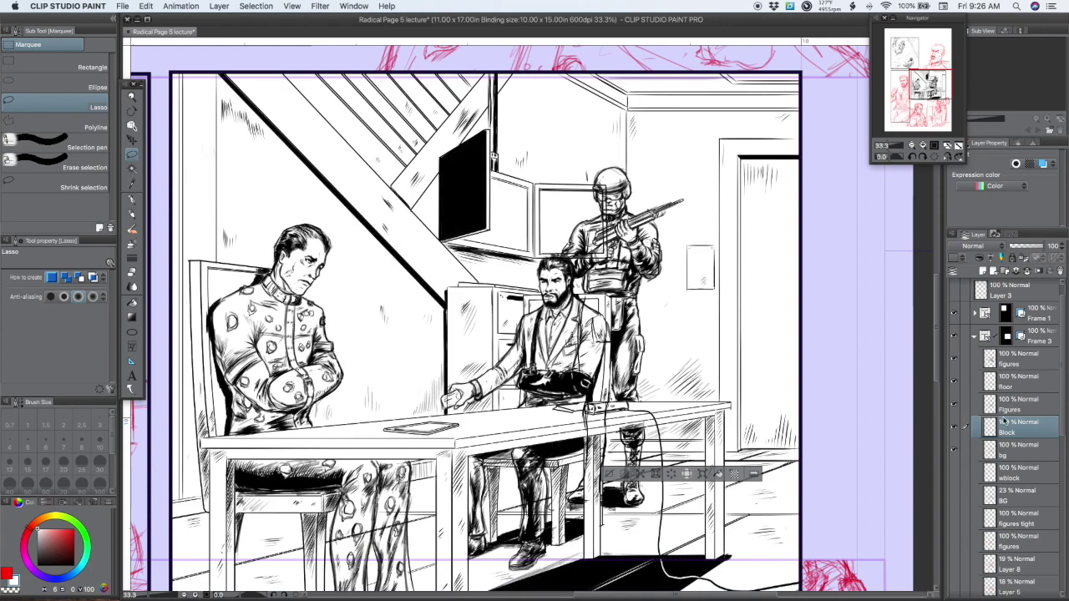
click(955, 427)
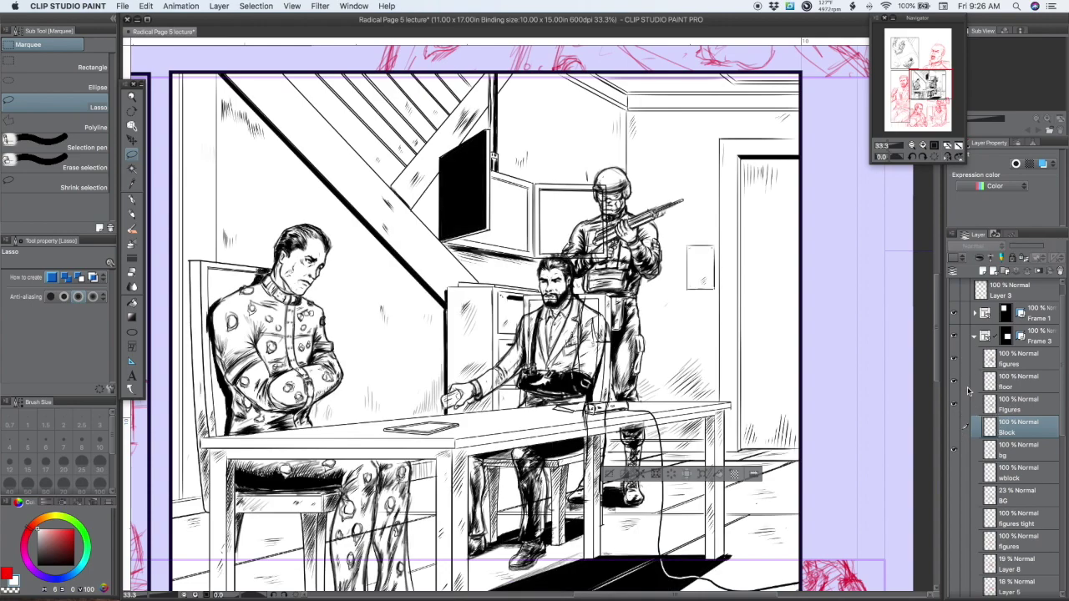
click(955, 405)
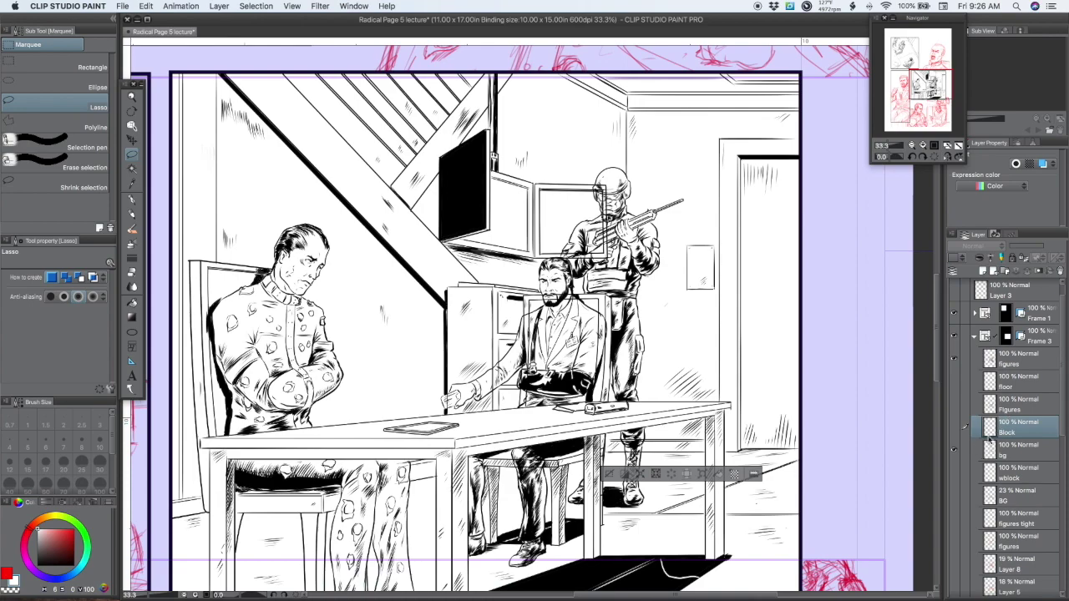
click(954, 427)
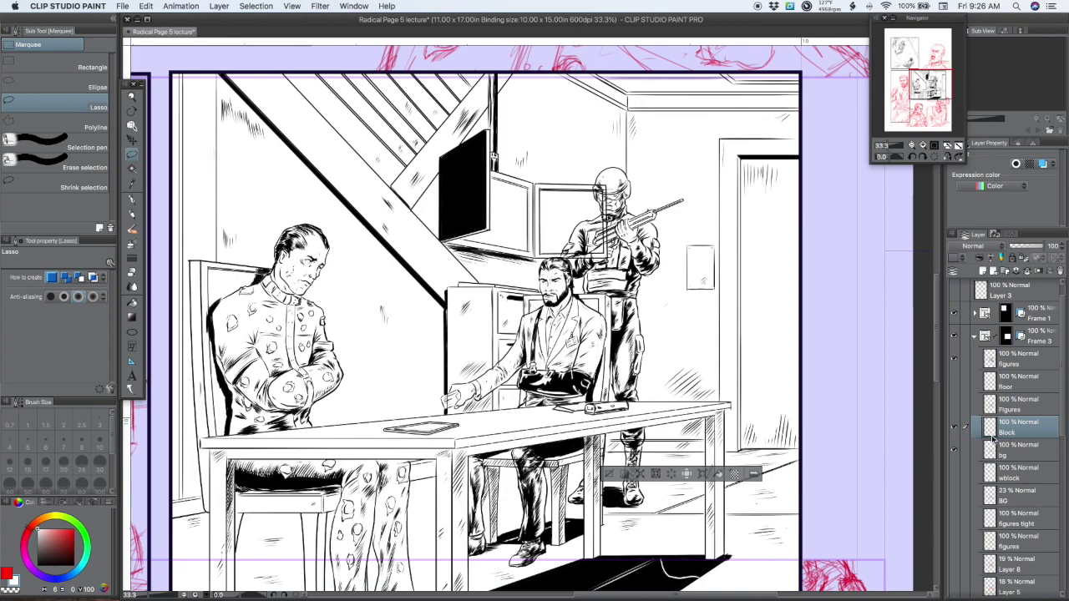
- Show the wblock layer and move it directly below the inked figures layer in Frame 3
click(796, 458)
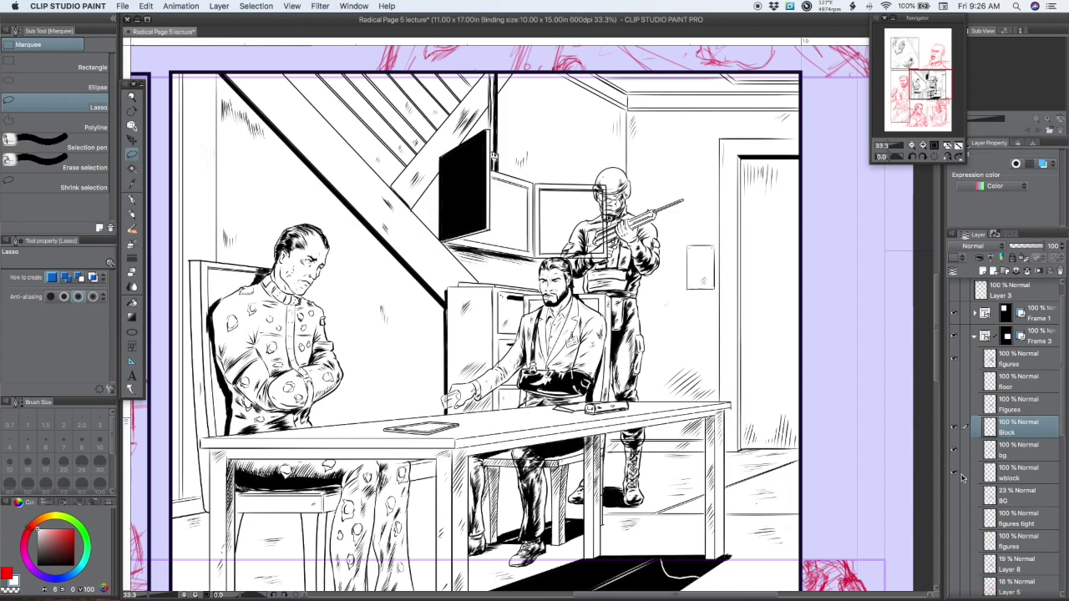
click(1008, 478)
drag(991, 474, 989, 374)
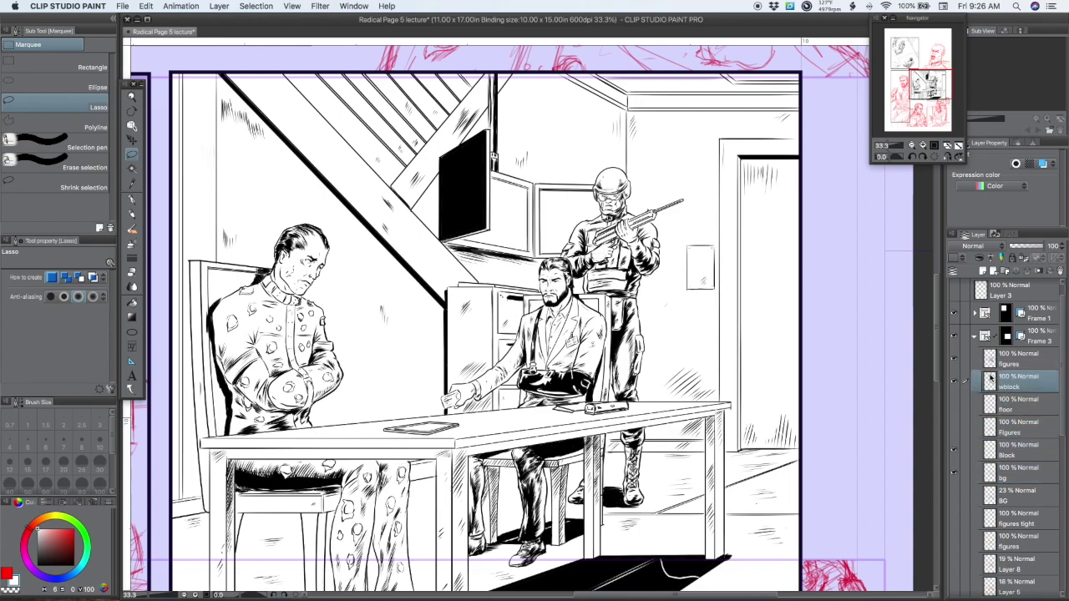
- Review the inked panel within the page, and switch Frame 3 back to pencils by hiding inked figures and wblock and showing Figures
drag(688, 472, 709, 444)
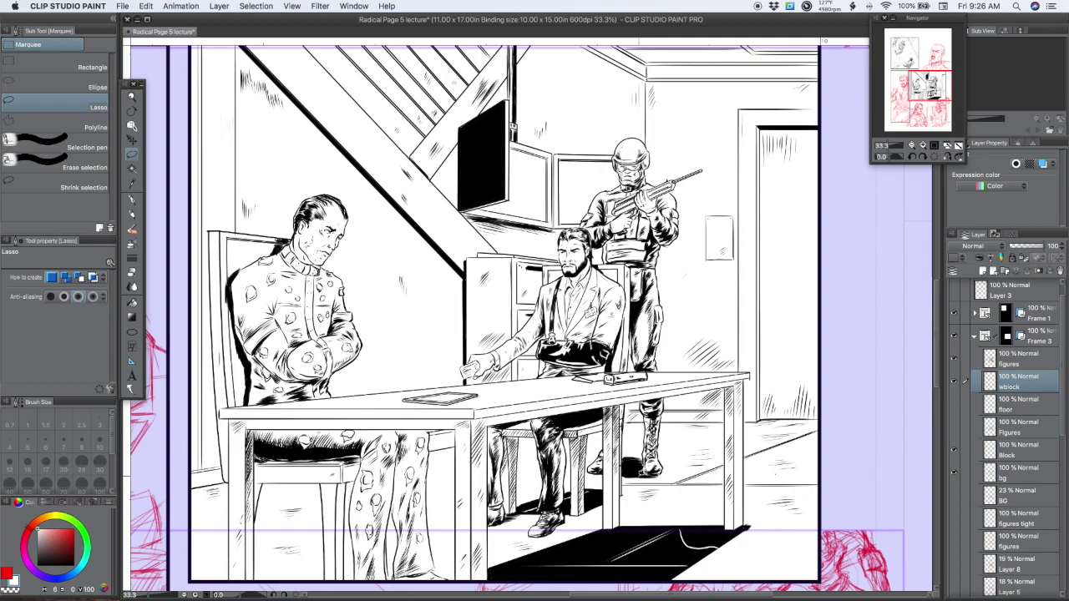
scroll(663, 447, up, 3)
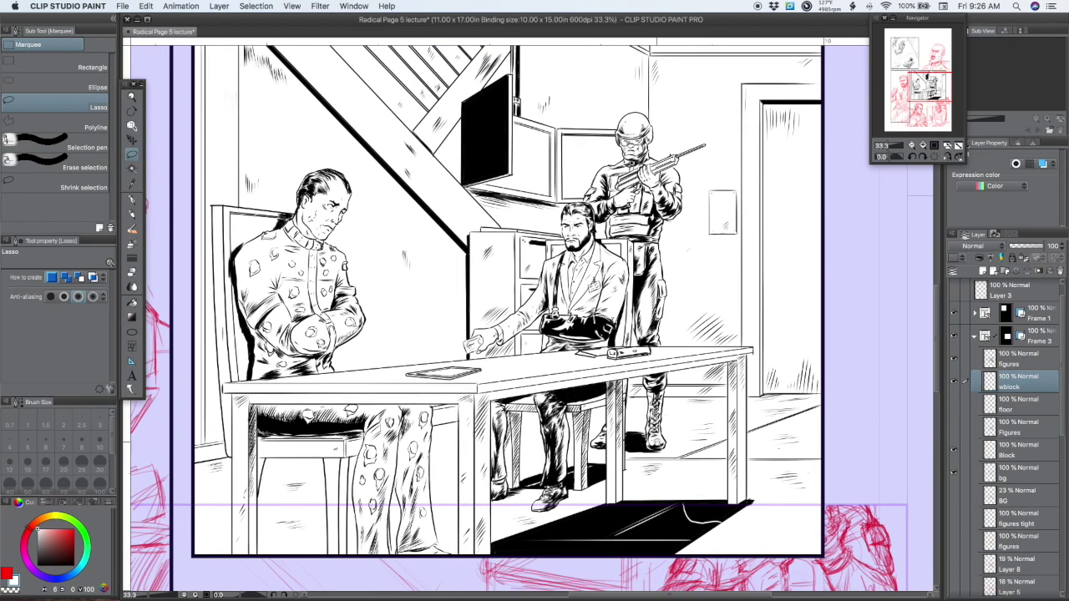
scroll(668, 449, down, 5)
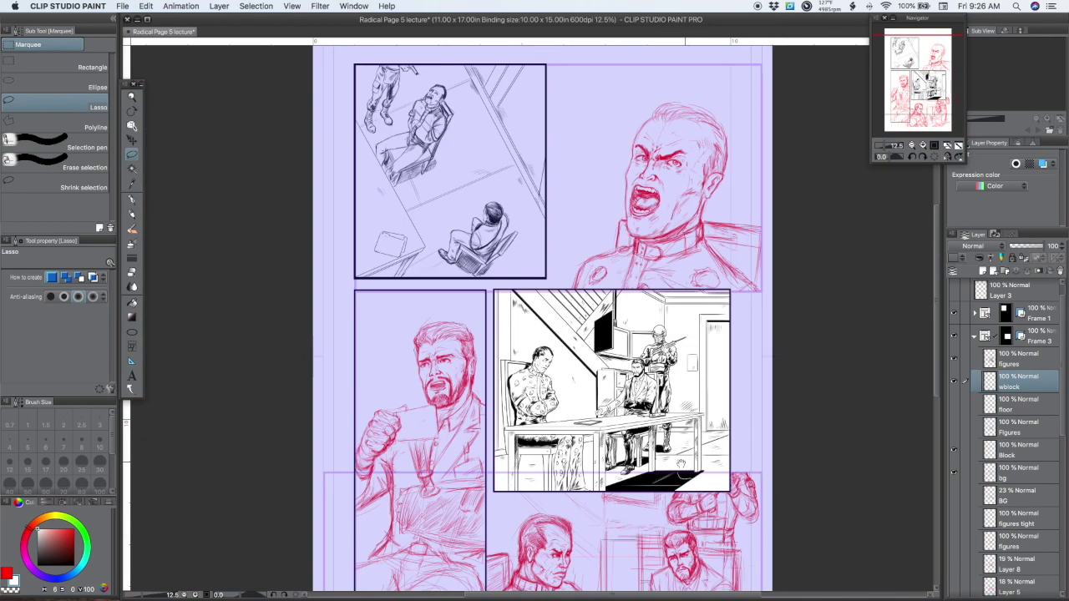
scroll(683, 464, up, 3)
scroll(704, 434, down, 5)
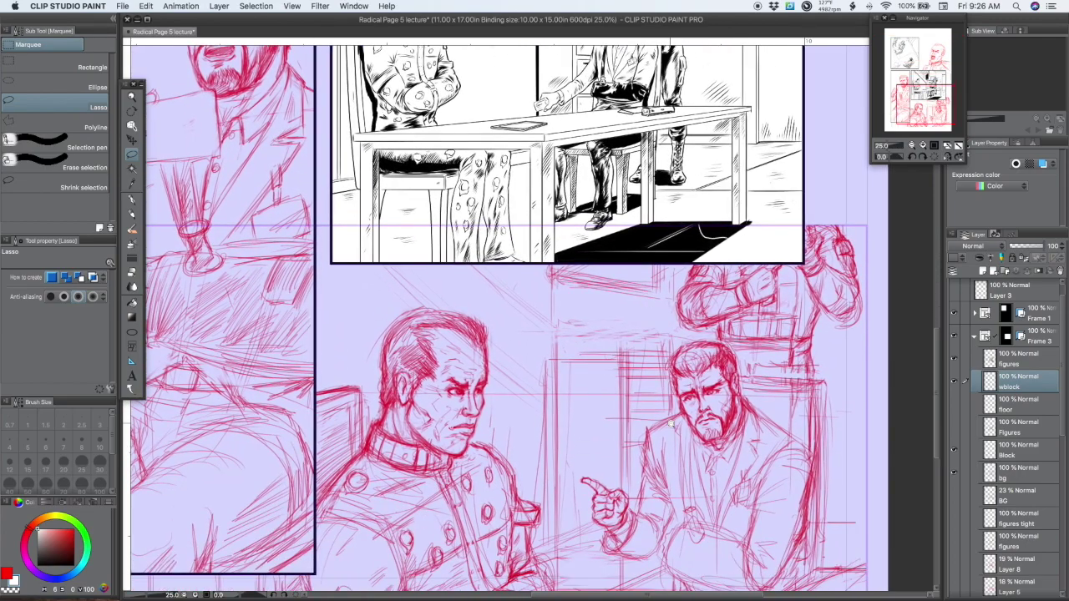
scroll(704, 434, down, 2)
drag(754, 478, 704, 434)
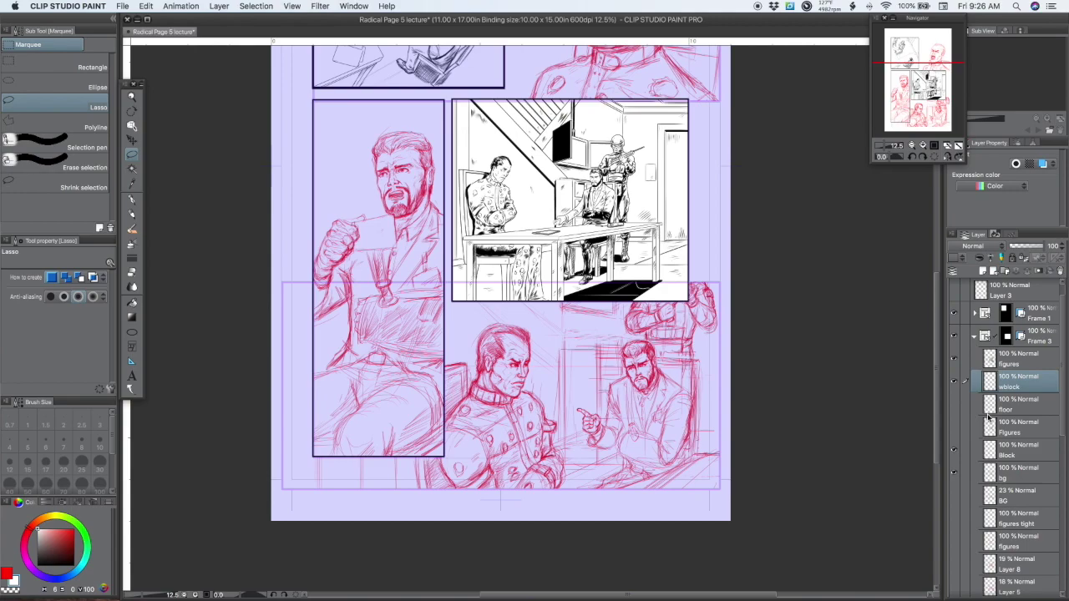
click(957, 381)
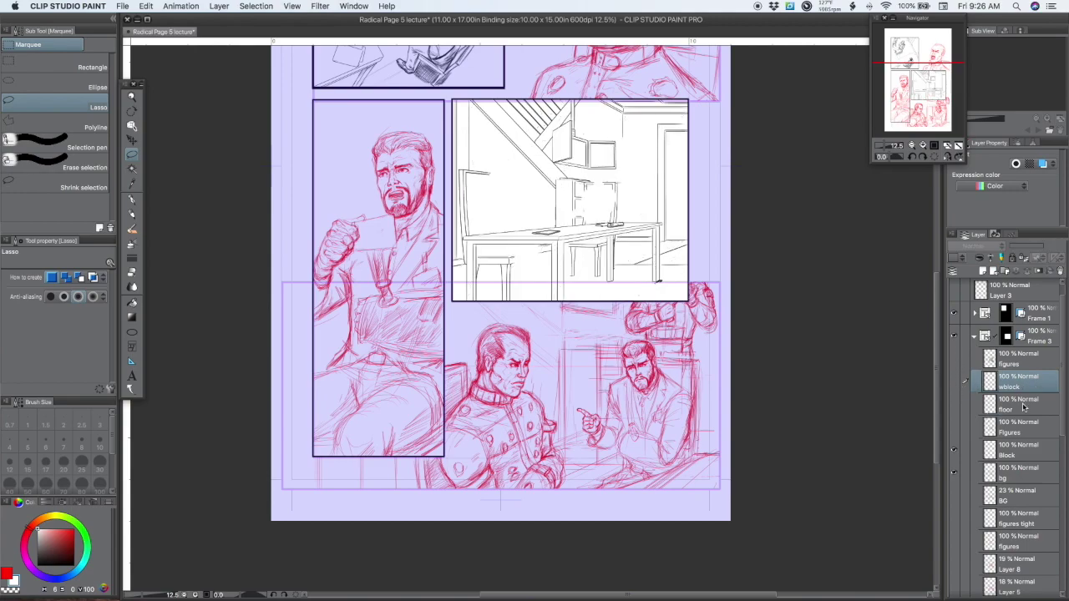
click(957, 430)
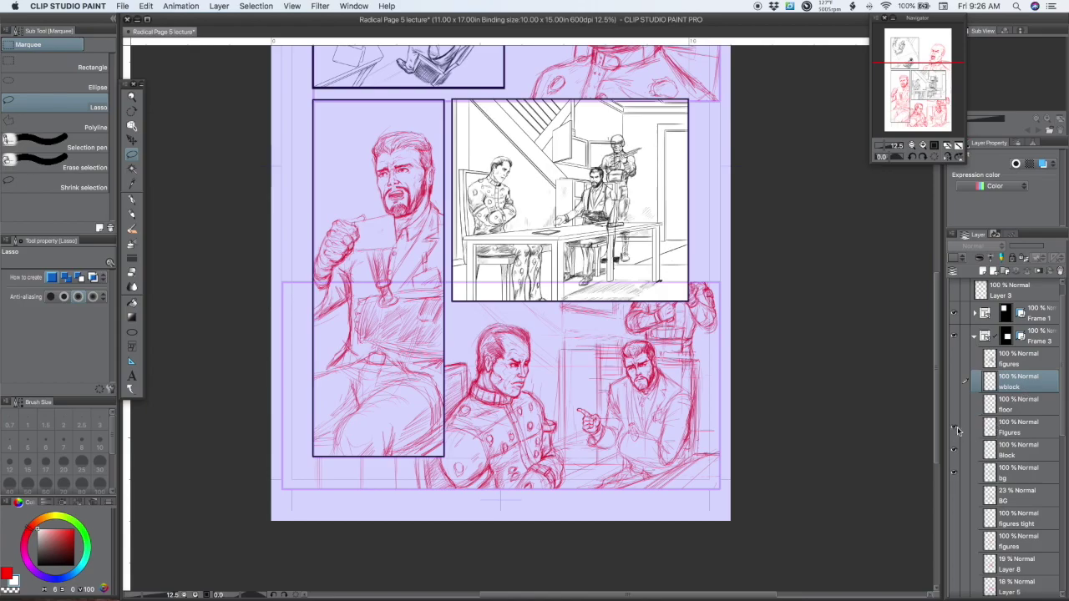
- Examine the penciled Frame 3 up close and in the context of the whole page layout
scroll(521, 201, up, 4)
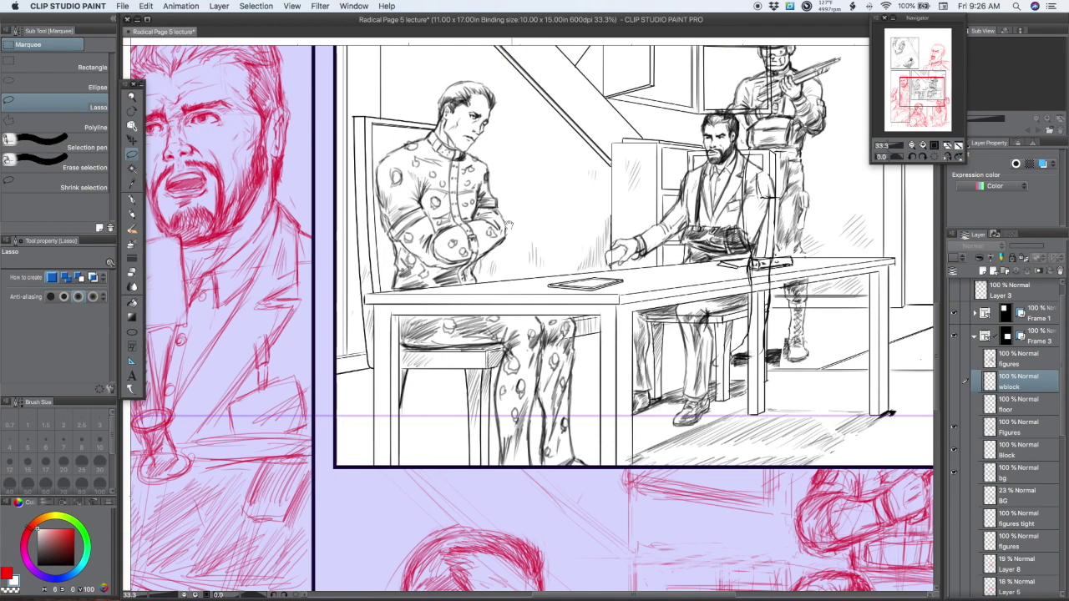
scroll(619, 334, down, 3)
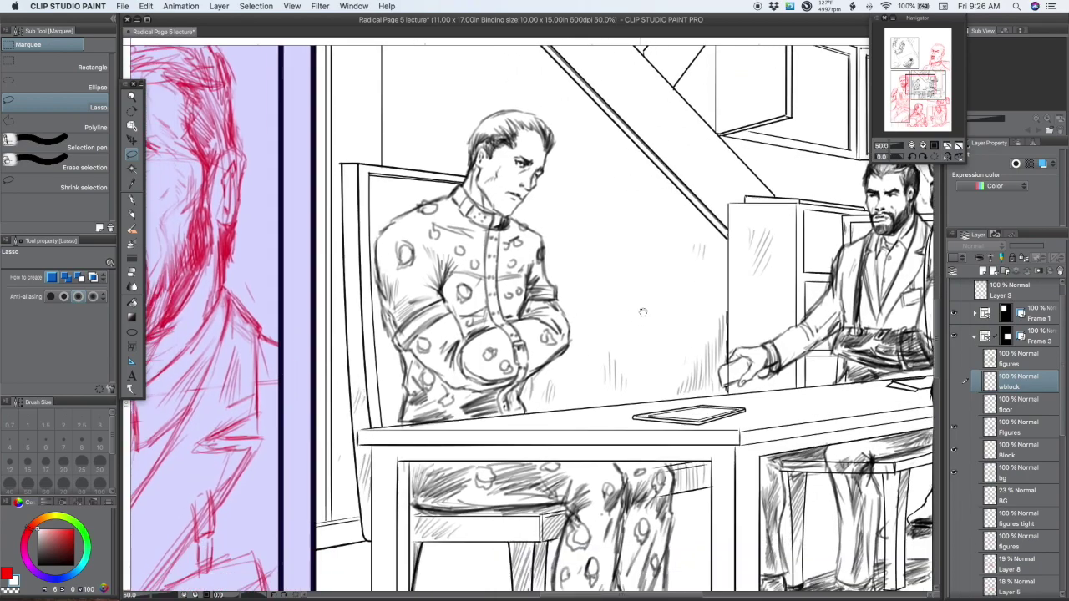
scroll(631, 396, down, 2)
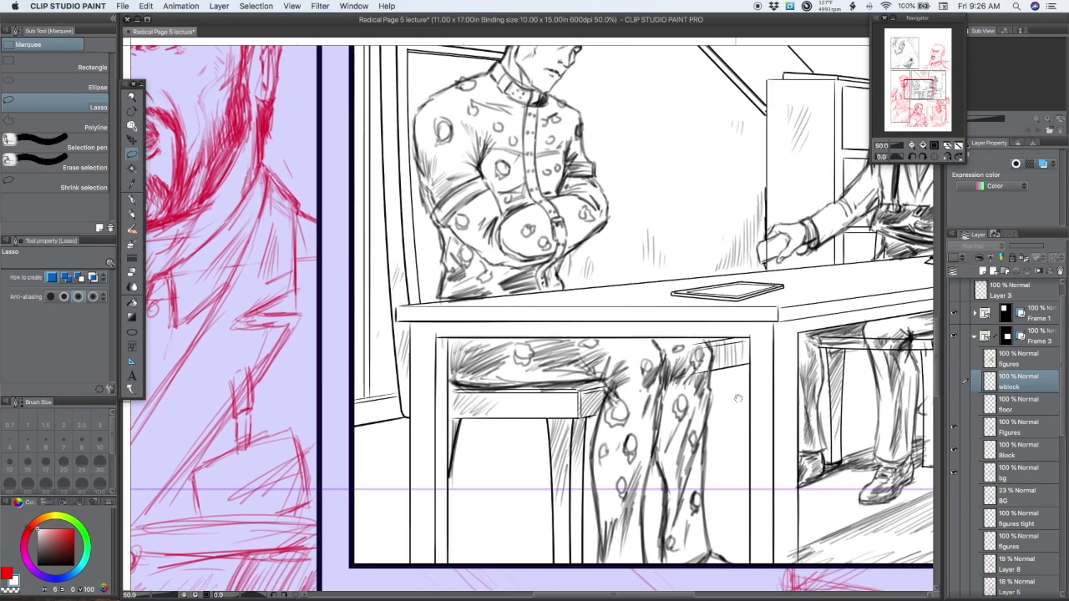
scroll(634, 504, up, 3)
scroll(634, 503, right, 3)
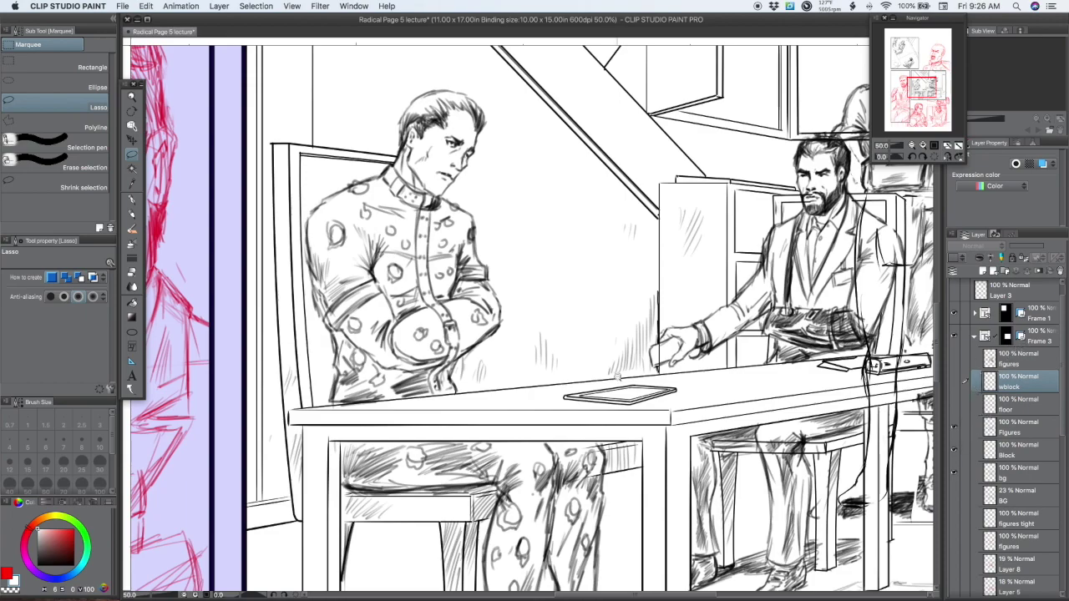
scroll(622, 383, down, 3)
scroll(622, 383, down, 4)
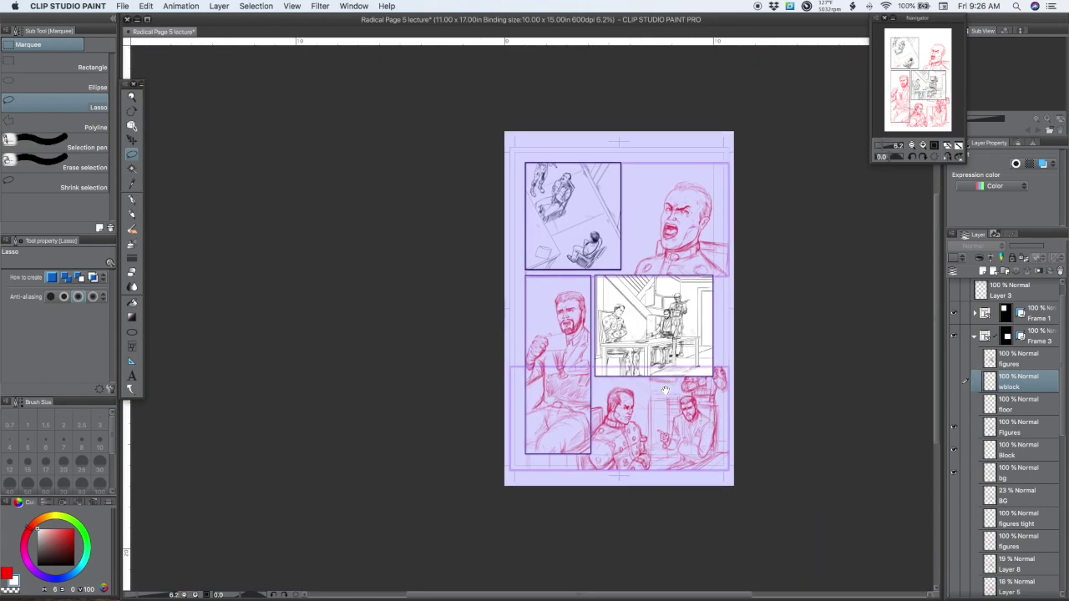
scroll(640, 417, up, 2)
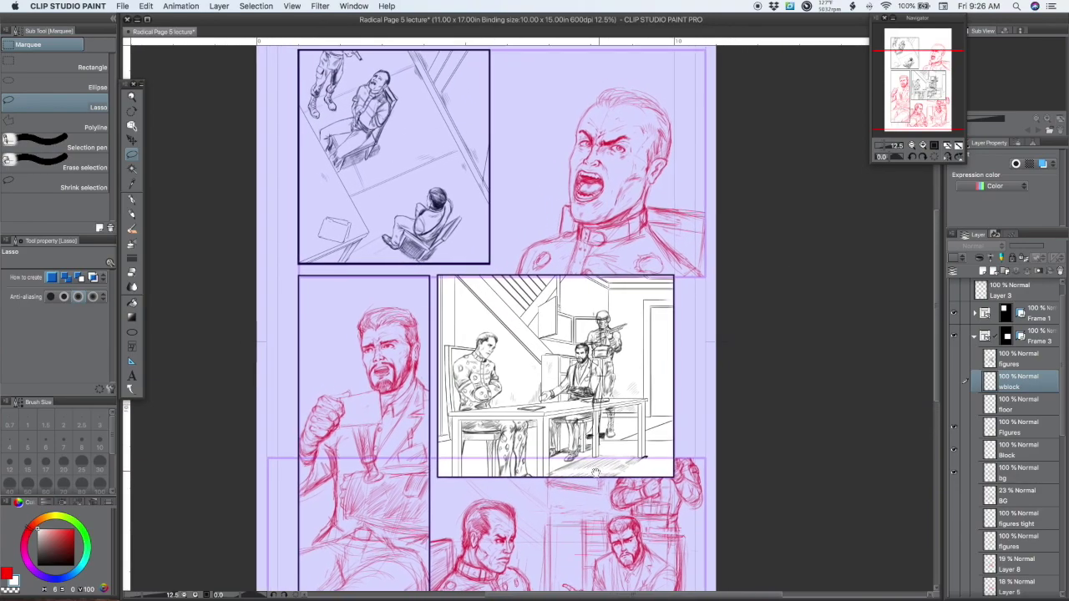
drag(595, 472, 589, 473)
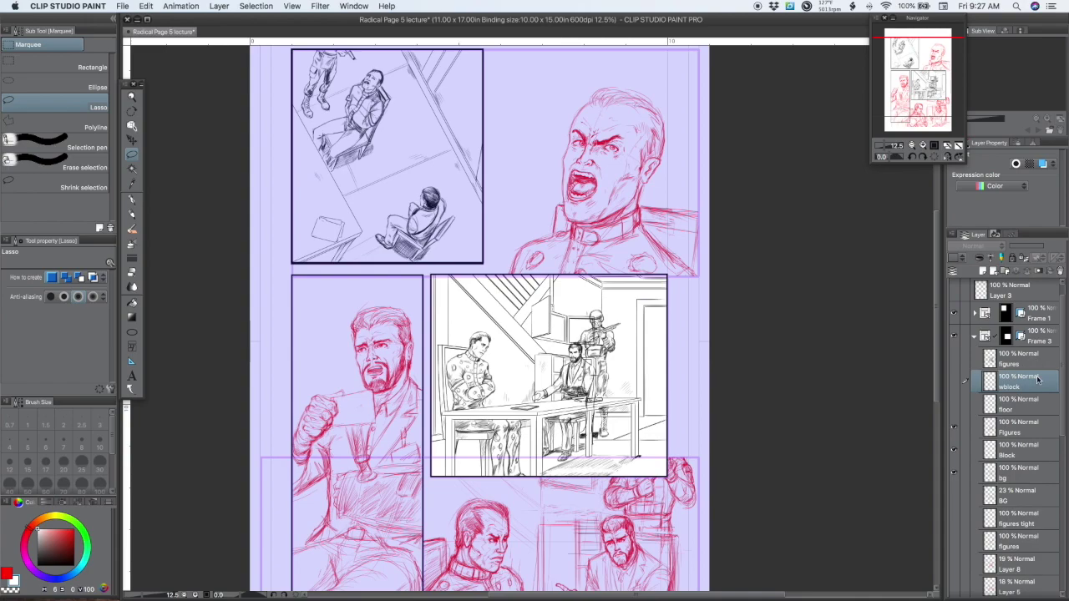
- Show the floor layer in Frame 3 again
click(955, 406)
click(955, 406)
click(957, 407)
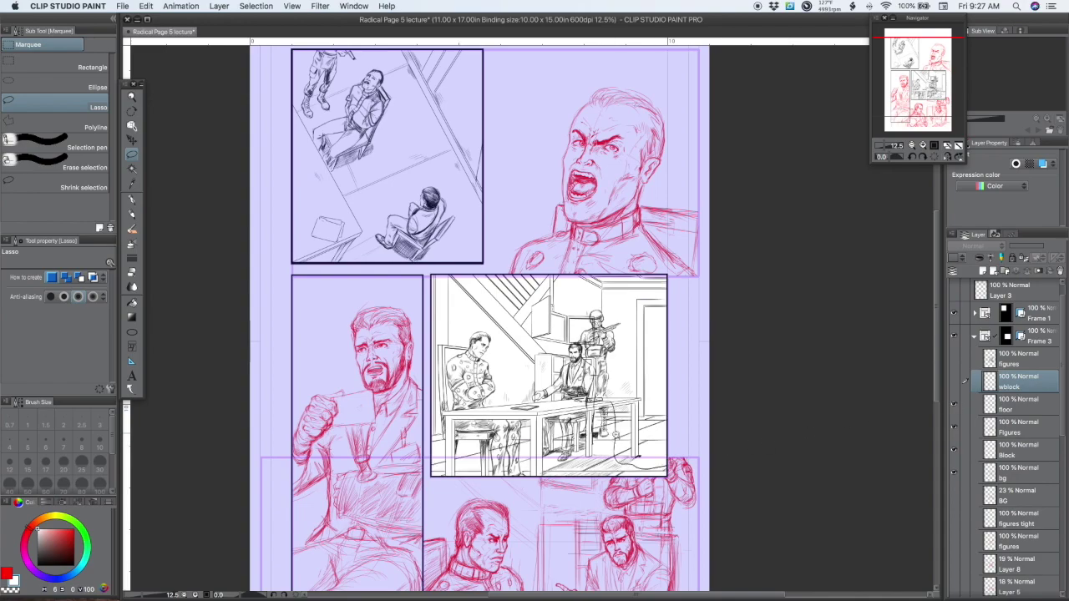
- On the Block layer, block out the background lines crossing the standing guard using a lasso selection, and deselect
scroll(614, 436, up, 2)
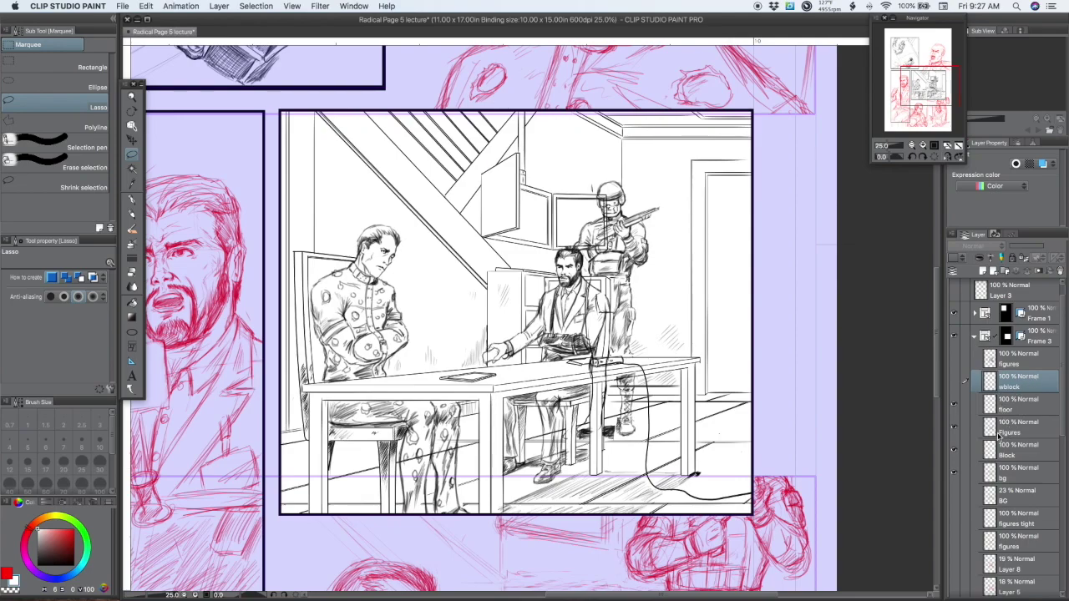
click(996, 456)
mouse_move(587, 265)
mouse_down()
mouse_move(571, 247)
mouse_move(558, 259)
mouse_move(576, 298)
mouse_up()
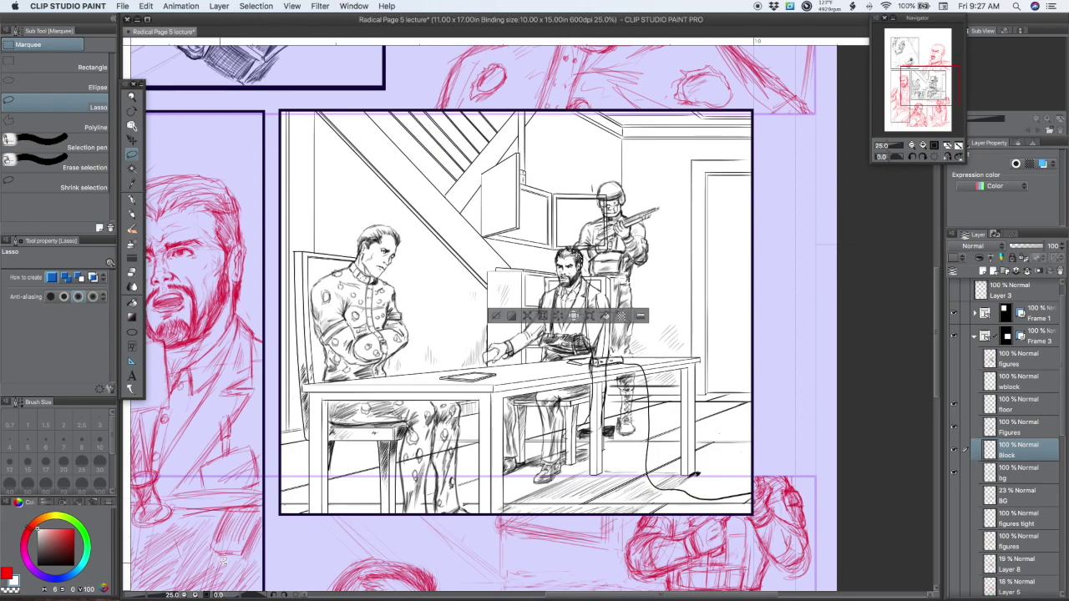
drag(605, 317, 686, 391)
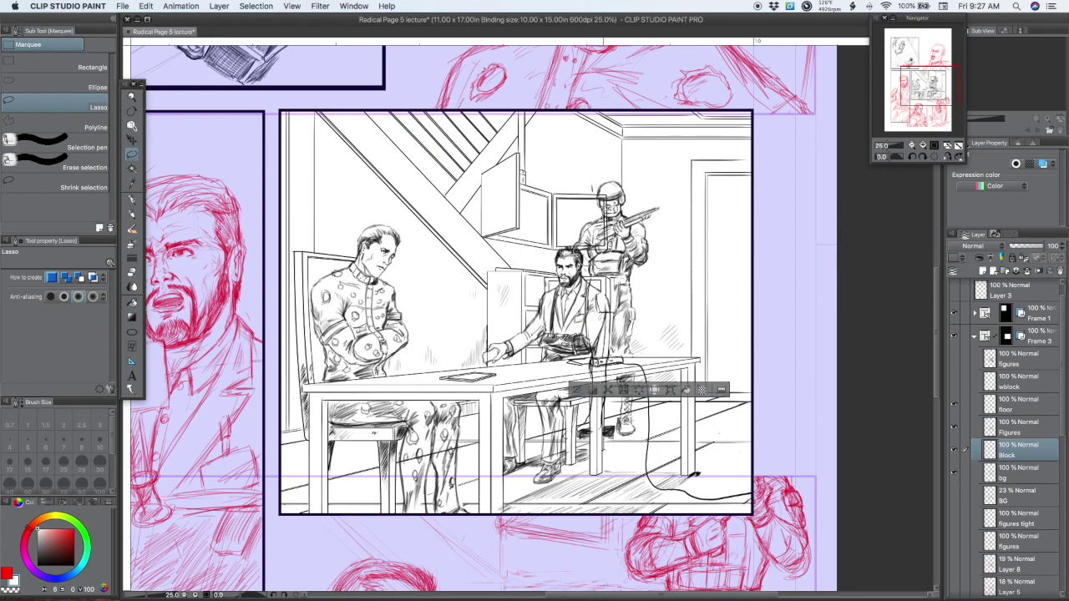
drag(687, 390, 845, 424)
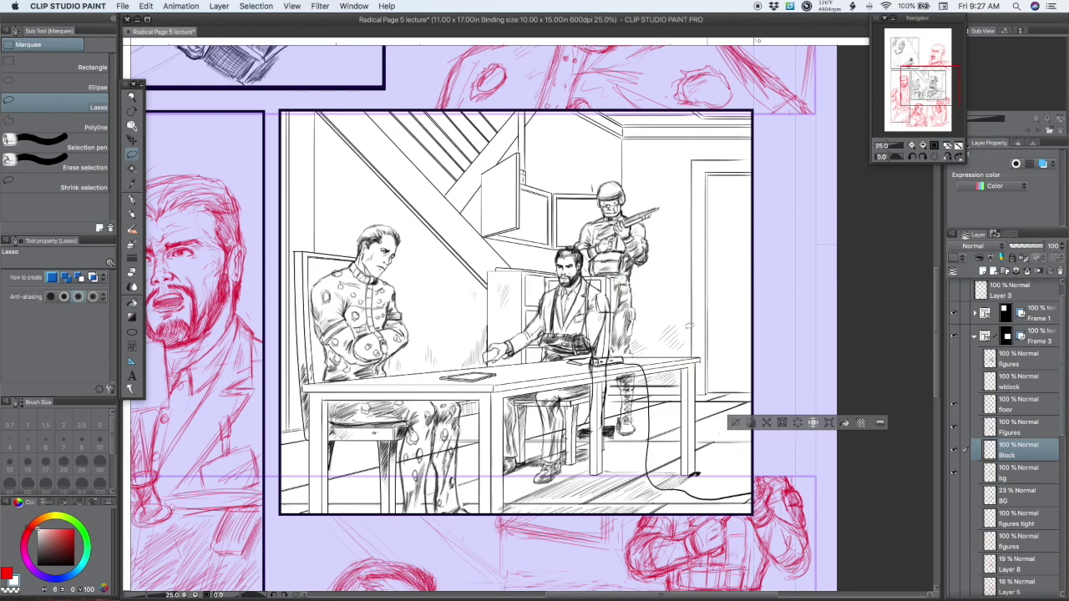
key(super+d)
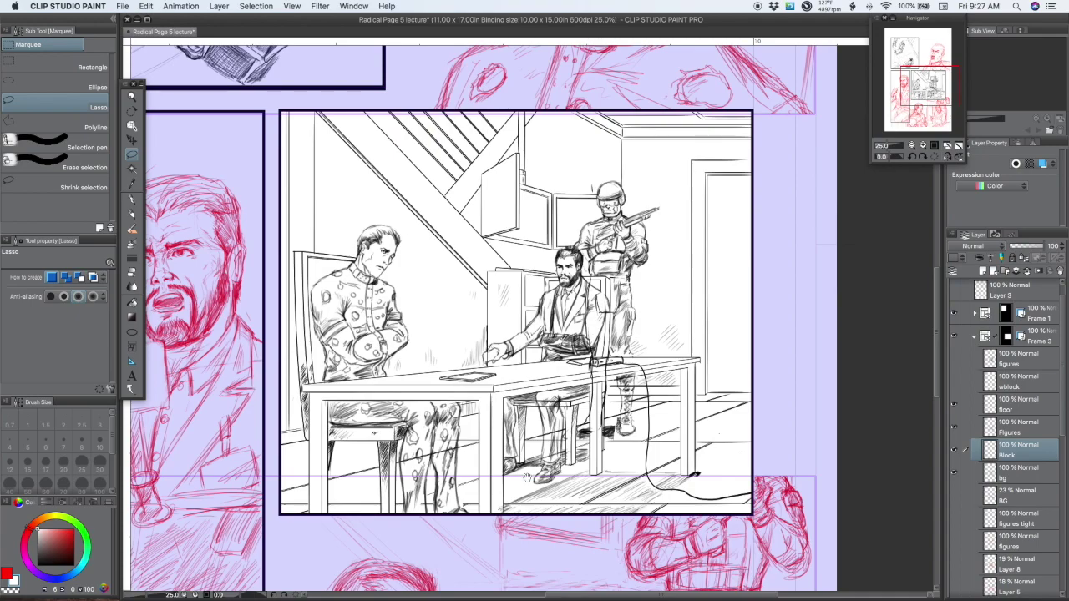
- On the Block layer, lasso the lower leg area of the seated uniformed man and fill it to block out the lines behind
scroll(535, 476, left, 3)
mouse_move(493, 447)
mouse_down()
mouse_move(472, 430)
mouse_move(441, 447)
mouse_move(451, 464)
mouse_move(472, 460)
mouse_up()
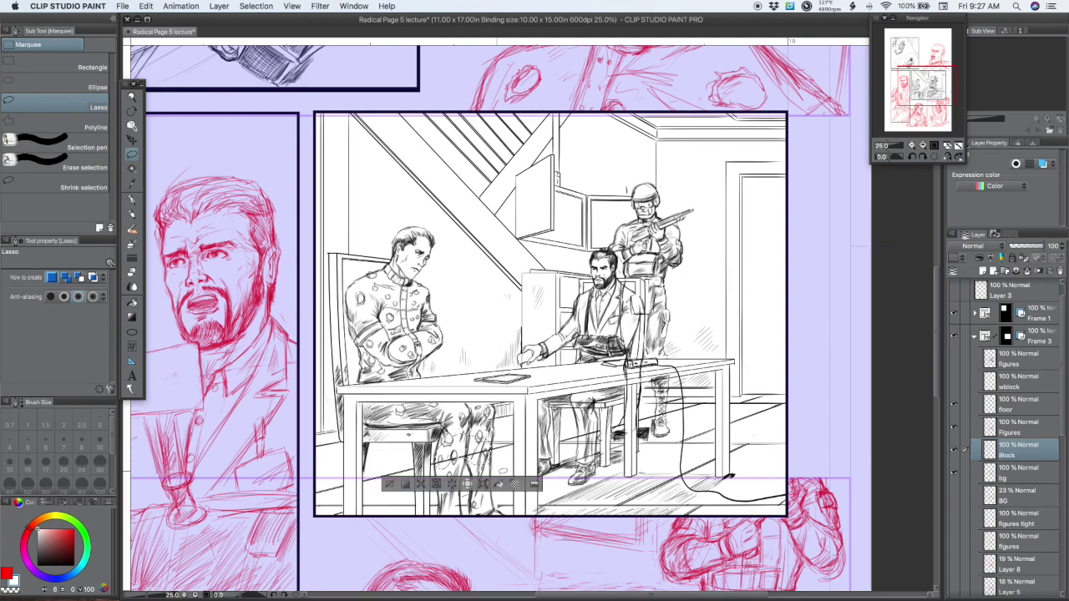
key(super+d)
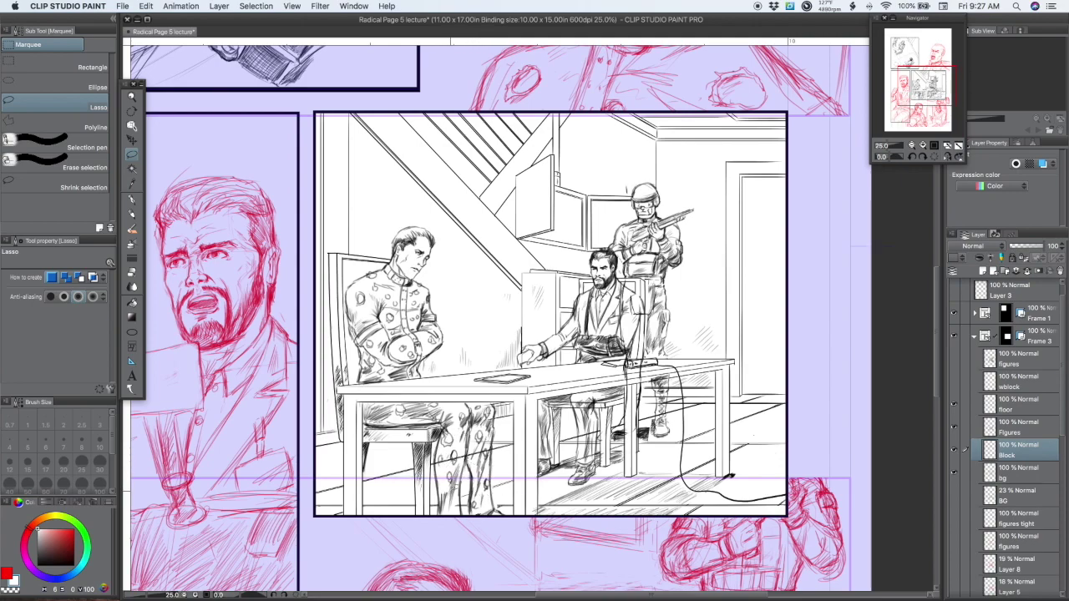
mouse_move(493, 458)
mouse_down()
mouse_move(438, 457)
mouse_move(489, 455)
mouse_up()
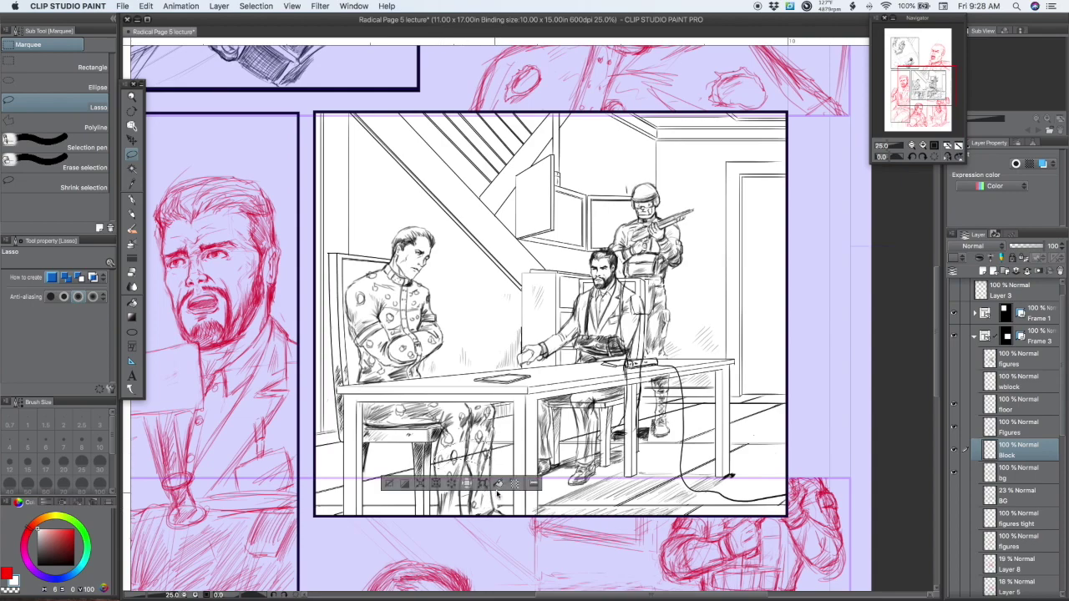
click(499, 486)
- Move the floor layer beneath the Block layer in Frame 3 and clear the selection
click(1003, 408)
drag(992, 412, 998, 457)
click(393, 486)
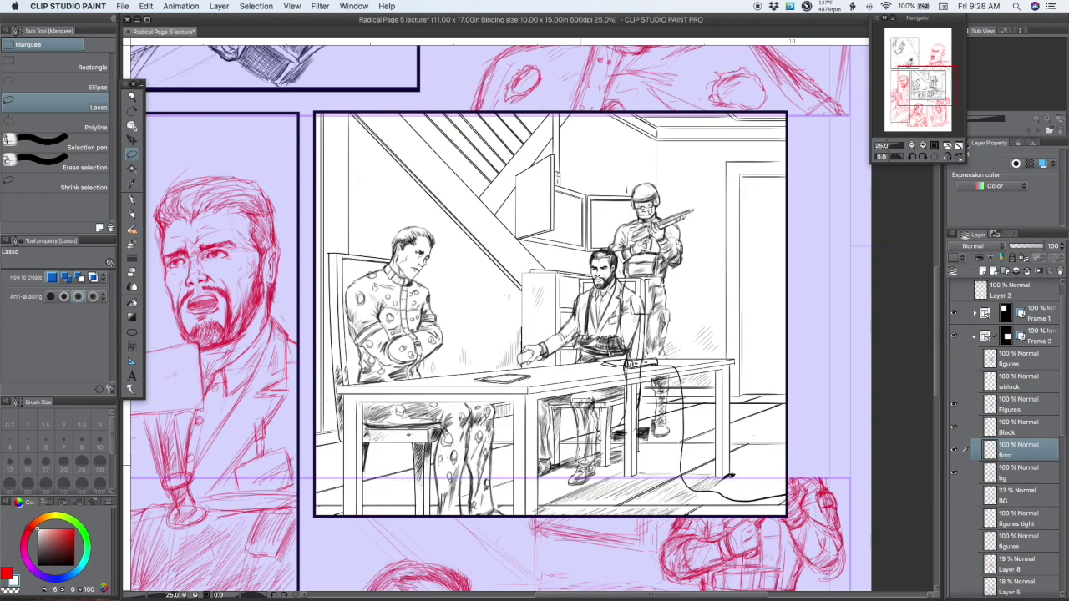
- Lasso and clean up stray lines around the bearded man's feet and the rear table leg on the floor and Figures layers
mouse_move(583, 478)
mouse_down()
mouse_move(589, 411)
mouse_move(607, 485)
mouse_up()
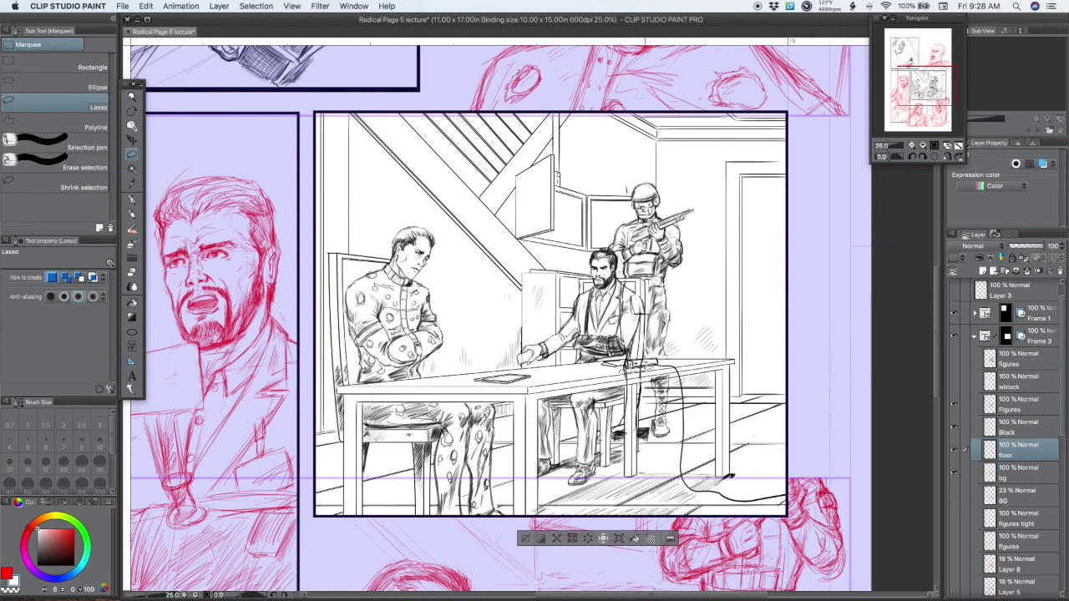
click(988, 407)
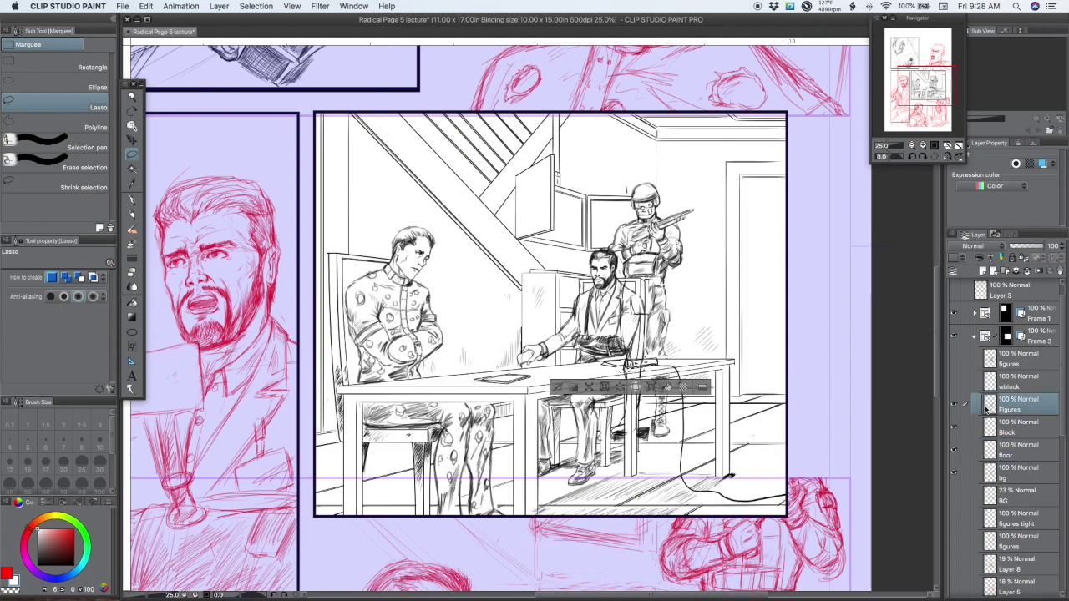
click(954, 405)
click(954, 406)
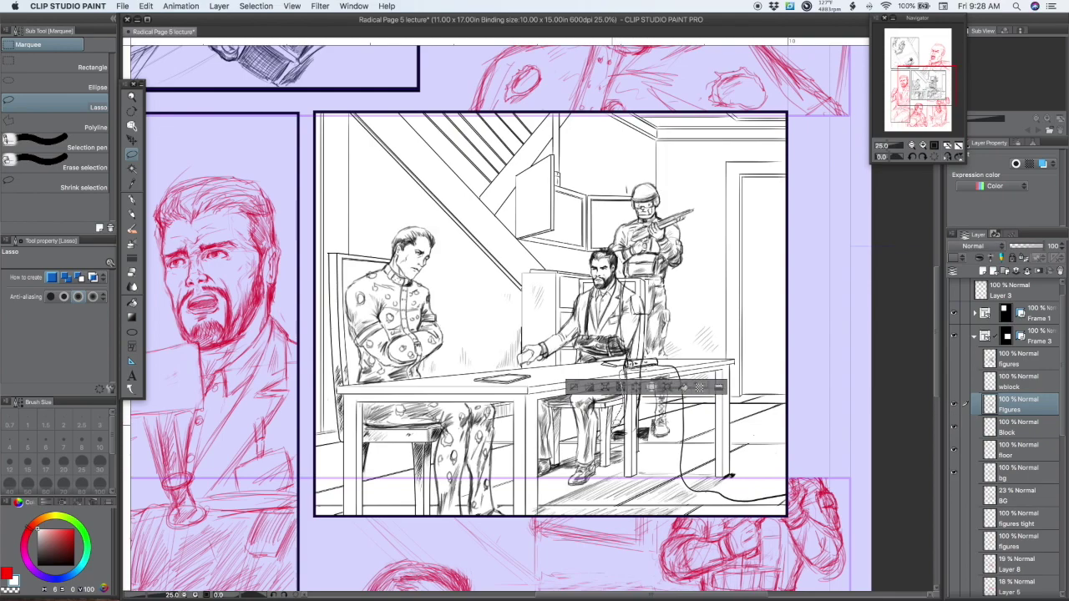
drag(648, 387, 628, 497)
click(892, 415)
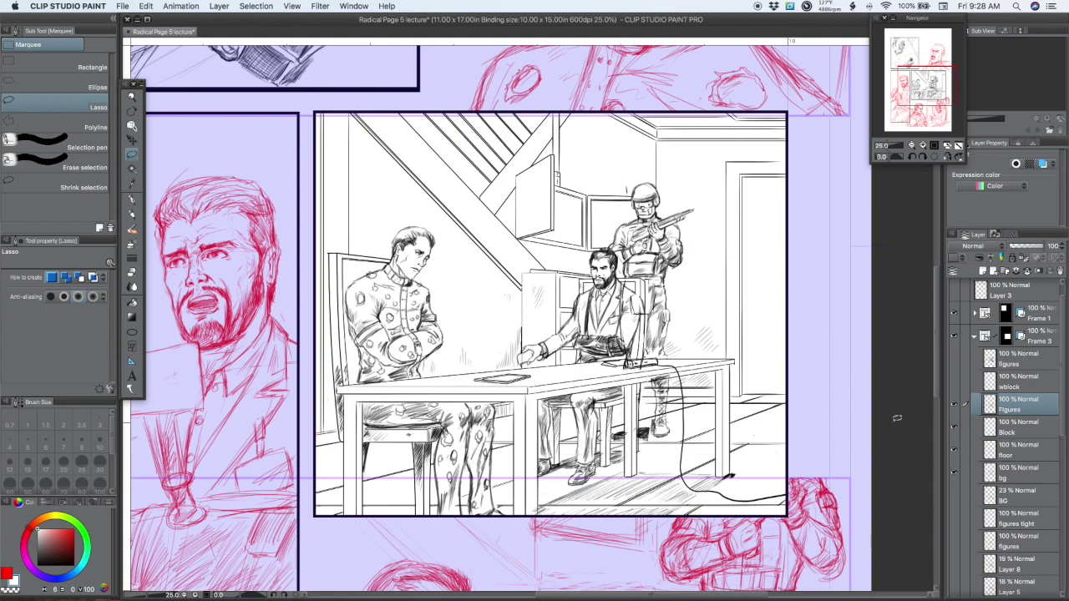
- On the Figures layer, lasso and clear the overlapping lines between the bearded man's shoulder and arm and the standing guard, and deselect
drag(633, 352, 638, 349)
drag(794, 337, 851, 328)
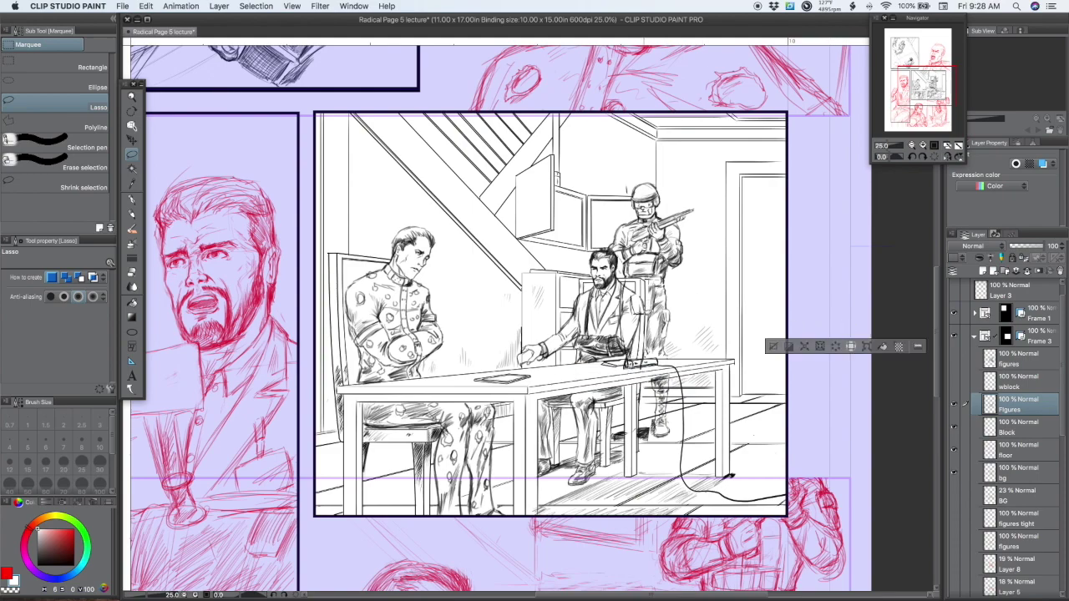
drag(649, 300, 643, 315)
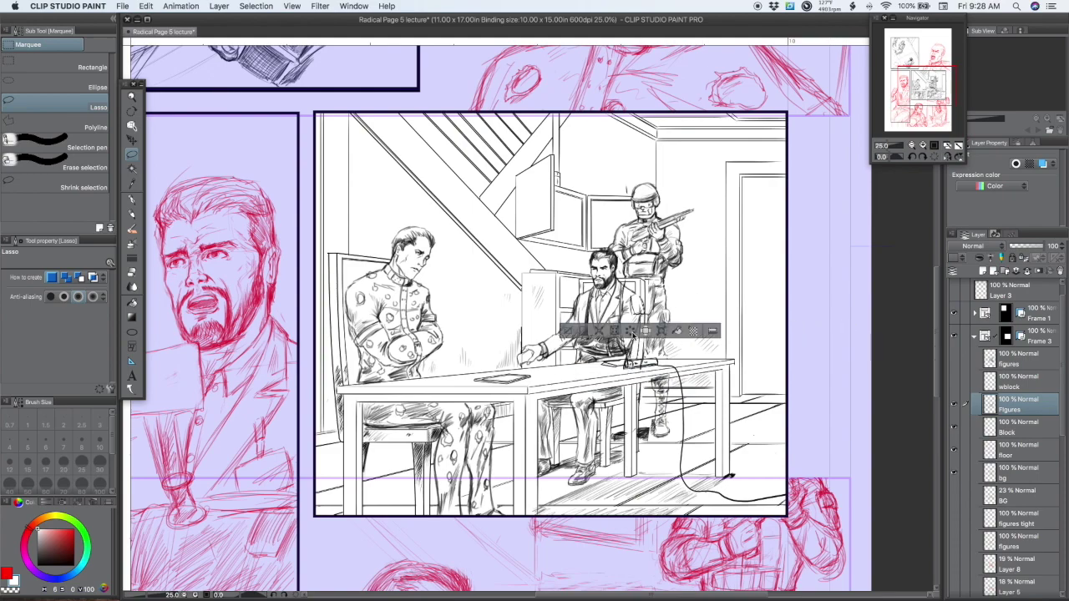
click(704, 291)
drag(632, 296, 635, 317)
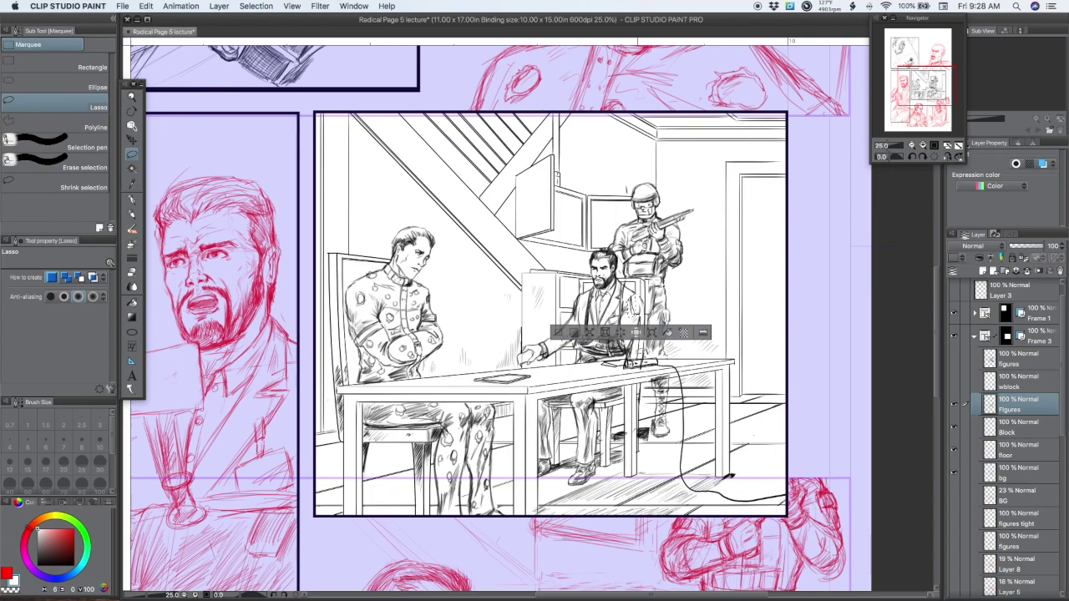
drag(674, 276, 685, 293)
click(902, 394)
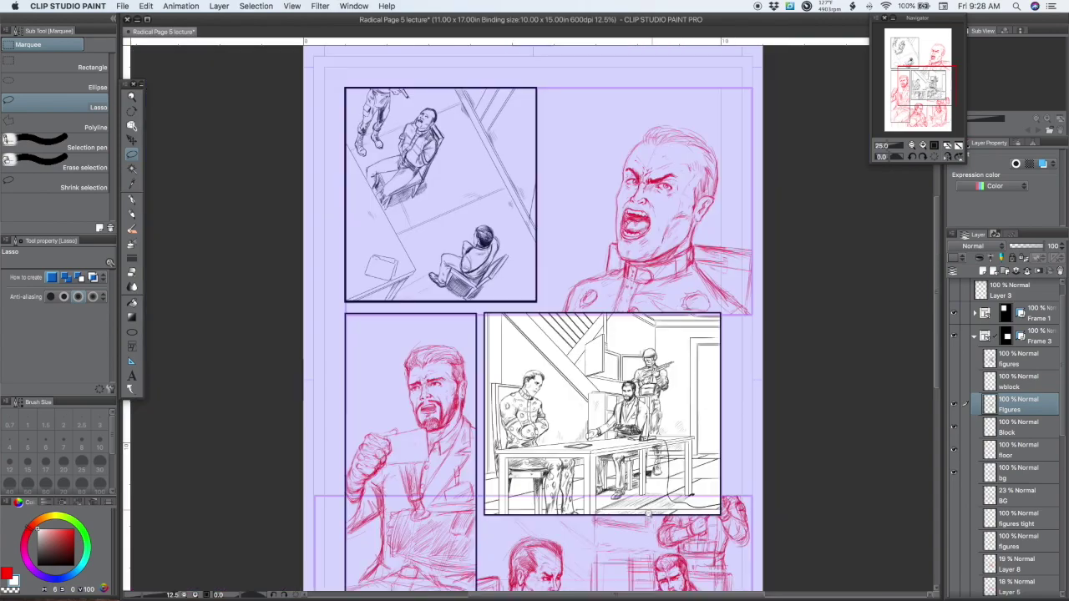
- Select the Frame 1 folder and examine its penciled panel up close and within the whole page layout
scroll(652, 512, down, 2)
mouse_move(664, 522)
mouse_down()
mouse_move(664, 507)
mouse_move(669, 519)
mouse_up()
click(987, 320)
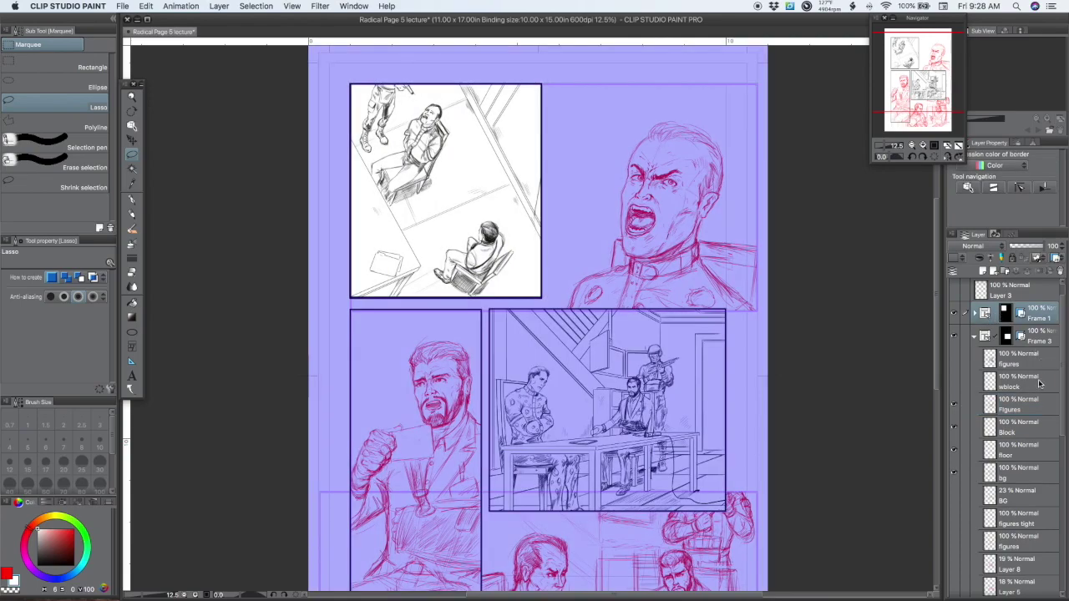
key(super+plus)
drag(554, 249, 620, 446)
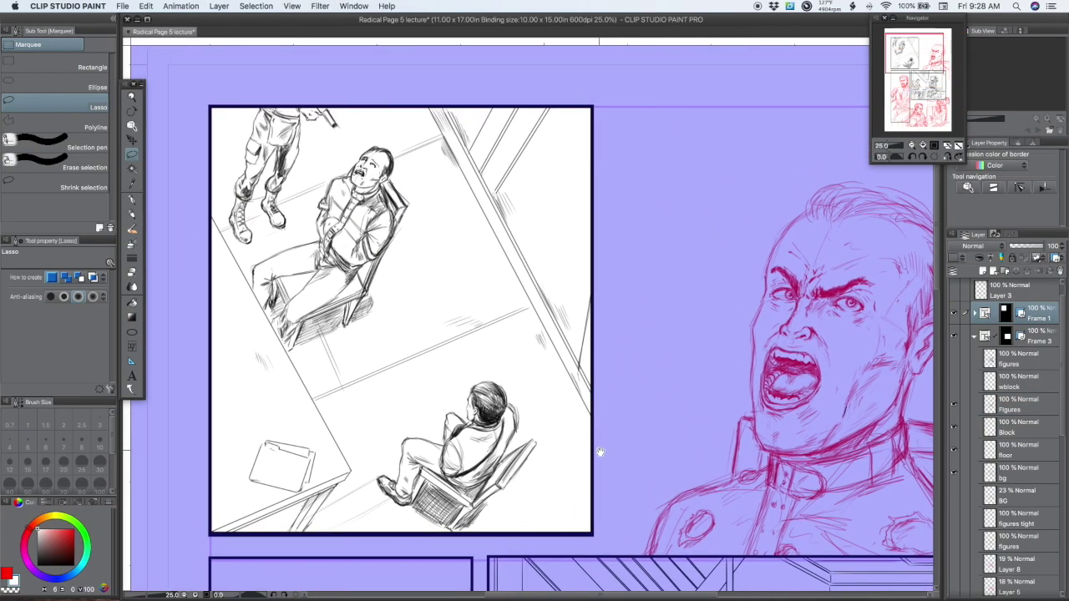
scroll(601, 455, down, 2)
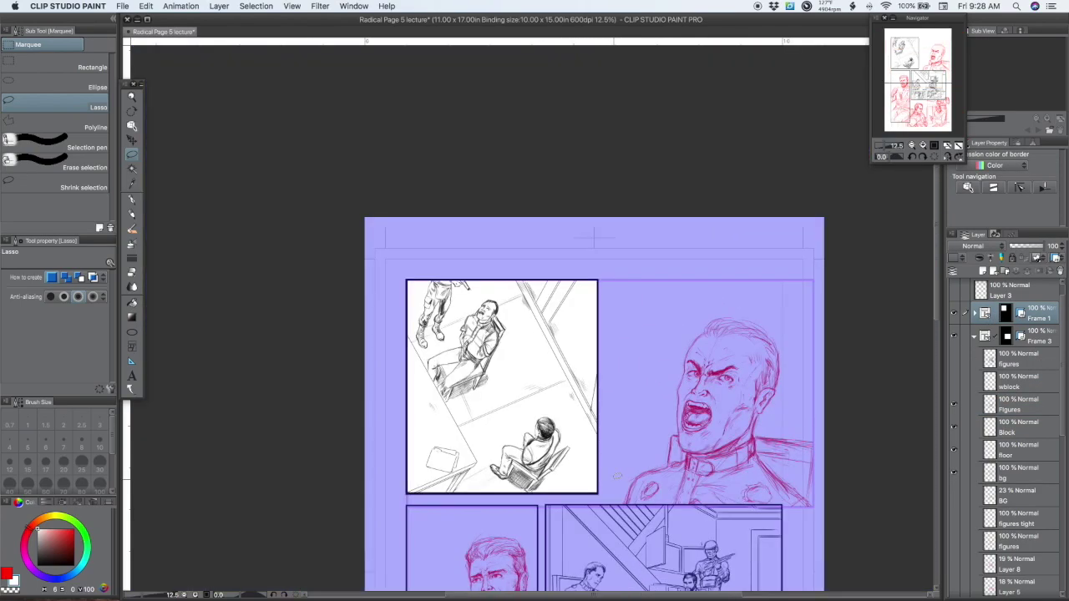
drag(621, 517, 584, 443)
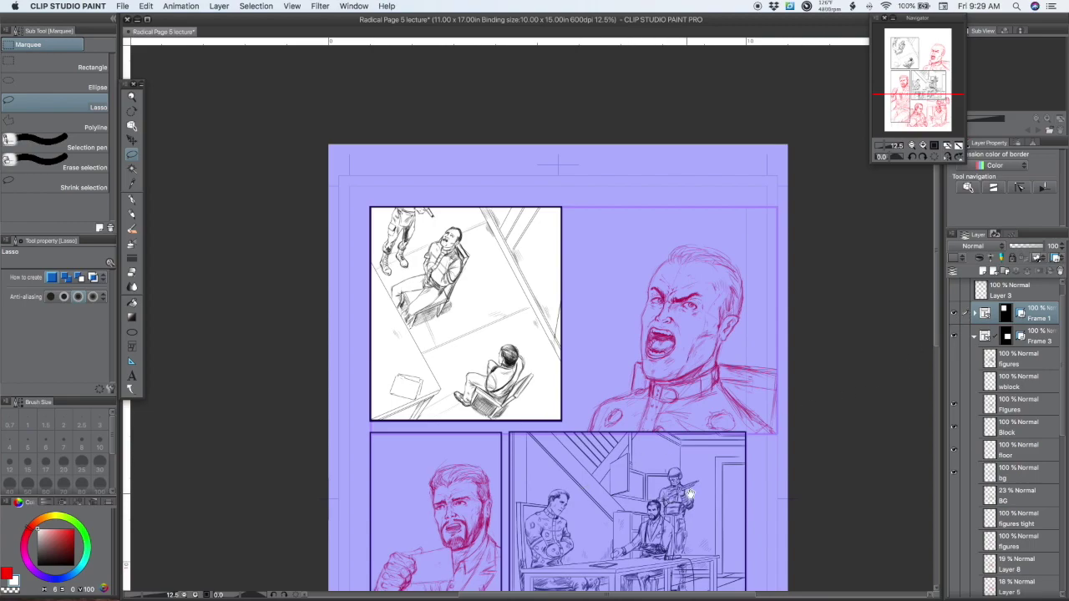
scroll(690, 494, down, 5)
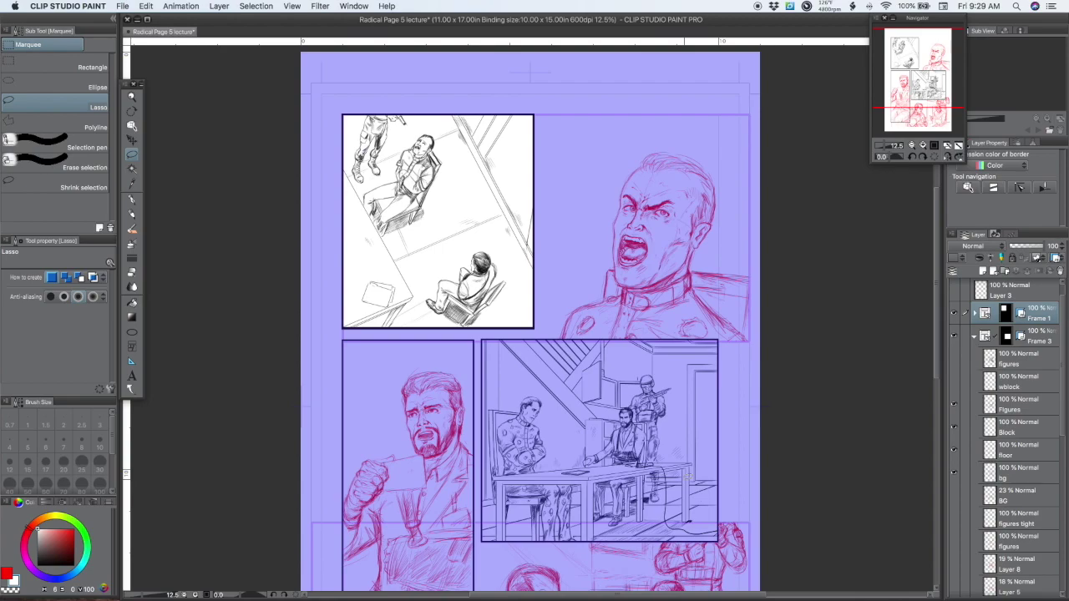